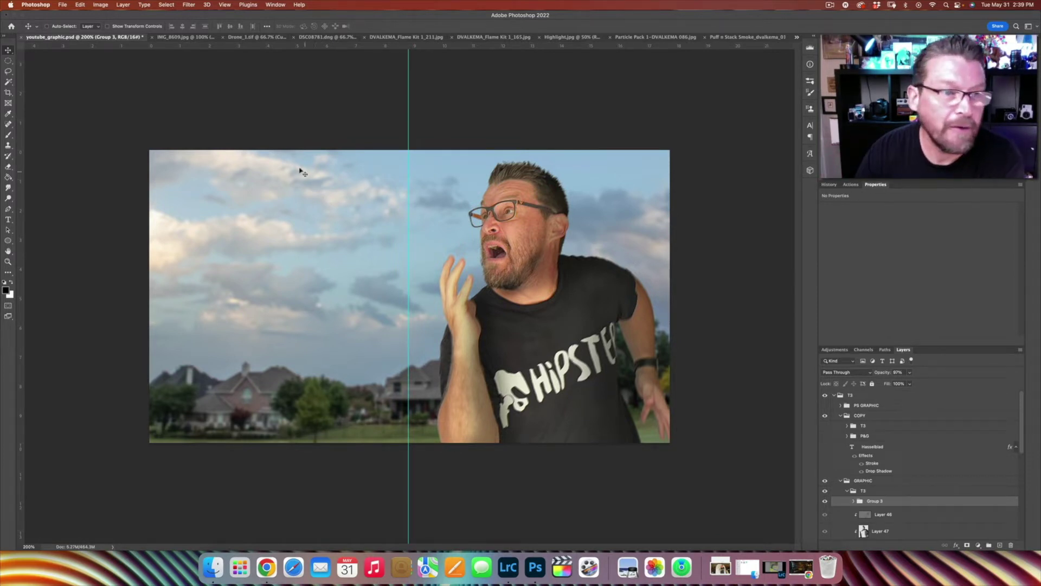
Copy the drone from Drone_1.tif into youtube_graphic.psd, transformed to about 48% scale and rotated about 17° in the upper-left sky
{"action": "left_click", "coordinate": [240, 38]}
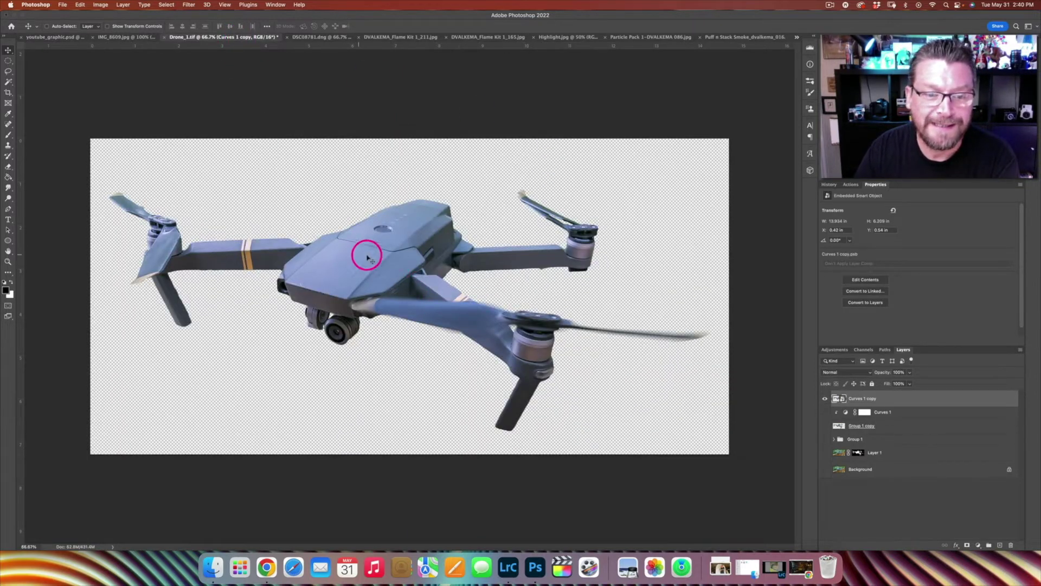
{"action": "left_click_drag", "start_coordinate": [375, 264], "coordinate": [322, 273]}
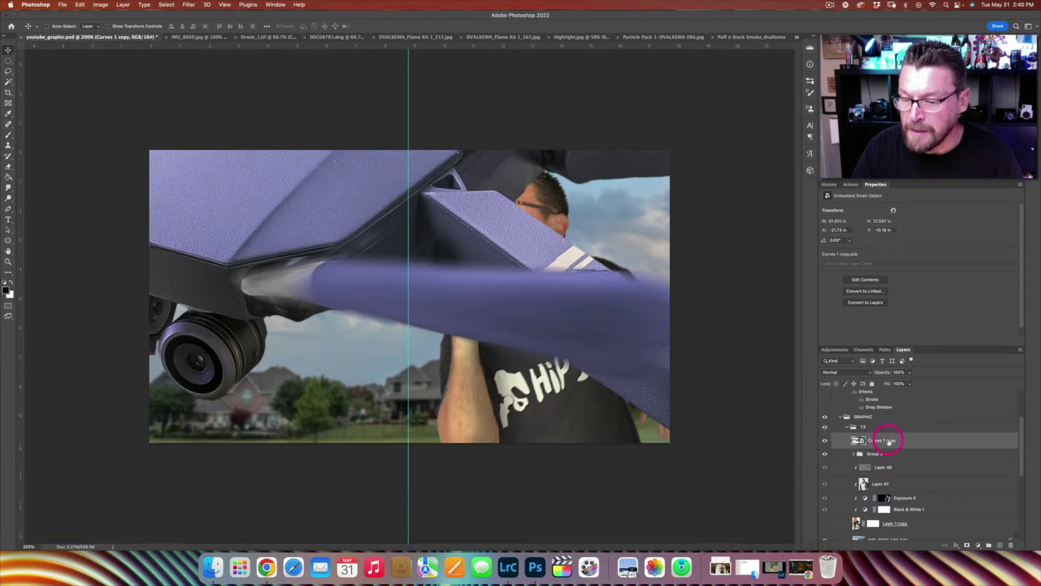
{"action": "key", "text": "super+t"}
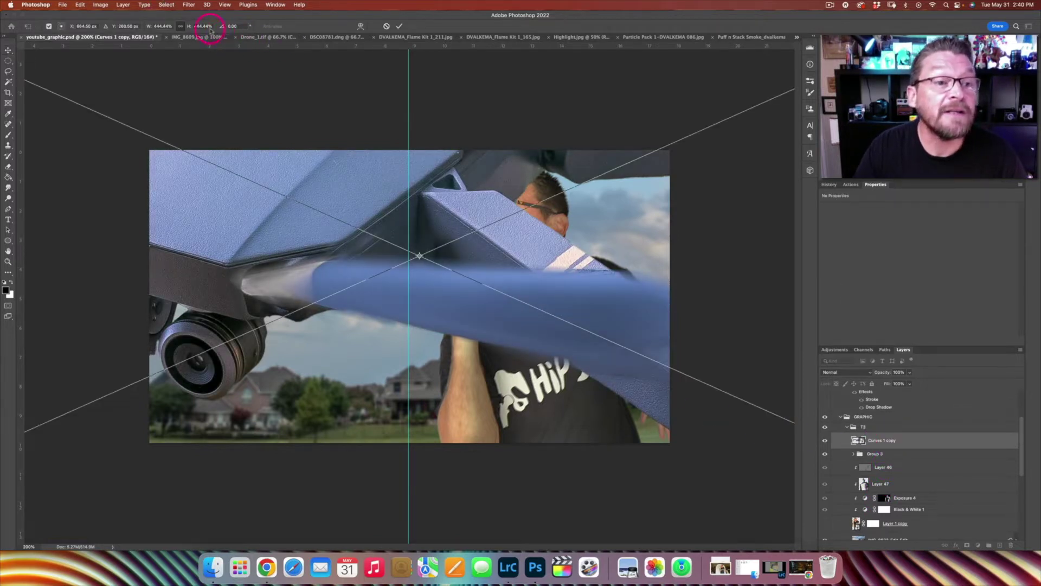
{"action": "left_click_drag", "start_coordinate": [189, 28], "coordinate": [33, 43]}
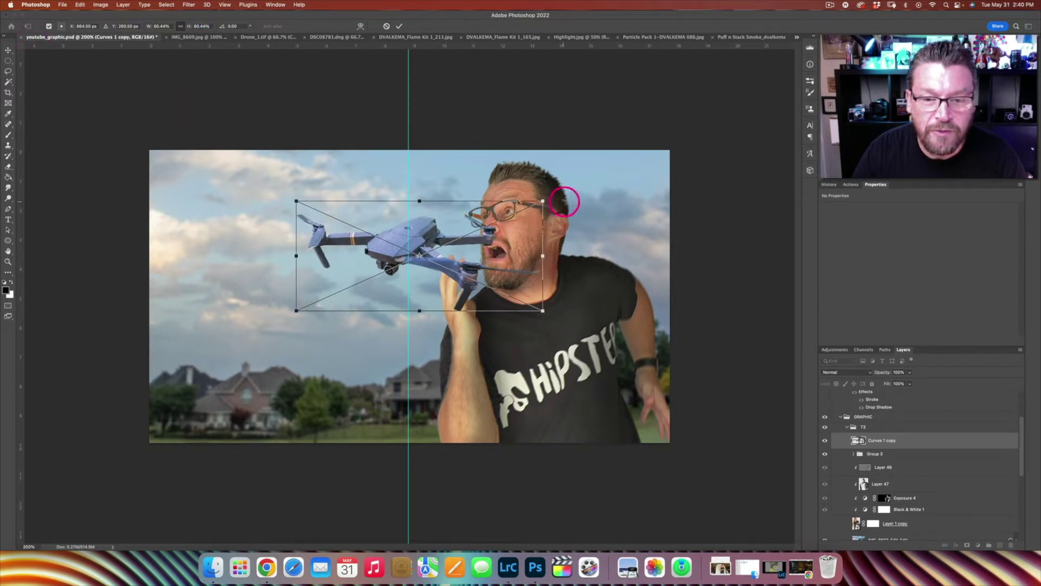
{"action": "left_click_drag", "start_coordinate": [541, 201], "coordinate": [518, 212]}
{"action": "left_click_drag", "start_coordinate": [426, 242], "coordinate": [287, 209]}
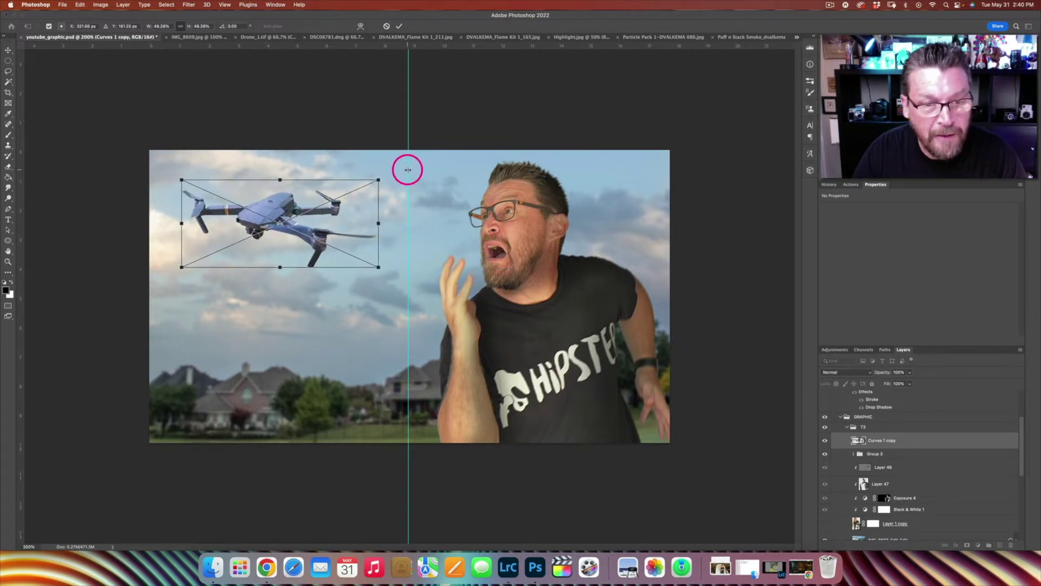
{"action": "left_click_drag", "start_coordinate": [384, 172], "coordinate": [337, 198]}
{"action": "key", "text": "Return"}
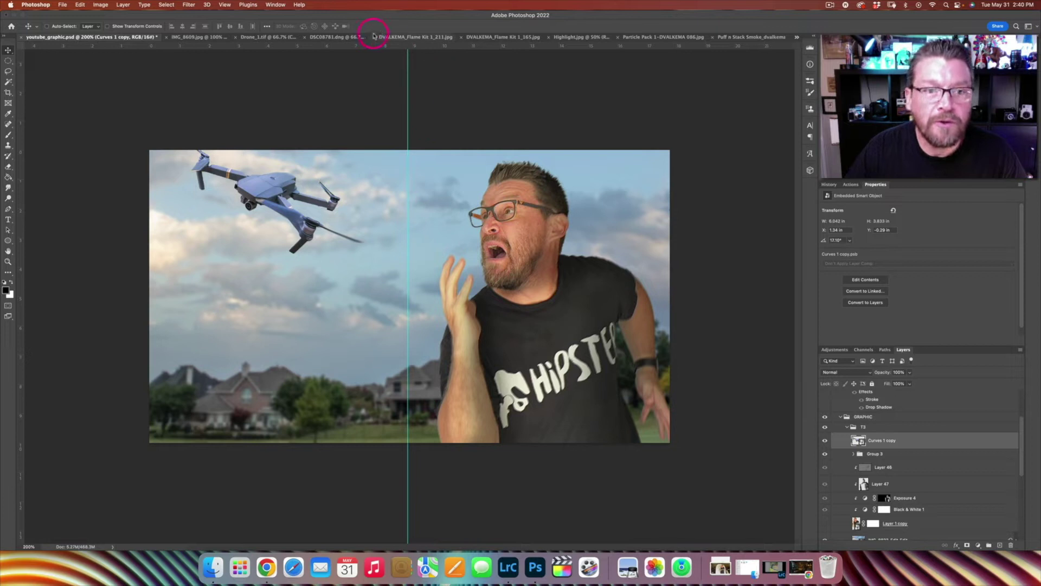
Copy the broken propeller arm from DSC08781.dng into youtube_graphic.psd, scaled to about 24% and rotated about 24°, below and left of the drone
{"action": "left_click", "coordinate": [321, 38]}
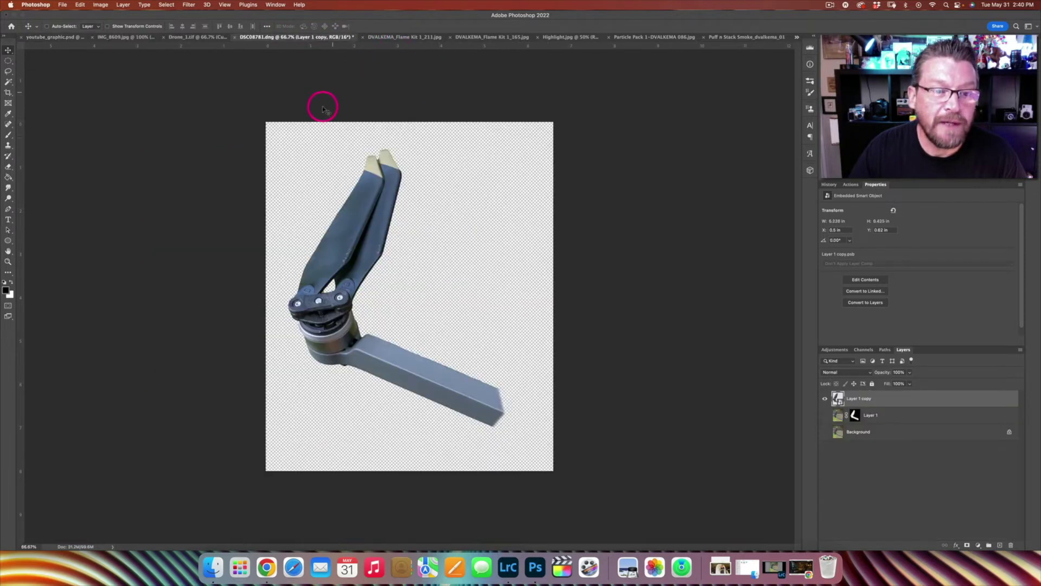
{"action": "left_click", "coordinate": [408, 38]}
{"action": "left_click", "coordinate": [272, 38]}
{"action": "left_click_drag", "start_coordinate": [349, 288], "coordinate": [271, 228]}
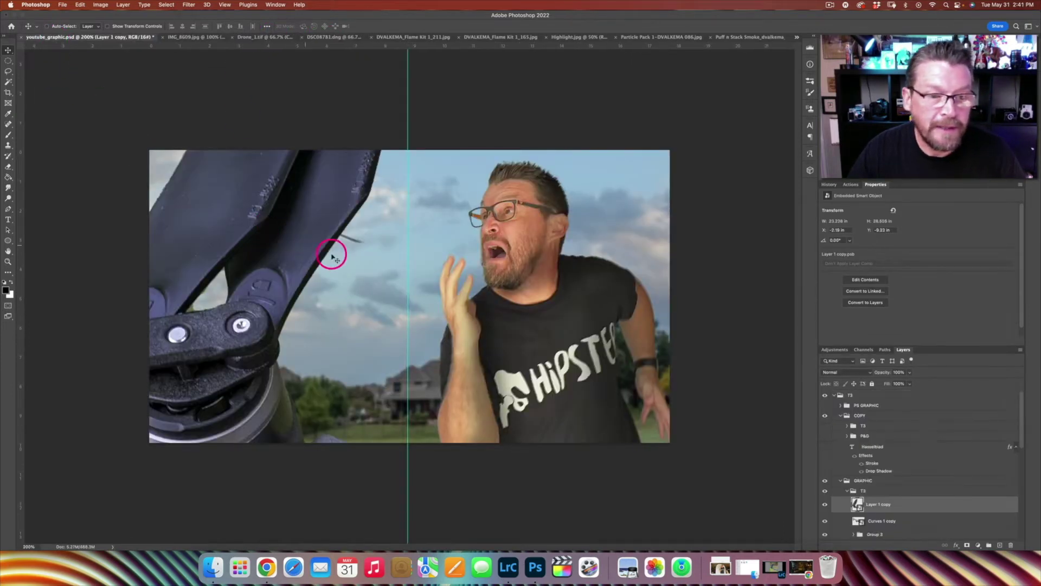
{"action": "key", "text": "super+t"}
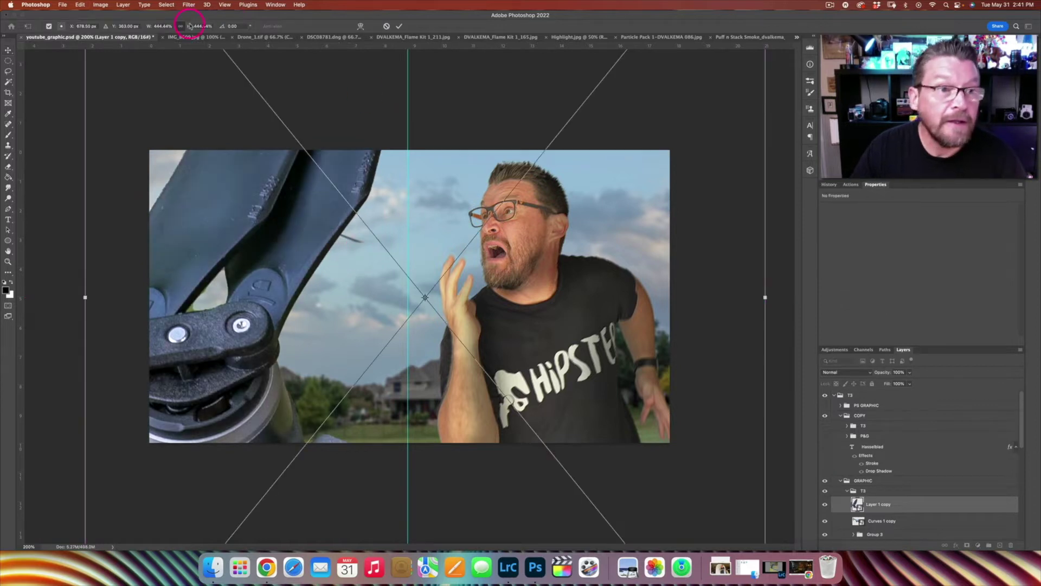
{"action": "left_click_drag", "start_coordinate": [190, 26], "coordinate": [23, 46]}
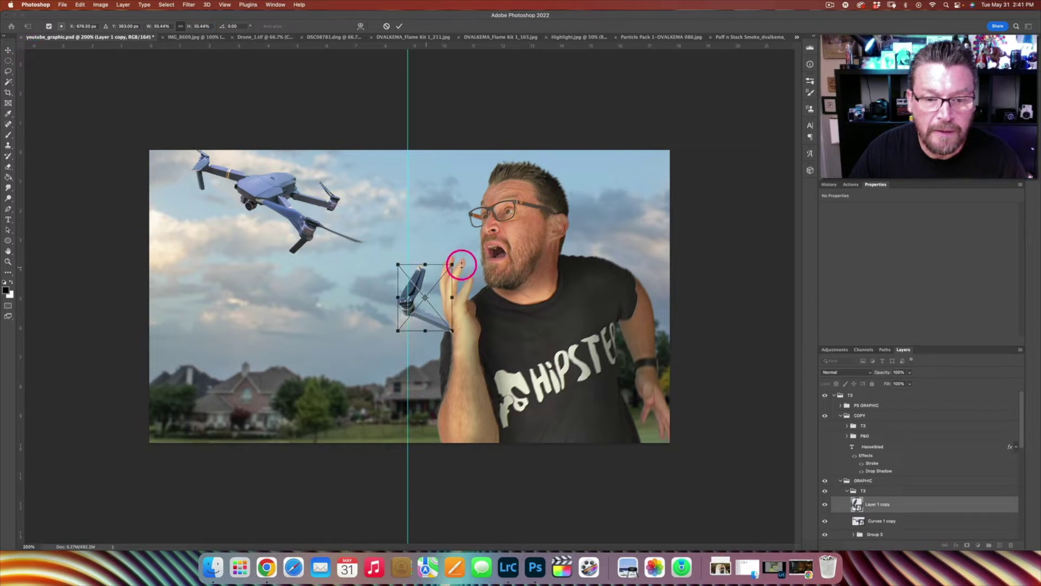
{"action": "left_click_drag", "start_coordinate": [467, 259], "coordinate": [194, 236]}
{"action": "key", "text": "Return"}
{"action": "key", "text": "ctrl+t"}
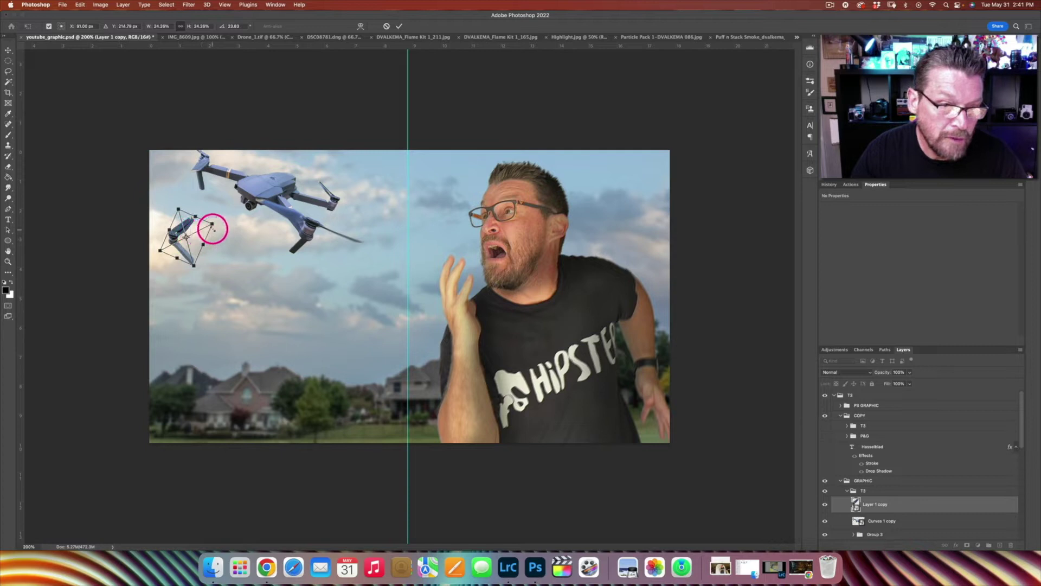
{"action": "key", "text": "Return"}
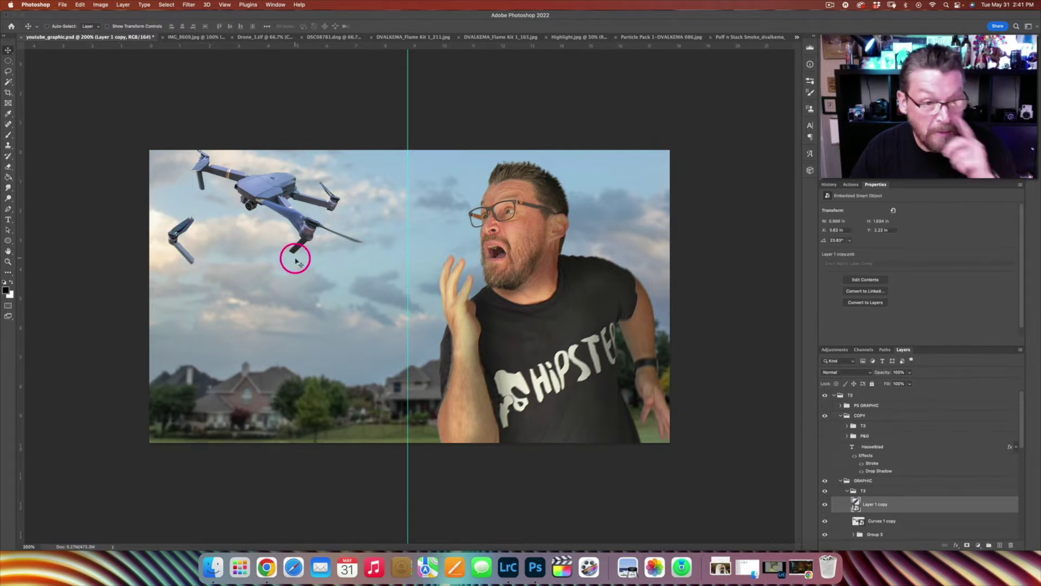
Close Drone_1.tif and DSC08781.dng without saving their changes
{"action": "left_click", "coordinate": [254, 38]}
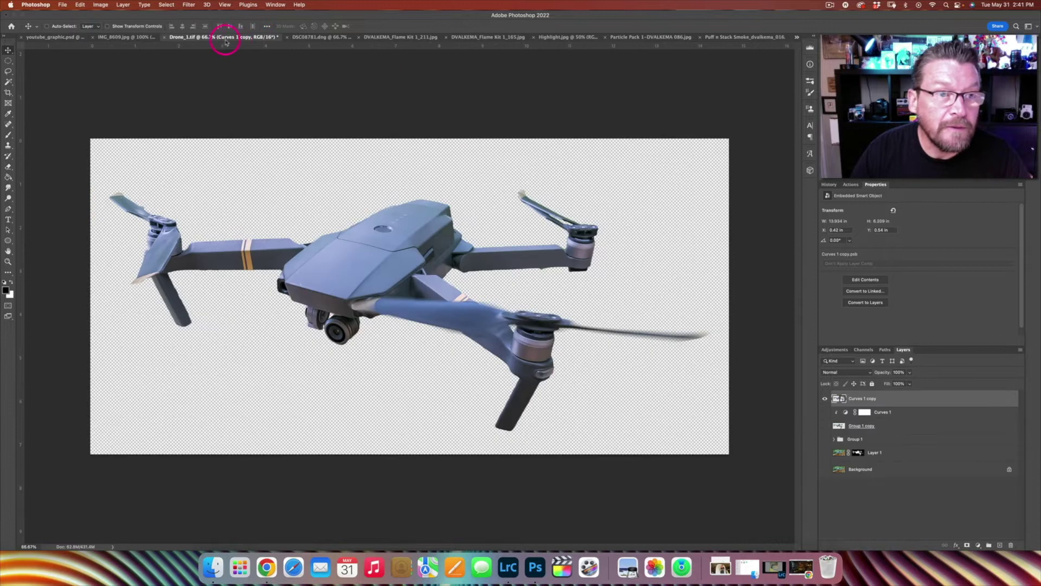
{"action": "left_click", "coordinate": [165, 38]}
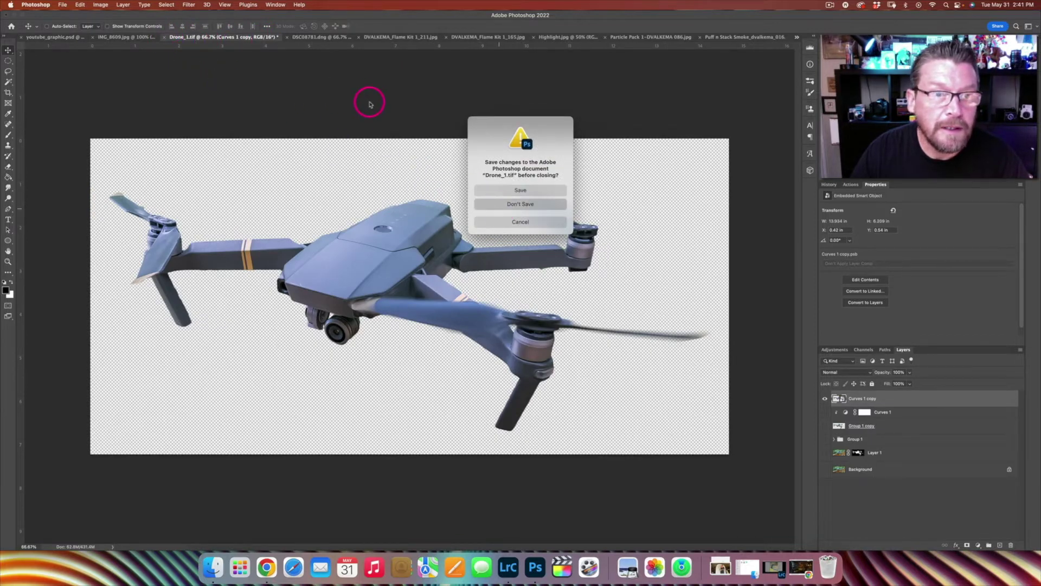
{"action": "left_click", "coordinate": [521, 205]}
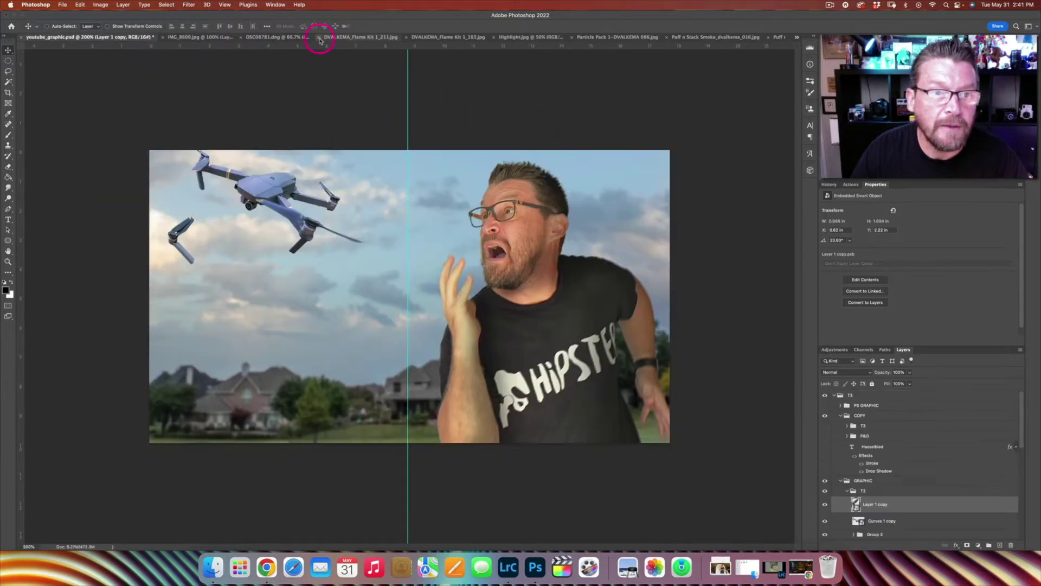
{"action": "left_click", "coordinate": [277, 38]}
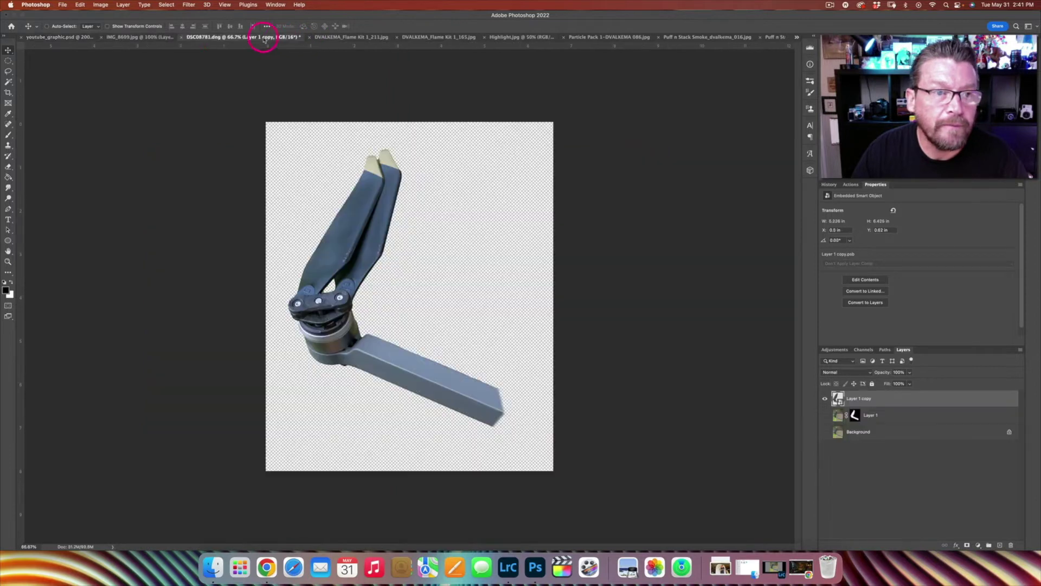
{"action": "left_click", "coordinate": [181, 37]}
{"action": "left_click", "coordinate": [511, 204]}
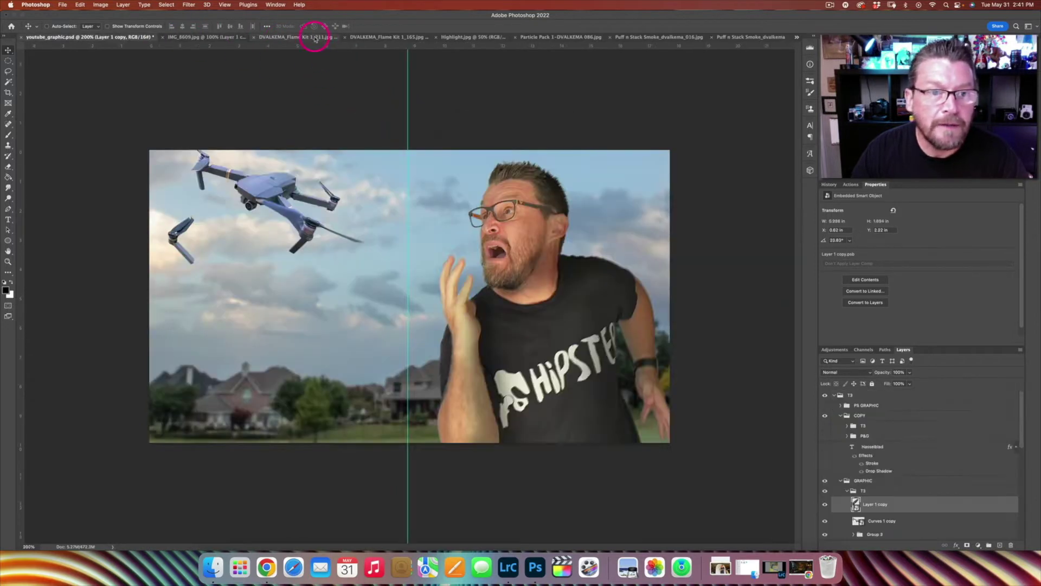
Copy the fire image from DVALKEMA_Flame Kit 1_211.jpg into youtube_graphic.psd and scale it to 7%
{"action": "left_click", "coordinate": [315, 38]}
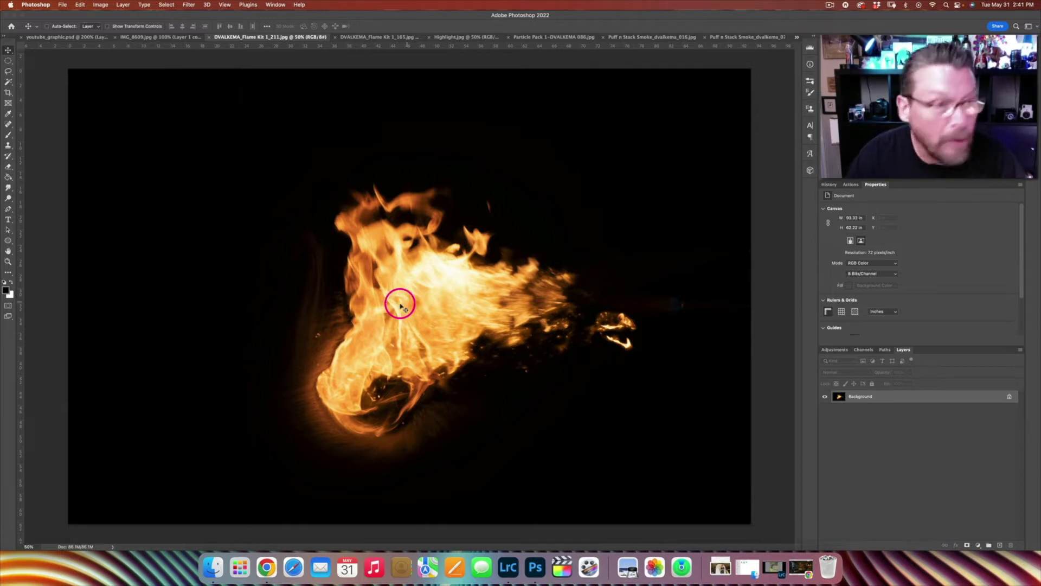
{"action": "left_click_drag", "start_coordinate": [389, 298], "coordinate": [241, 168]}
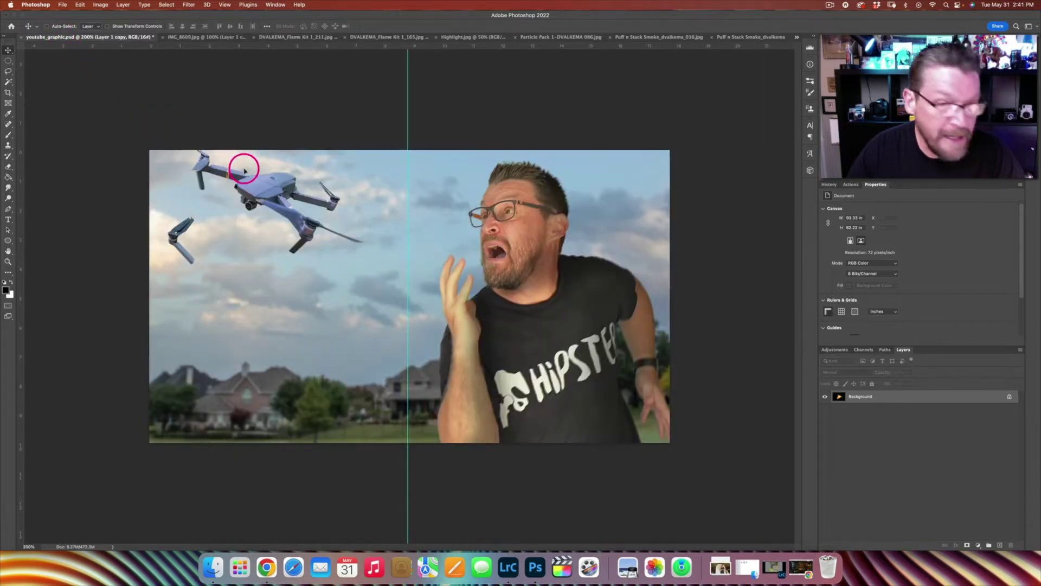
{"action": "left_click_drag", "start_coordinate": [327, 237], "coordinate": [316, 232]}
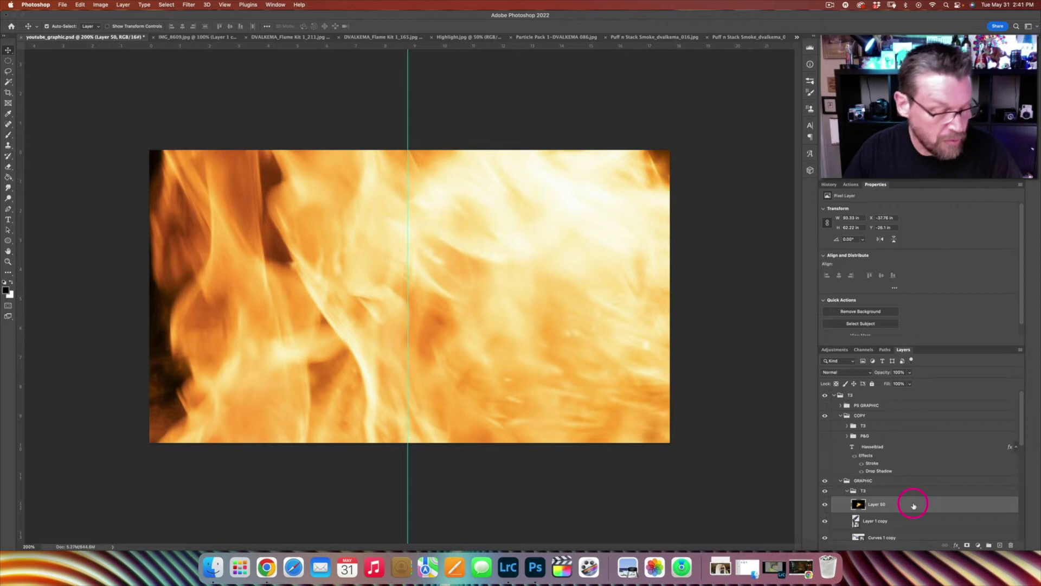
{"action": "key", "text": "super+t"}
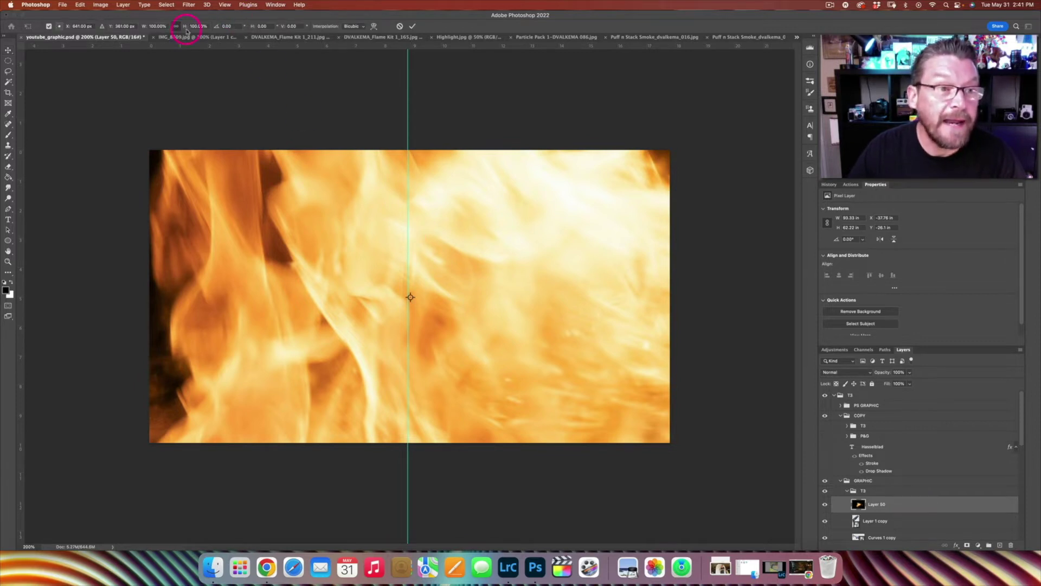
{"action": "left_click_drag", "start_coordinate": [185, 29], "coordinate": [147, 40]}
{"action": "left_click", "coordinate": [627, 275]}
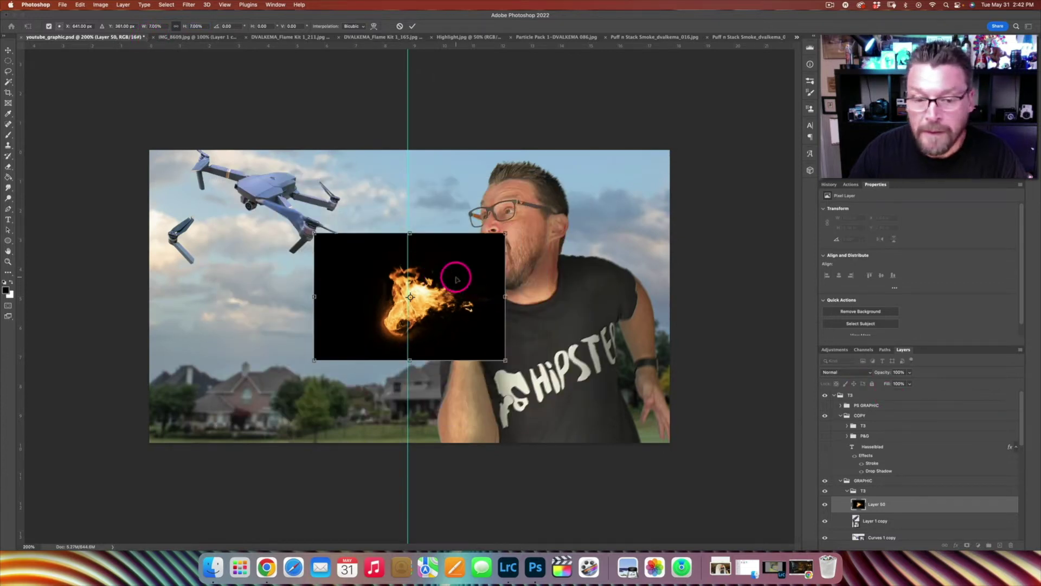
{"action": "key", "text": "Return"}
Reorder the flame layer beneath the drone, then blend it in Screen mode over the drone's body
{"action": "scroll", "coordinate": [922, 490], "scroll_direction": "down", "scroll_amount": 5}
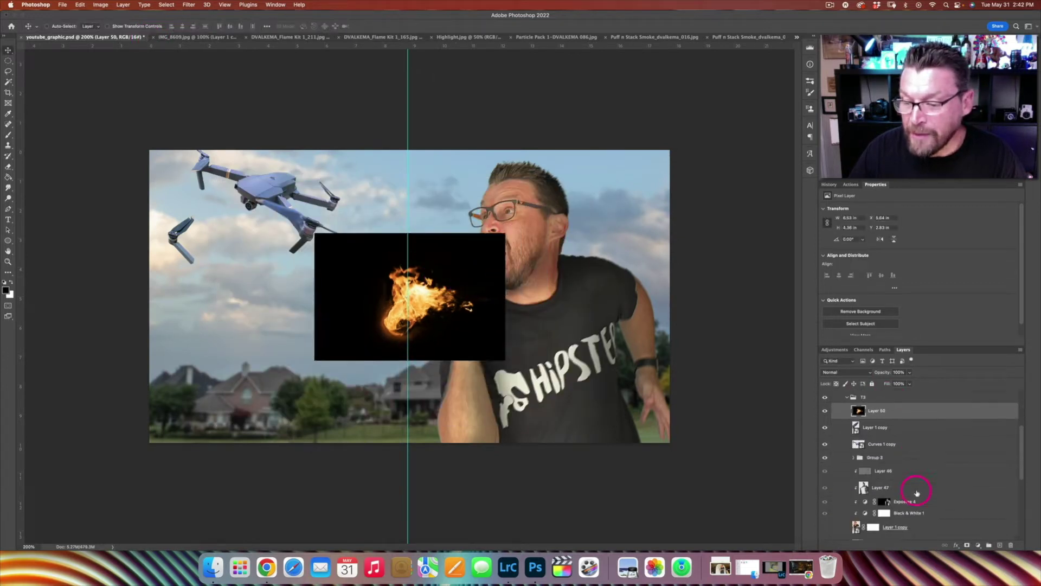
{"action": "left_click_drag", "start_coordinate": [904, 422], "coordinate": [869, 457]}
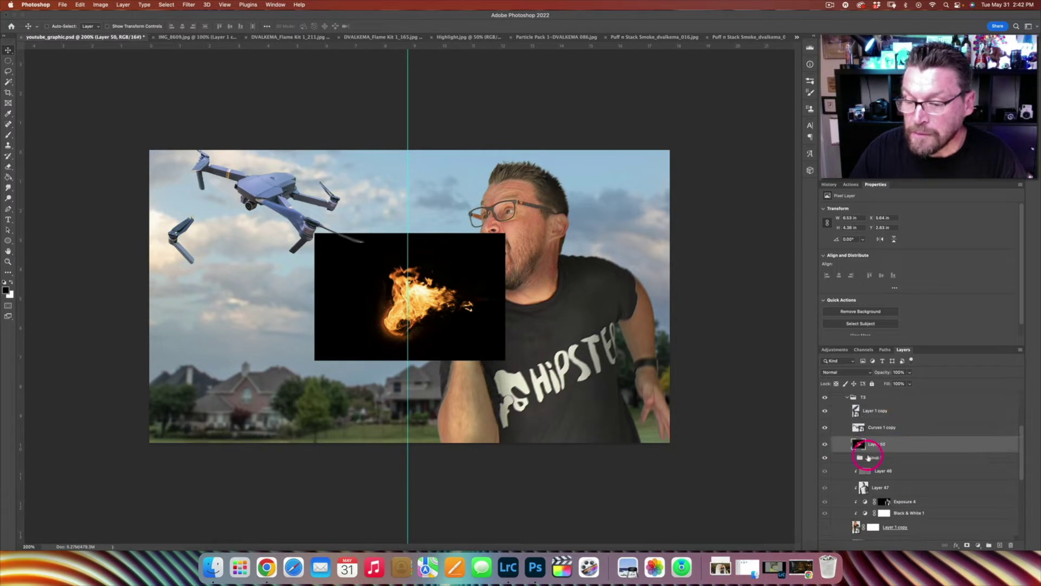
{"action": "left_click", "coordinate": [848, 372]}
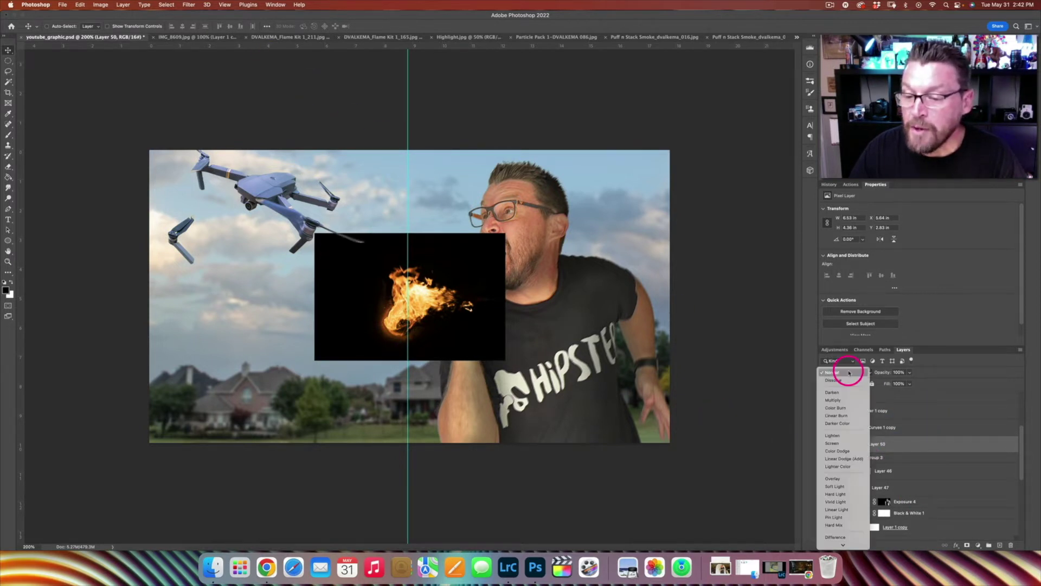
{"action": "left_click", "coordinate": [843, 444]}
{"action": "left_click_drag", "start_coordinate": [406, 302], "coordinate": [244, 167]}
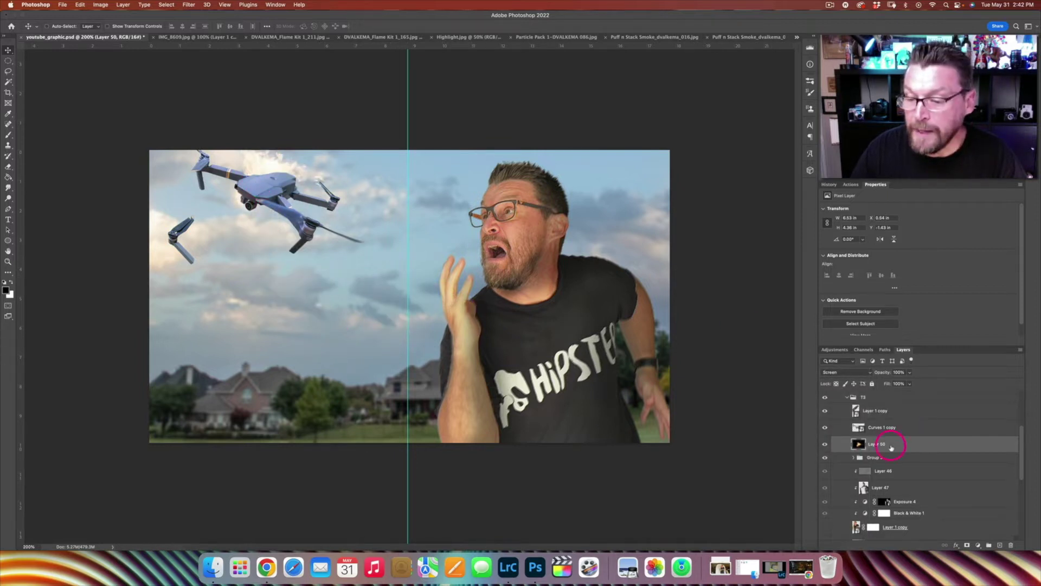
Add a black-filled layer directly above the IMG_8822-Edit-Edit background and lower its opacity to about 20%
{"action": "scroll", "coordinate": [894, 458], "scroll_direction": "down", "scroll_amount": 5}
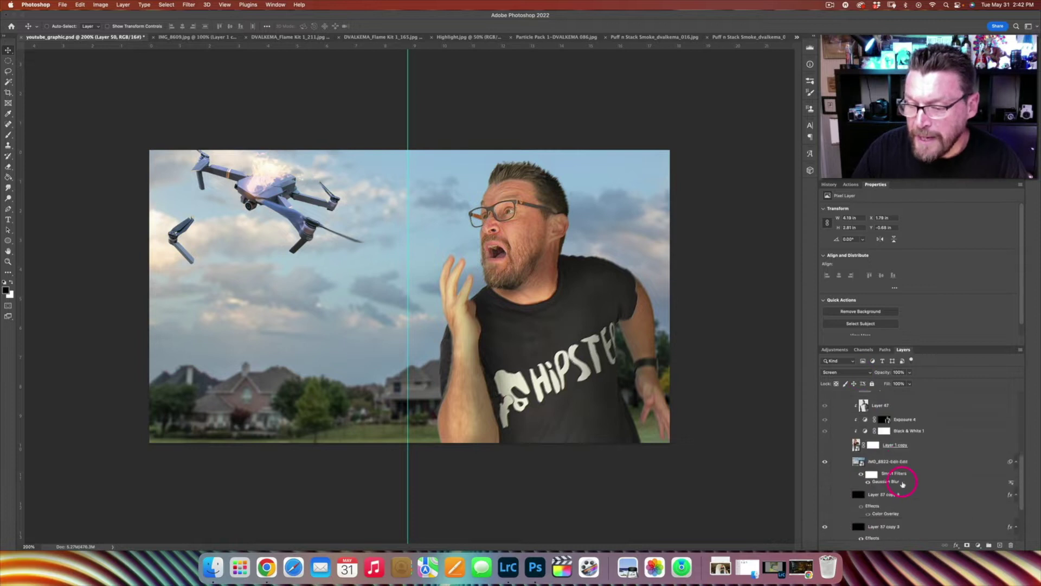
{"action": "left_click", "coordinate": [908, 441]}
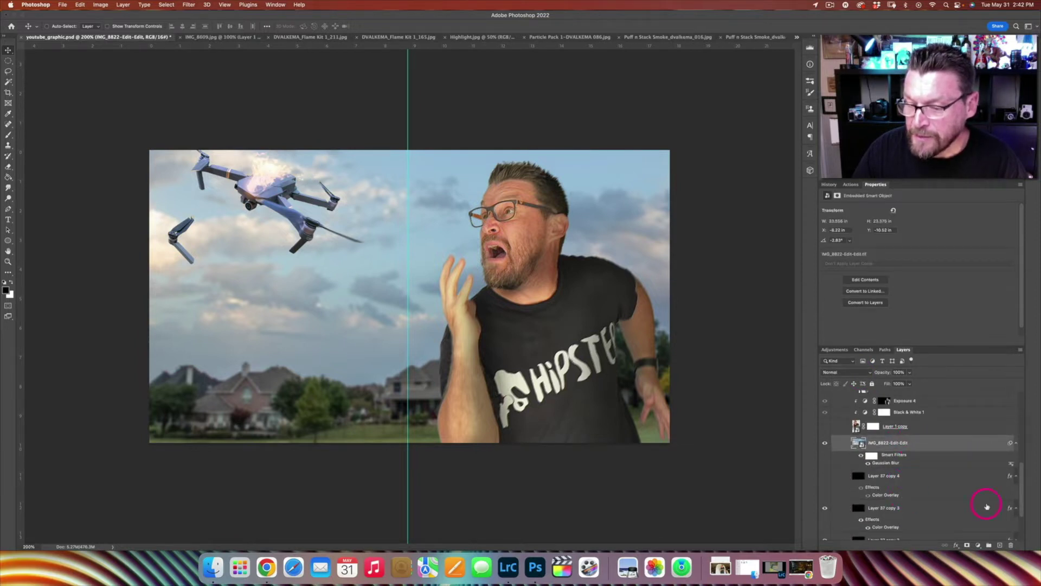
{"action": "left_click", "coordinate": [1000, 545]}
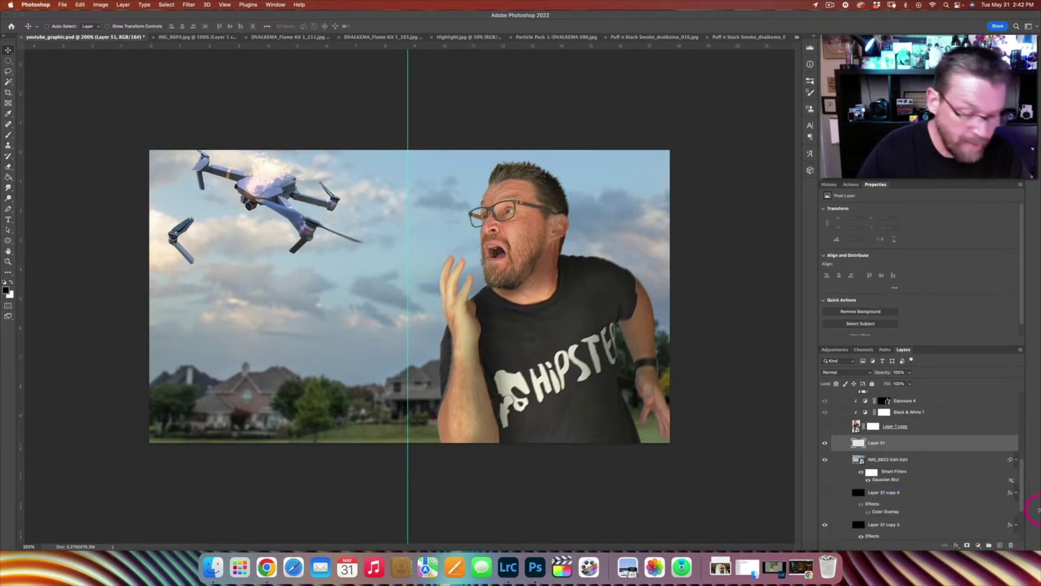
{"action": "key", "text": "alt+BackSpace"}
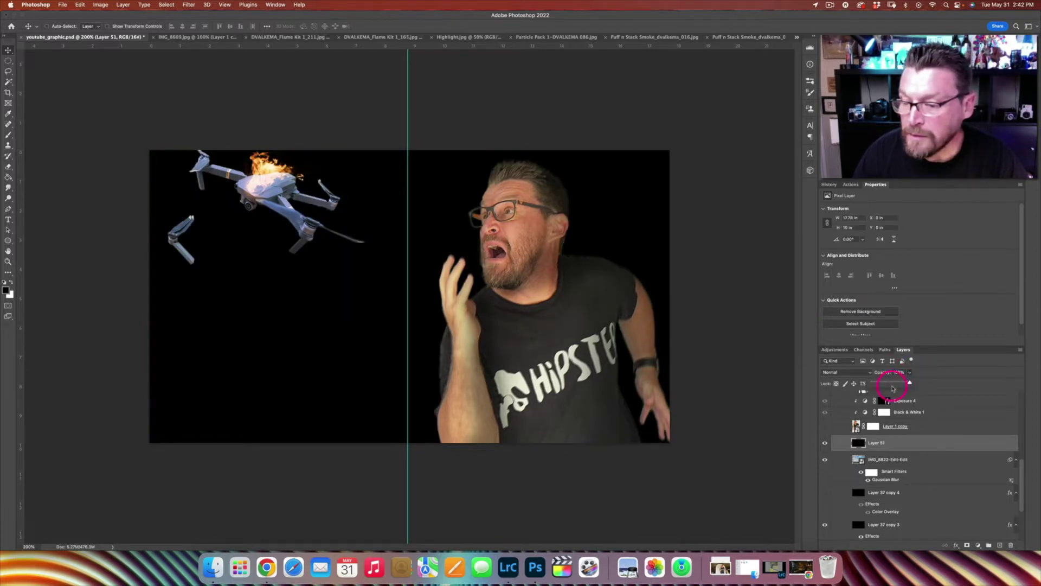
{"action": "left_click_drag", "start_coordinate": [892, 385], "coordinate": [883, 384]}
Add a mask to the black layer and brush black across the middle of the scene to remove the darkening there
{"action": "left_click", "coordinate": [967, 545]}
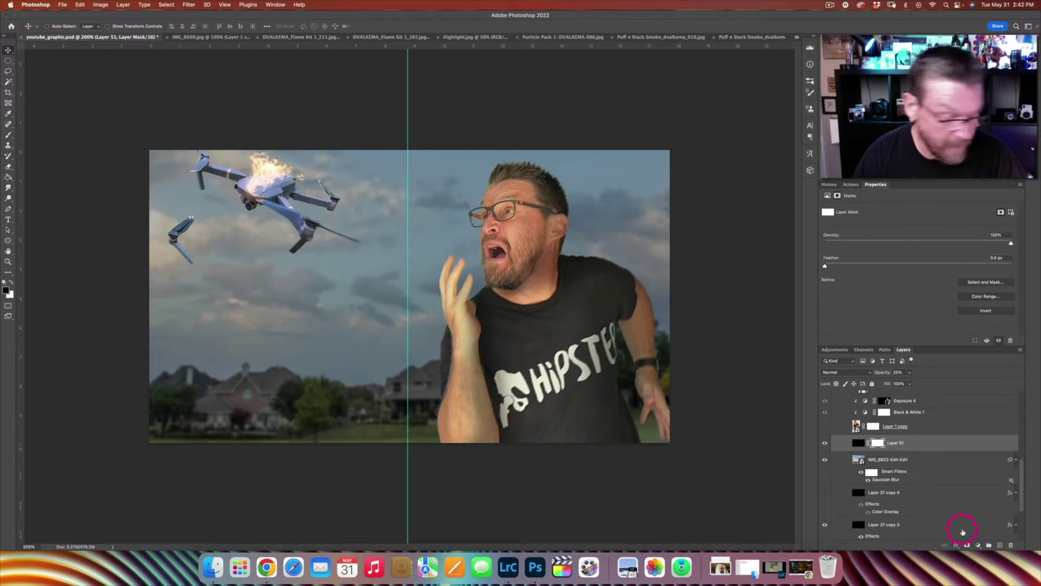
{"action": "key", "text": "b"}
{"action": "mouse_move", "coordinate": [340, 301]}
{"action": "left_mouse_down"}
{"action": "mouse_move", "coordinate": [430, 297]}
{"action": "mouse_move", "coordinate": [421, 248]}
{"action": "left_mouse_up"}
{"action": "mouse_move", "coordinate": [412, 320]}
{"action": "left_mouse_down"}
{"action": "mouse_move", "coordinate": [351, 327]}
{"action": "mouse_move", "coordinate": [112, 316]}
{"action": "mouse_move", "coordinate": [278, 287]}
{"action": "mouse_move", "coordinate": [620, 281]}
{"action": "mouse_move", "coordinate": [578, 252]}
{"action": "mouse_move", "coordinate": [506, 241]}
{"action": "mouse_move", "coordinate": [685, 282]}
{"action": "mouse_move", "coordinate": [372, 382]}
{"action": "mouse_move", "coordinate": [262, 358]}
{"action": "mouse_move", "coordinate": [244, 441]}
{"action": "mouse_move", "coordinate": [353, 327]}
{"action": "mouse_move", "coordinate": [497, 311]}
{"action": "mouse_move", "coordinate": [797, 367]}
{"action": "left_mouse_up"}
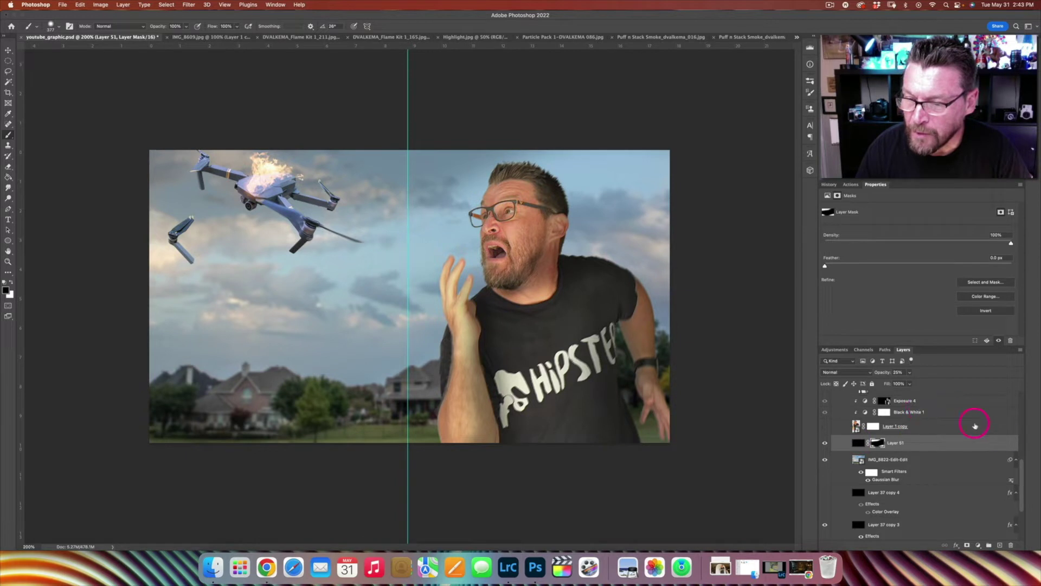
Move the flame layer between the drone layer and Group 3 so the fire sits behind the drone
{"action": "left_click_drag", "start_coordinate": [1023, 472], "coordinate": [1022, 425]}
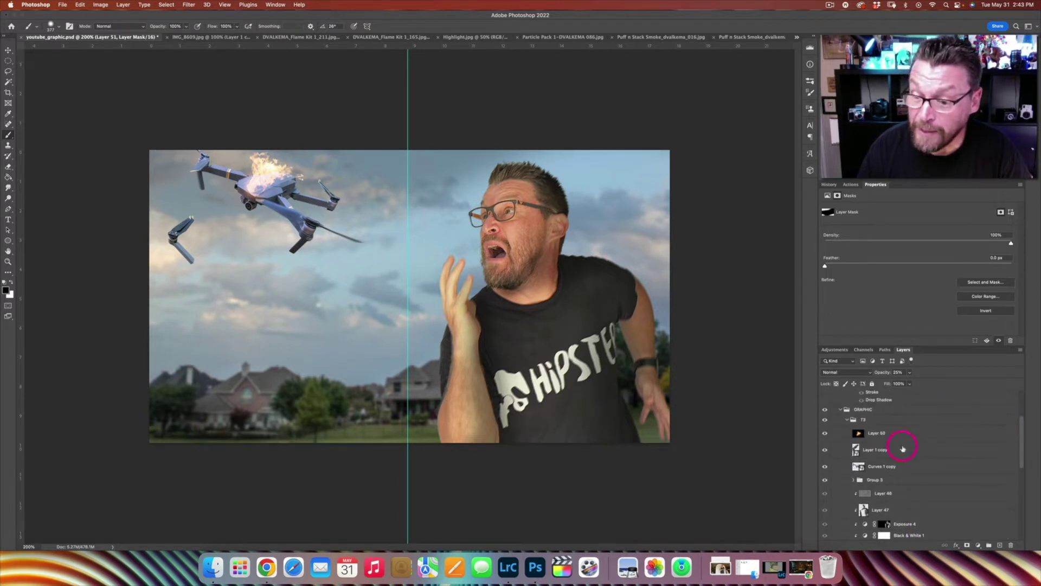
{"action": "left_click", "coordinate": [897, 435]}
{"action": "key", "text": "v"}
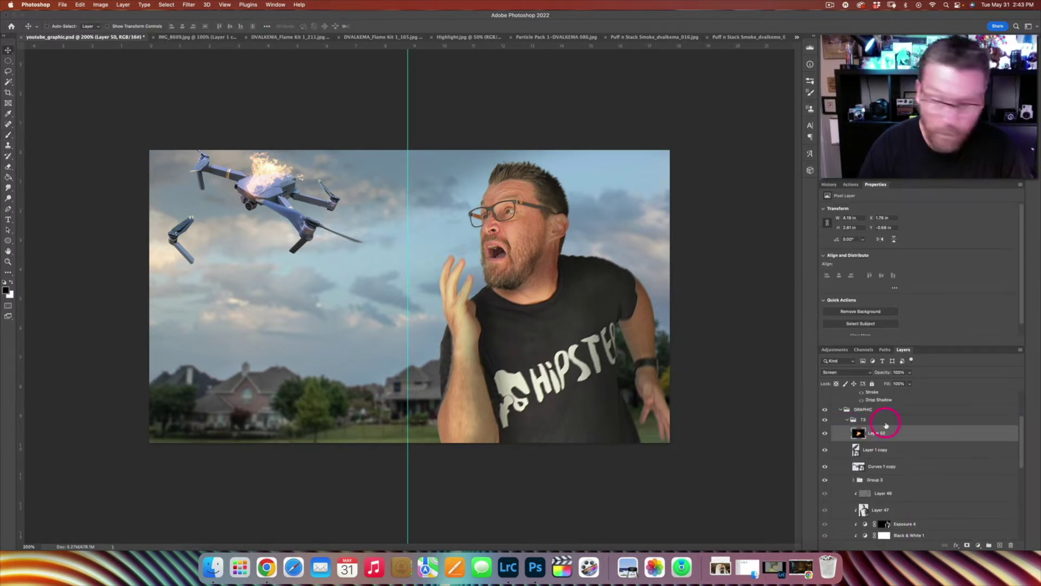
{"action": "left_click_drag", "start_coordinate": [897, 434], "coordinate": [904, 470]}
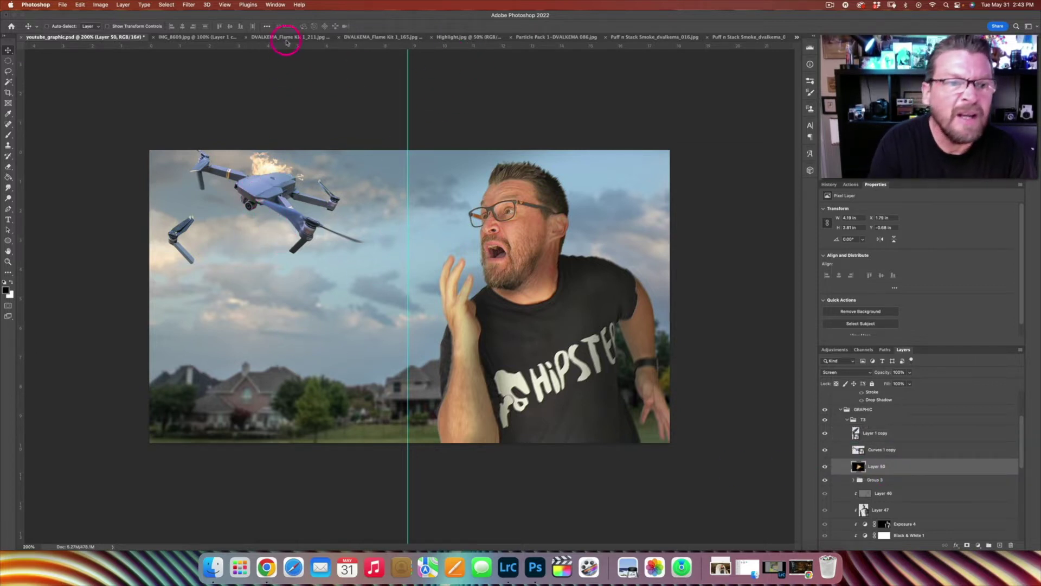
Look through the open flame, highlight and particle images, then copy Particle Pack 1-DVALKEMA 086.jpg into youtube_graphic.psd beneath the drone layer
{"action": "left_click", "coordinate": [381, 38]}
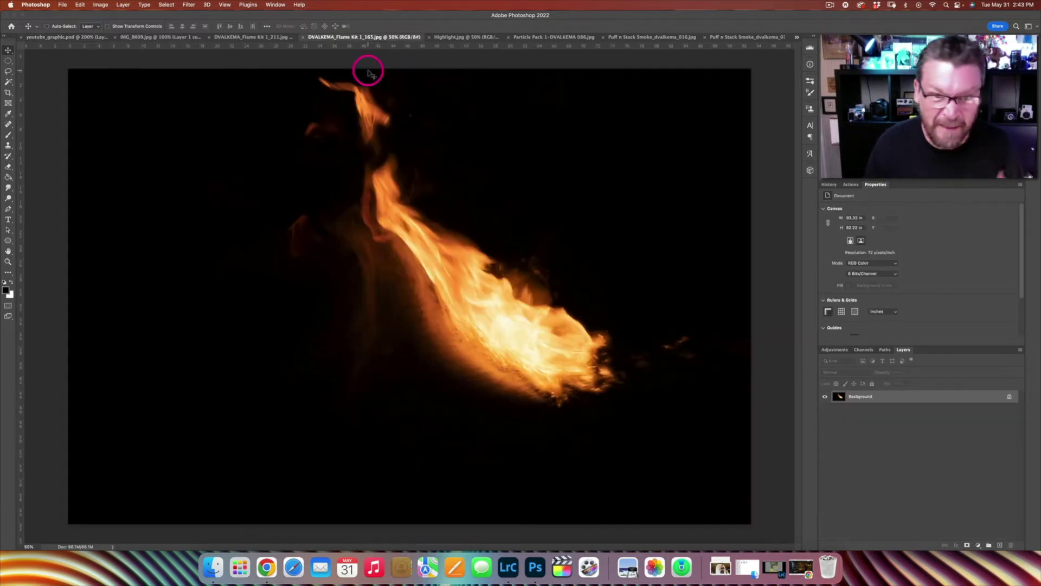
{"action": "left_click", "coordinate": [454, 37]}
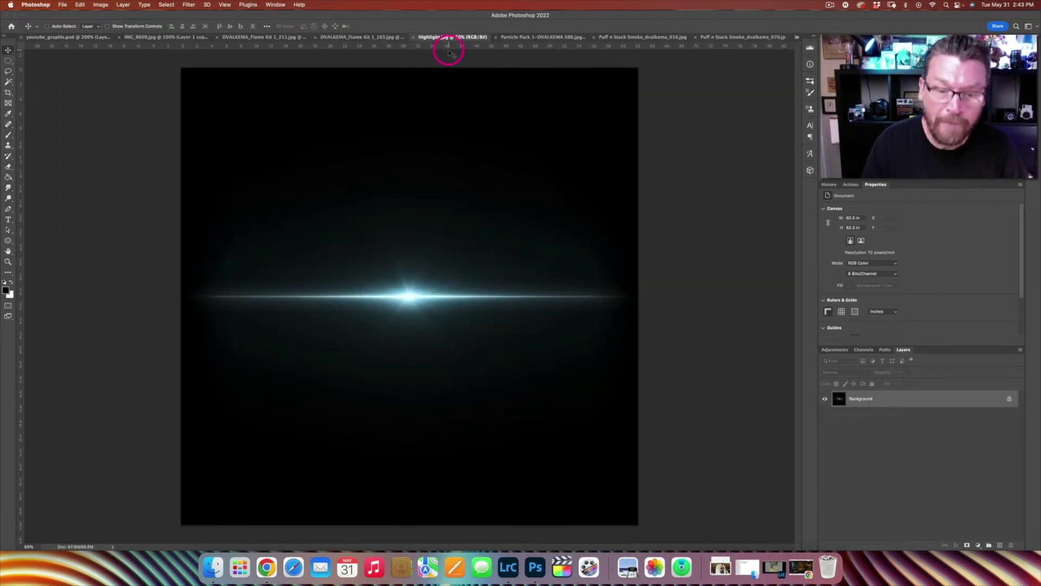
{"action": "left_click", "coordinate": [529, 38]}
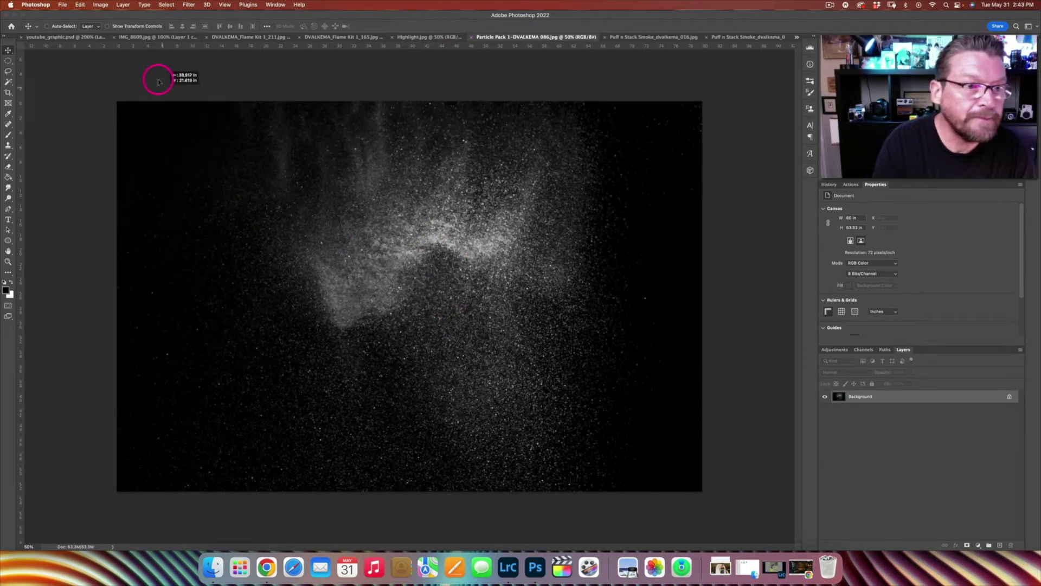
{"action": "left_click", "coordinate": [88, 38]}
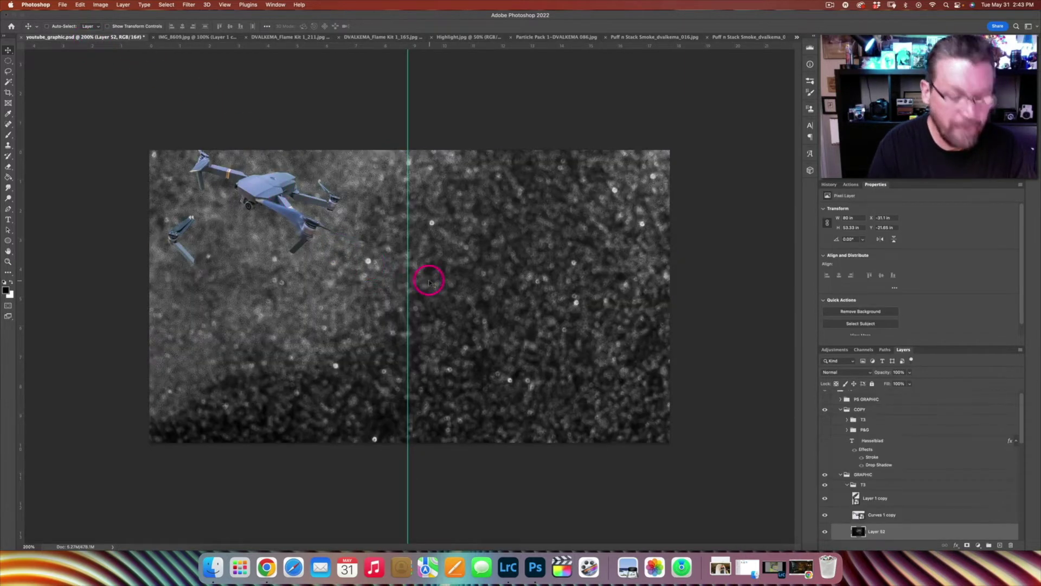
Scale the particle layer down to about 5.16 × 3.44 in, flipped vertically, and position it over the drone
{"action": "key", "text": "super+t"}
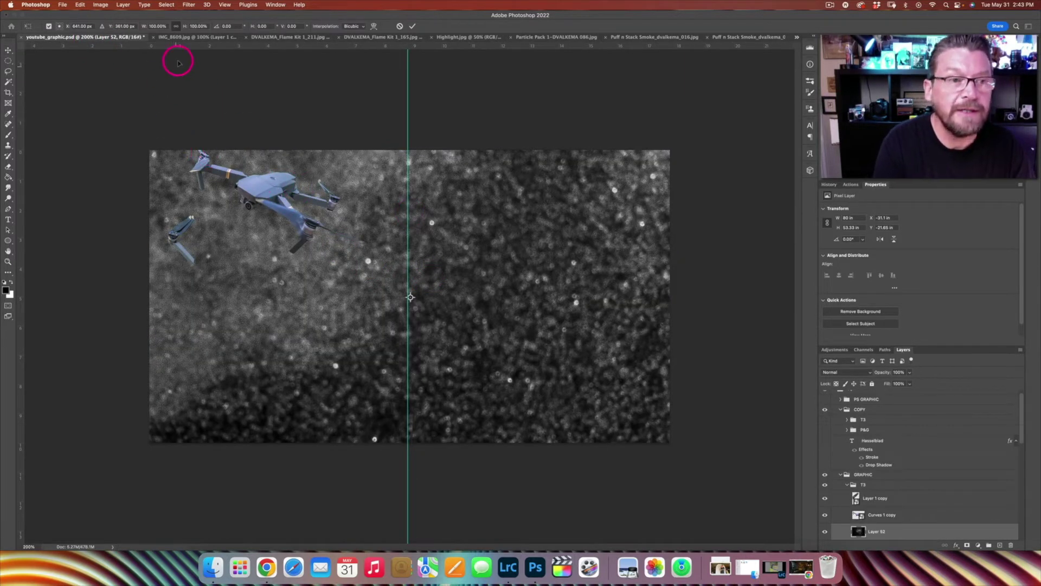
{"action": "left_click_drag", "start_coordinate": [185, 27], "coordinate": [150, 30]}
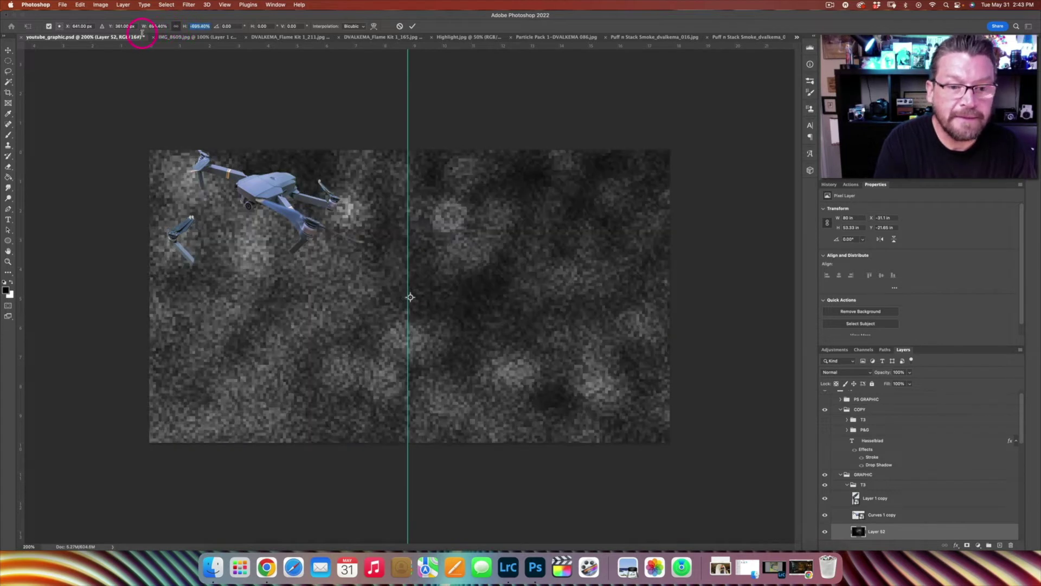
{"action": "mouse_move", "coordinate": [186, 30]}
{"action": "left_mouse_down"}
{"action": "mouse_move", "coordinate": [196, 33]}
{"action": "mouse_move", "coordinate": [179, 34]}
{"action": "left_mouse_up"}
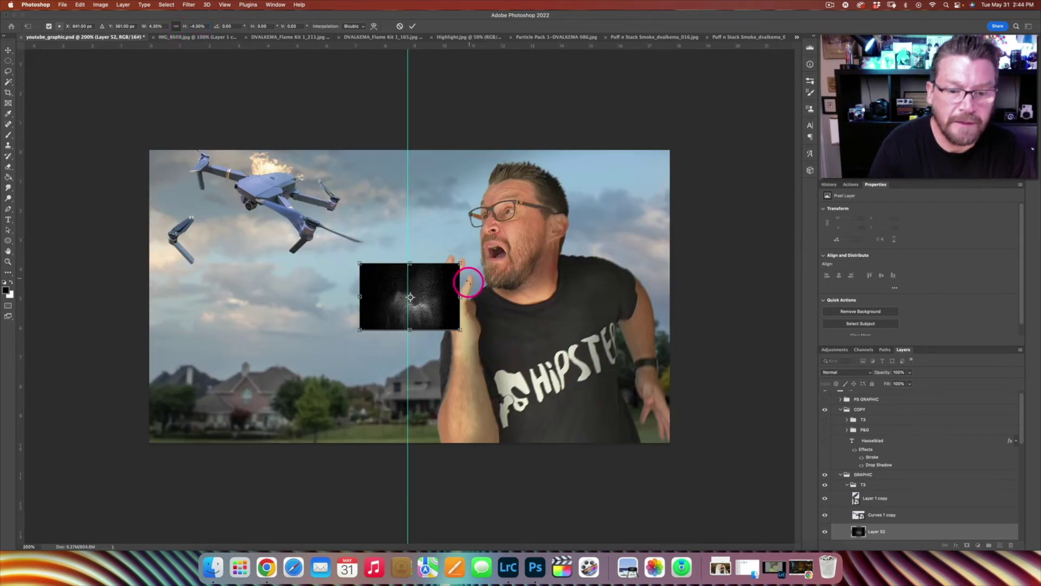
{"action": "left_click_drag", "start_coordinate": [437, 293], "coordinate": [279, 159]}
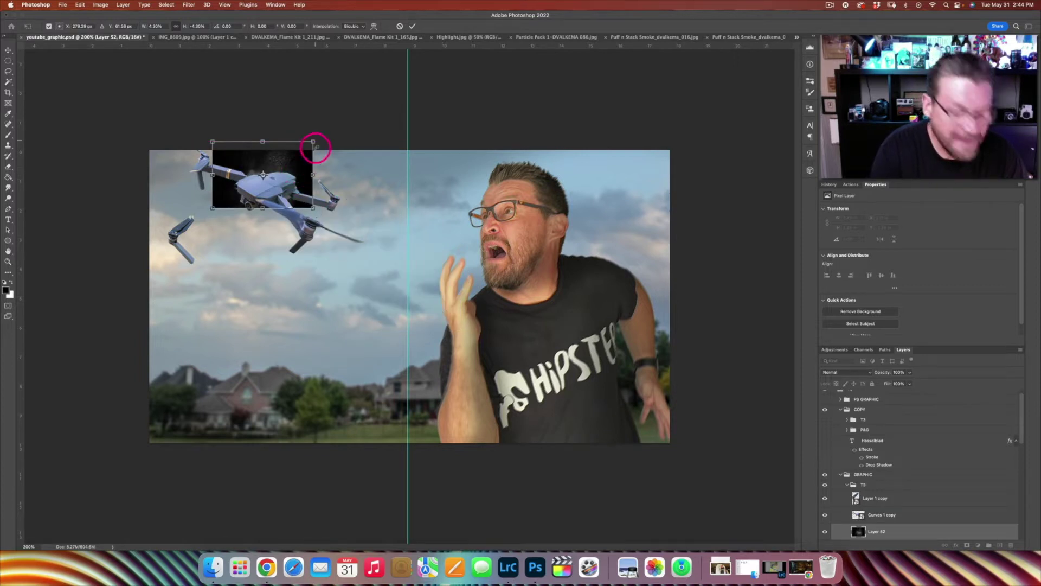
{"action": "left_click_drag", "start_coordinate": [314, 140], "coordinate": [338, 116]}
{"action": "left_click_drag", "start_coordinate": [319, 166], "coordinate": [311, 158]}
{"action": "key", "text": "Return"}
Blend the particle layer in Screen mode and move it above the drone's Curves 1 copy layer
{"action": "left_click", "coordinate": [851, 373]}
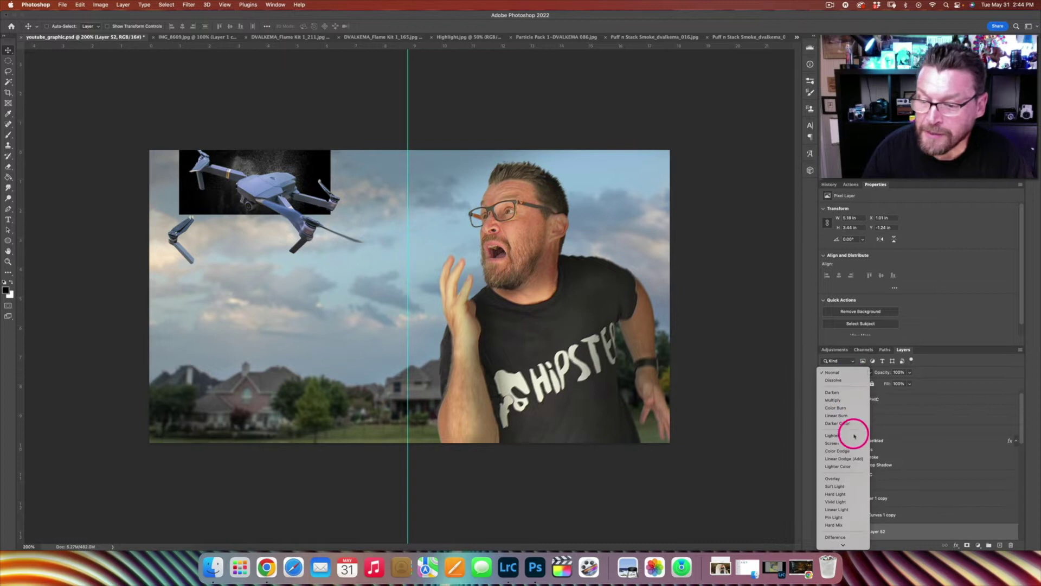
{"action": "left_click", "coordinate": [853, 440]}
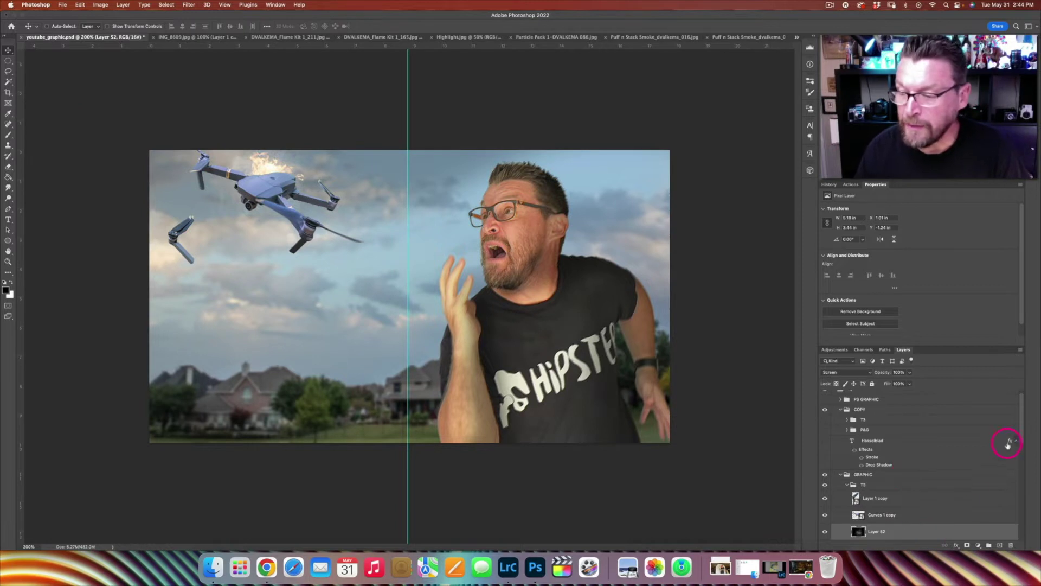
{"action": "scroll", "coordinate": [220, 179], "scroll_direction": "up", "scroll_amount": 2}
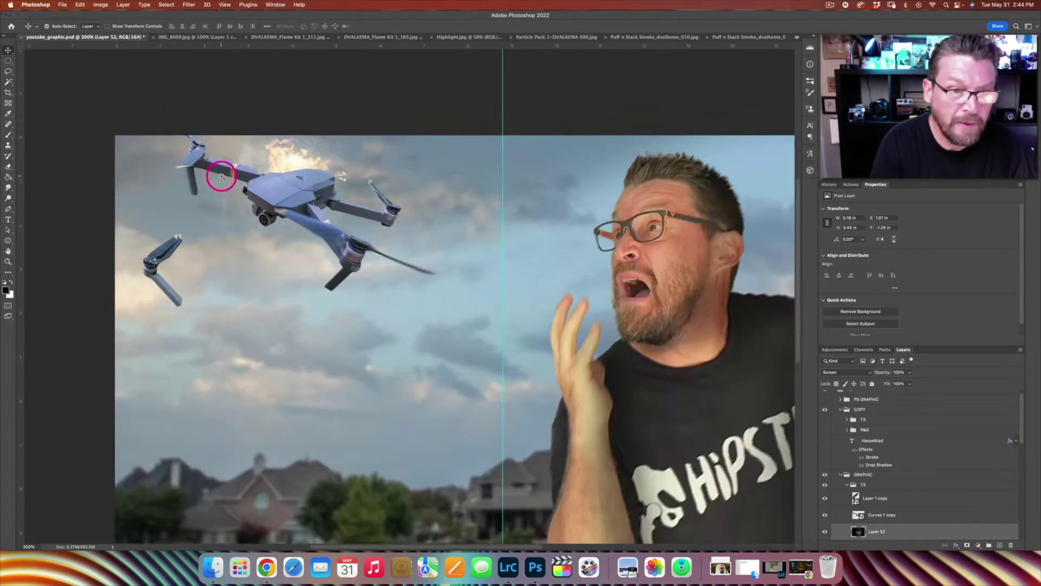
{"action": "scroll", "coordinate": [418, 301], "scroll_direction": "up", "scroll_amount": 2}
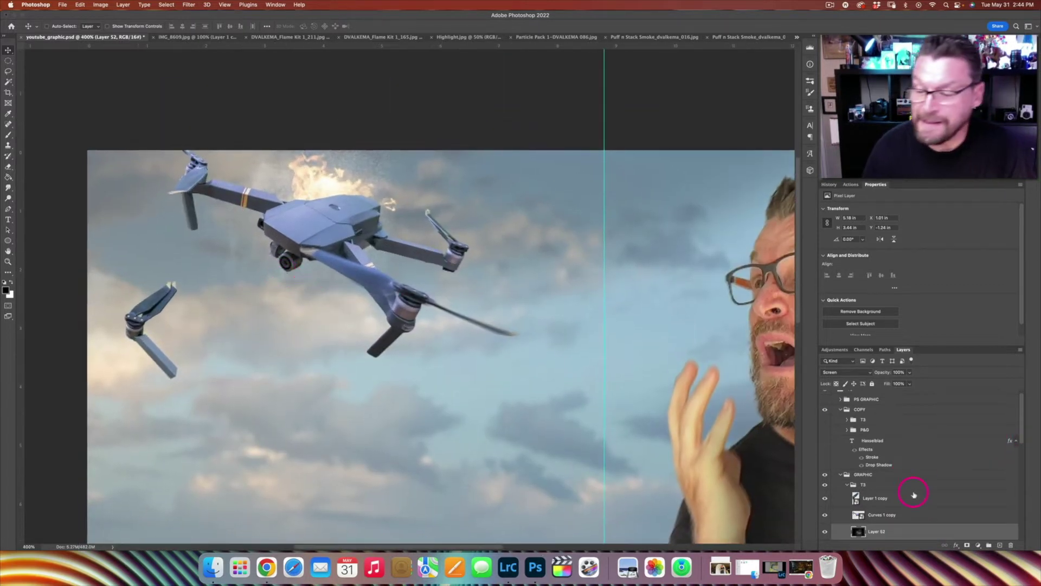
{"action": "left_click_drag", "start_coordinate": [913, 525], "coordinate": [923, 511]}
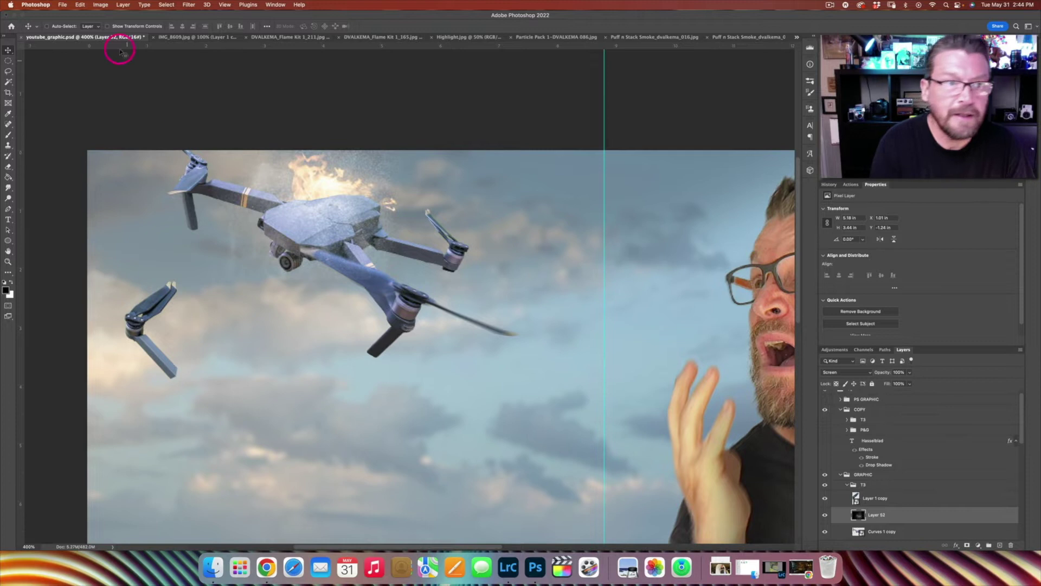
Apply a Motion Blur with a very short distance to the particle layer
{"action": "left_click", "coordinate": [189, 4]}
{"action": "mouse_move", "coordinate": [207, 109]}
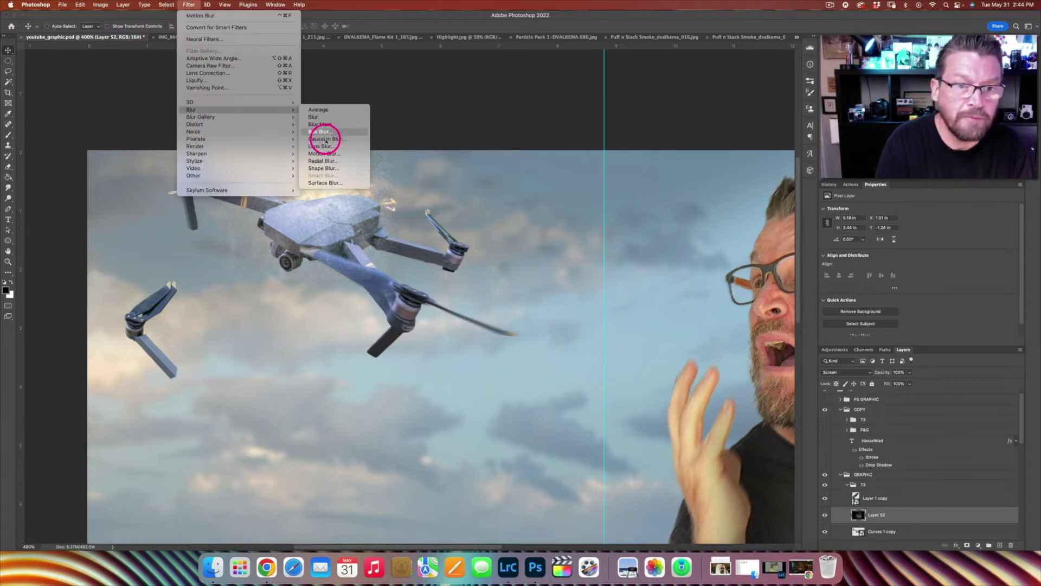
{"action": "left_click", "coordinate": [330, 157]}
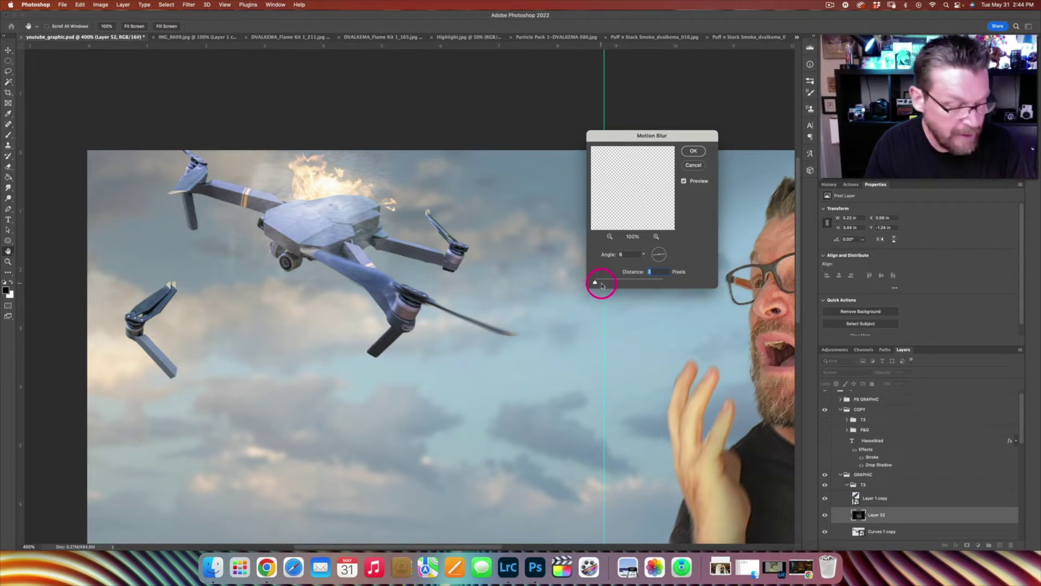
{"action": "left_click", "coordinate": [694, 151]}
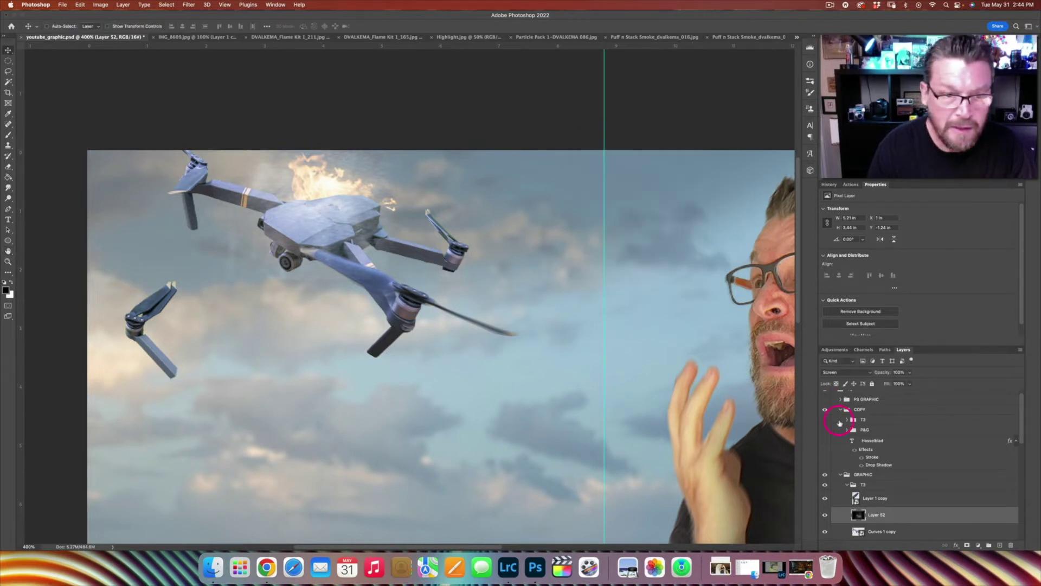
Add a mask to the particle layer and brush black at 30% opacity to tone down the particles over the drone's body
{"action": "left_click", "coordinate": [955, 545]}
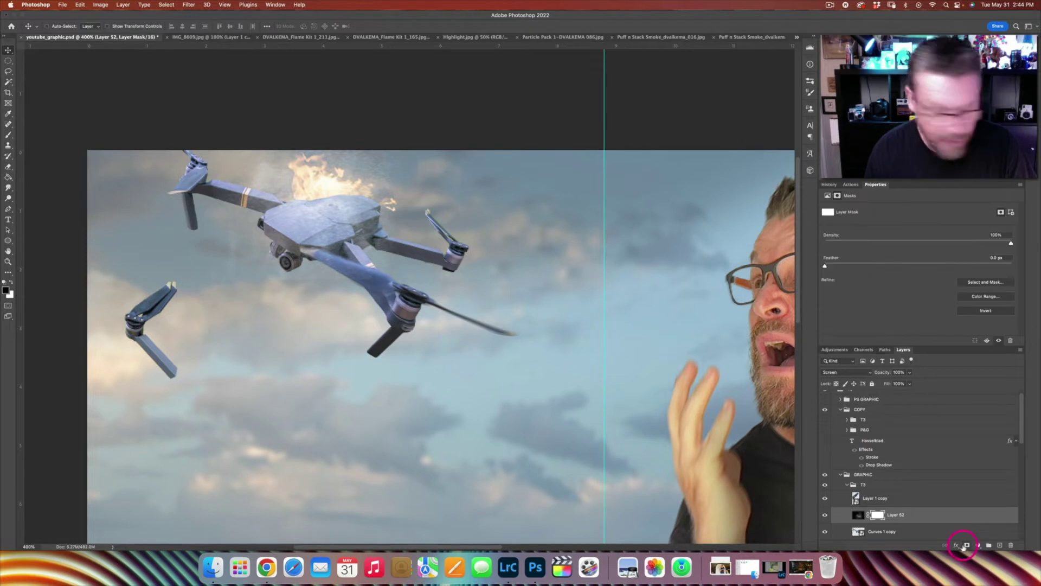
{"action": "key", "text": "b"}
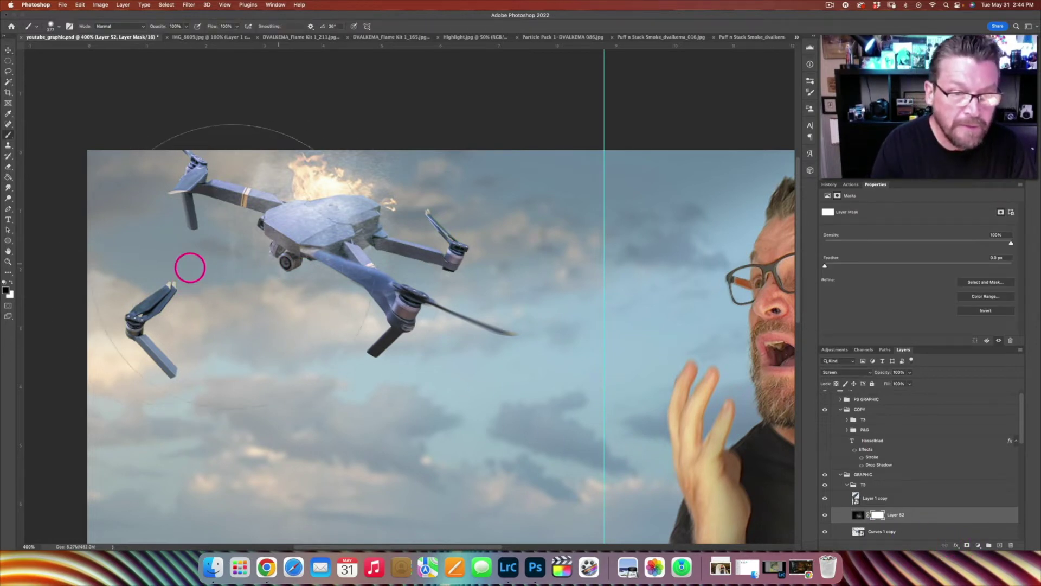
{"action": "mouse_move", "coordinate": [302, 227]}
{"action": "left_mouse_down"}
{"action": "mouse_move", "coordinate": [314, 249]}
{"action": "mouse_move", "coordinate": [329, 238]}
{"action": "mouse_move", "coordinate": [336, 254]}
{"action": "mouse_move", "coordinate": [309, 225]}
{"action": "mouse_move", "coordinate": [351, 214]}
{"action": "mouse_move", "coordinate": [303, 240]}
{"action": "mouse_move", "coordinate": [368, 232]}
{"action": "mouse_move", "coordinate": [348, 242]}
{"action": "mouse_move", "coordinate": [348, 255]}
{"action": "left_mouse_up"}
{"action": "key", "text": "3"}
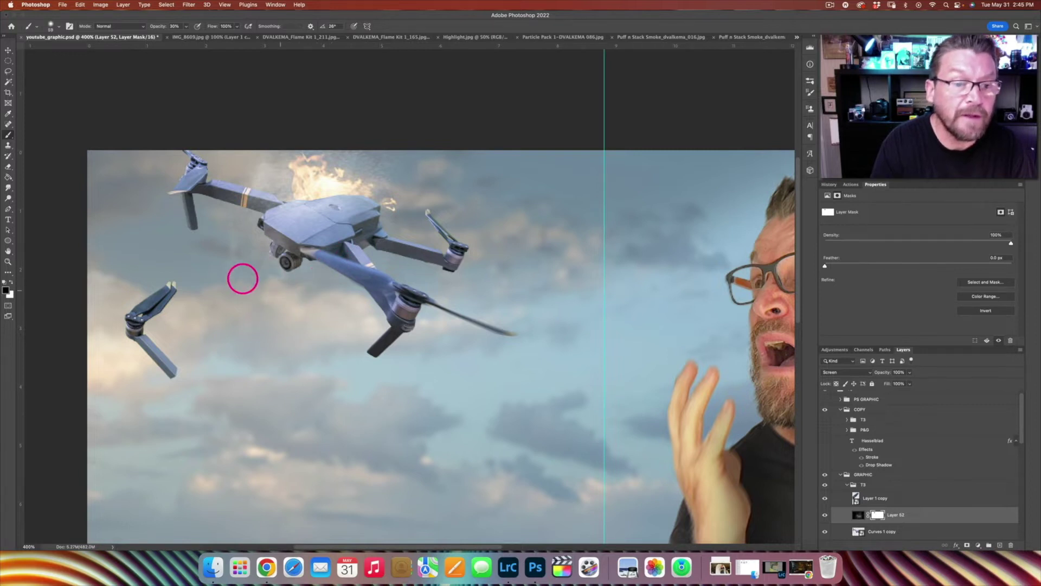
{"action": "mouse_move", "coordinate": [282, 286]}
{"action": "left_mouse_down"}
{"action": "mouse_move", "coordinate": [298, 244]}
{"action": "mouse_move", "coordinate": [332, 244]}
{"action": "left_mouse_up"}
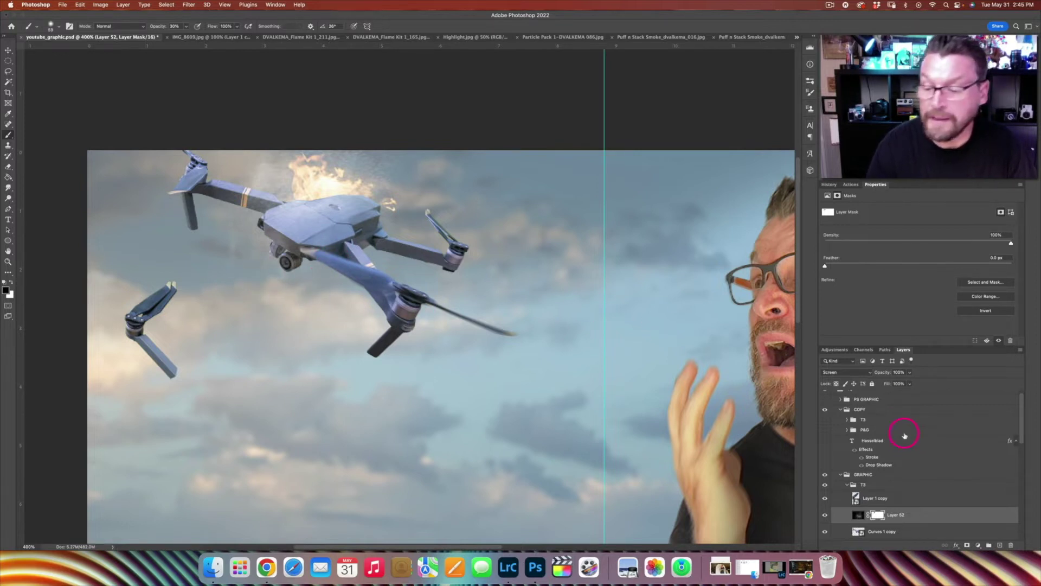
{"action": "left_click_drag", "start_coordinate": [1022, 437], "coordinate": [935, 453]}
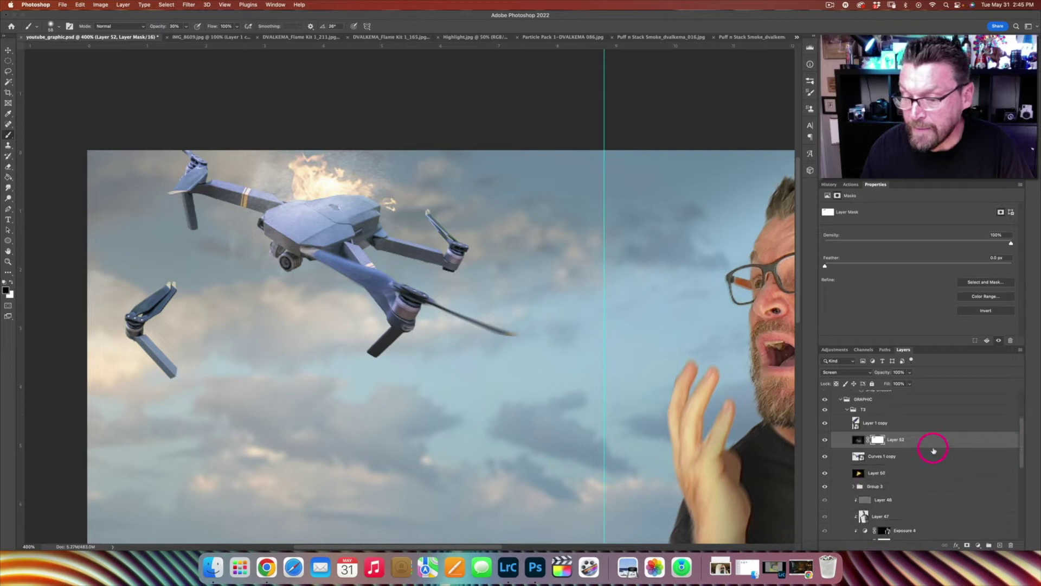
{"action": "left_click", "coordinate": [933, 448]}
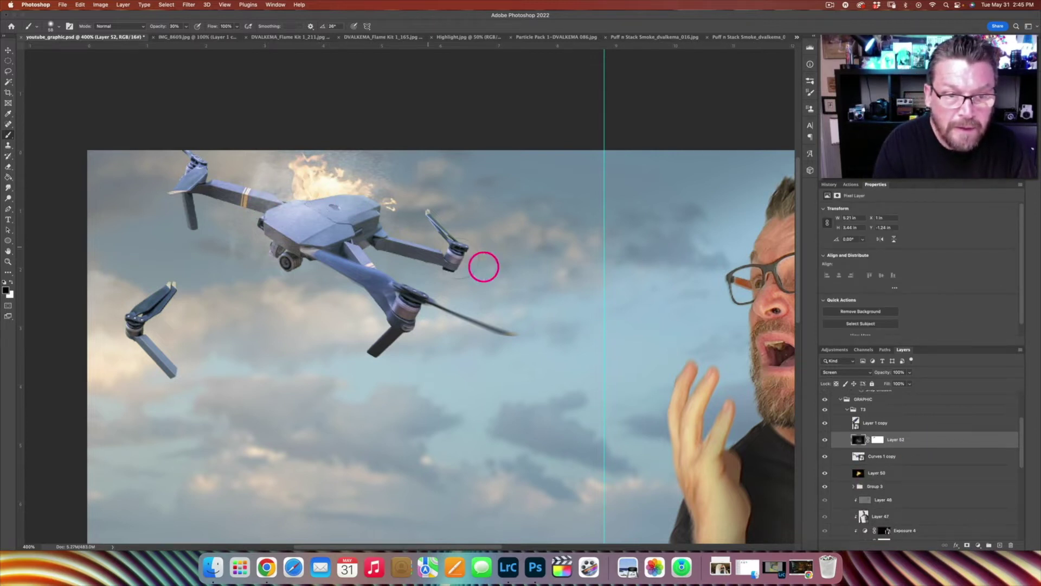
{"action": "mouse_move", "coordinate": [317, 190]}
{"action": "left_mouse_down"}
{"action": "mouse_move", "coordinate": [304, 190]}
{"action": "mouse_move", "coordinate": [309, 181]}
{"action": "mouse_move", "coordinate": [343, 193]}
{"action": "left_mouse_up"}
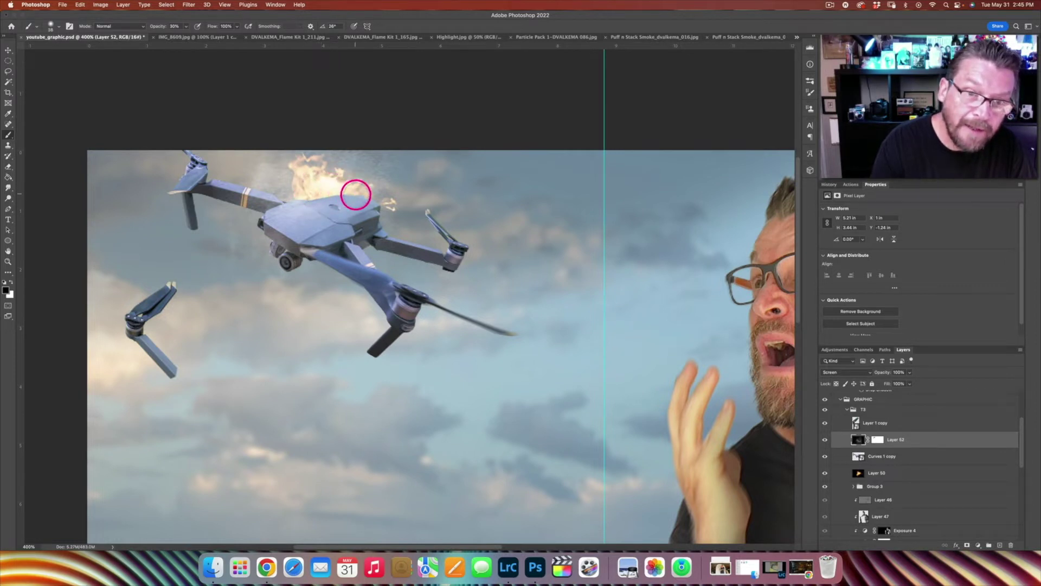
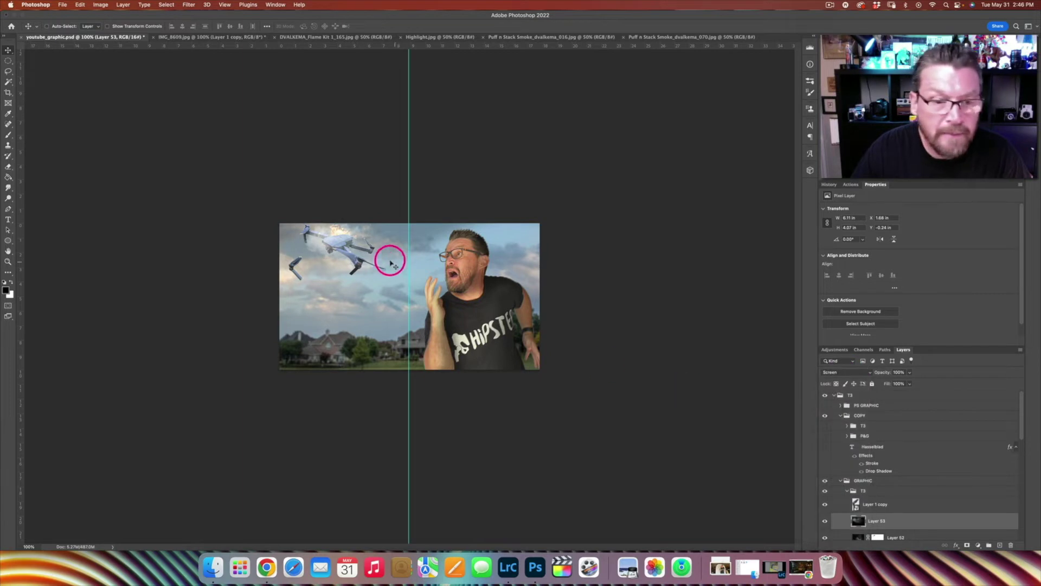
Scale the smoke layer down to about 4.88 × 3.25 in and place it rising up and right from the drone's flame
{"action": "key", "text": "super+equal"}
{"action": "left_click", "coordinate": [353, 246], "text": "super"}
{"action": "scroll", "coordinate": [240, 207], "scroll_direction": "up", "scroll_amount": 4}
{"action": "scroll", "coordinate": [240, 207], "scroll_direction": "left", "scroll_amount": 4}
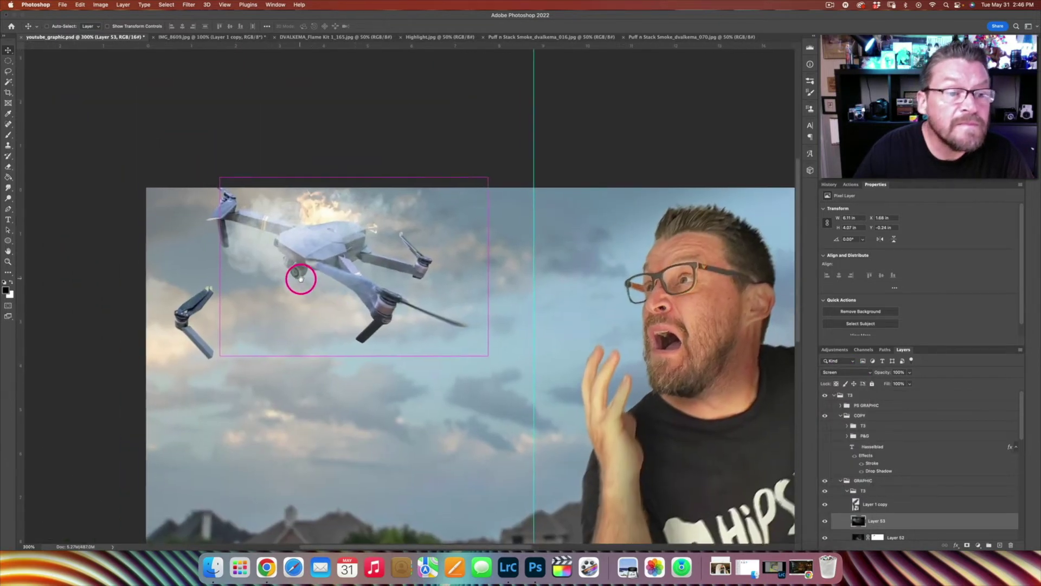
{"action": "key", "text": "super"}
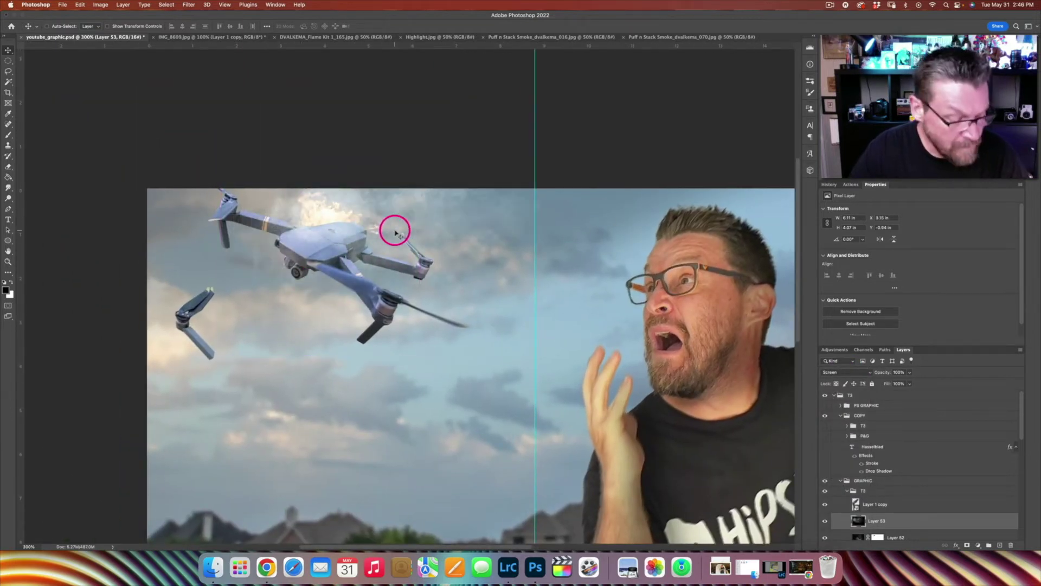
{"action": "key", "text": "super+t"}
{"action": "left_click_drag", "start_coordinate": [553, 147], "coordinate": [486, 164]}
{"action": "left_click_drag", "start_coordinate": [432, 258], "coordinate": [474, 266]}
{"action": "key", "text": "Return"}
Move the smoke layer beneath the flame layer, directly above Group 3, and shift the smoke slightly to the right
{"action": "scroll", "coordinate": [900, 504], "scroll_direction": "down", "scroll_amount": 5}
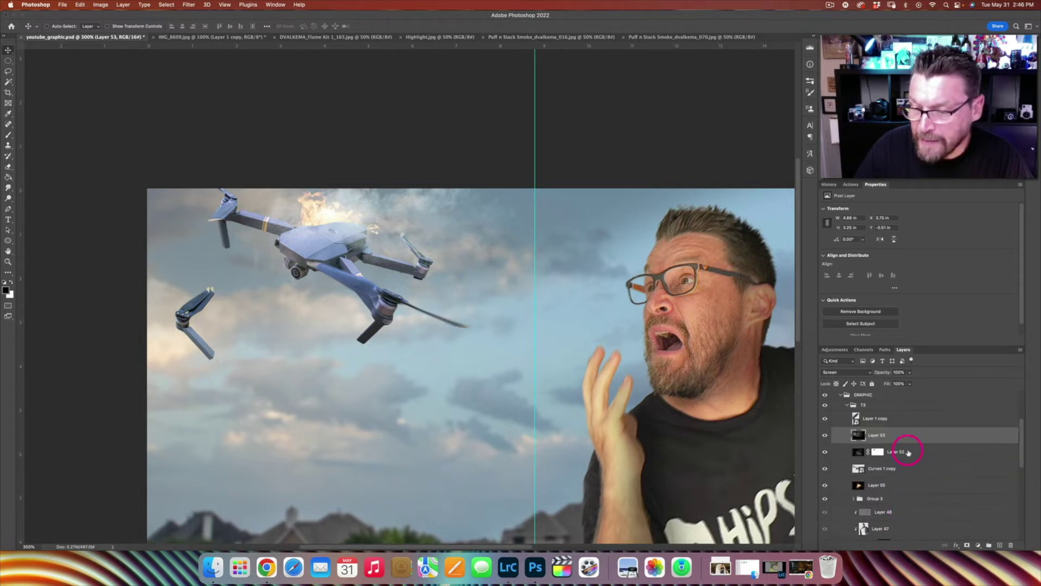
{"action": "left_click_drag", "start_coordinate": [907, 444], "coordinate": [897, 488]}
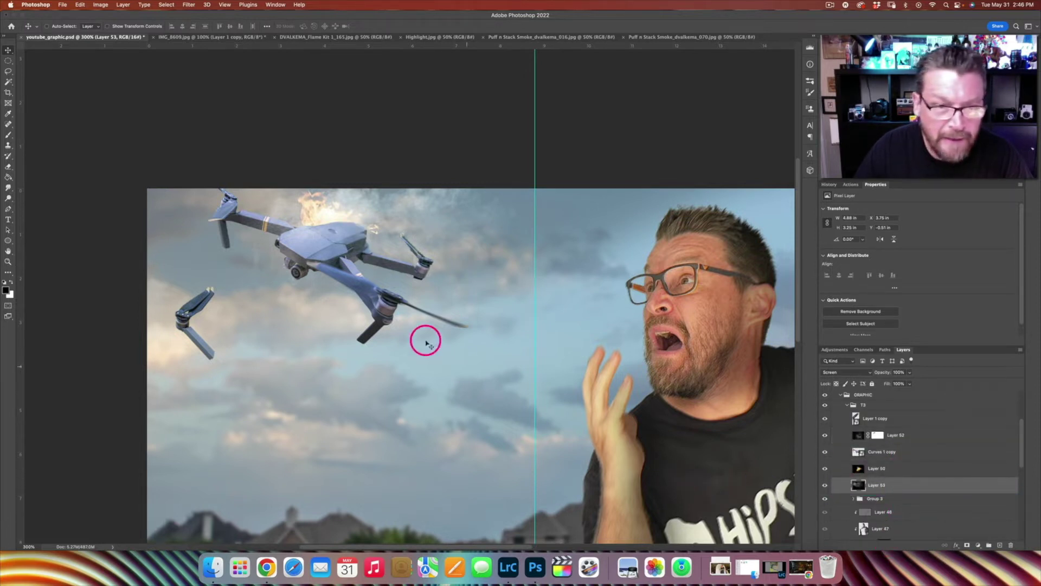
{"action": "mouse_move", "coordinate": [358, 250]}
{"action": "left_mouse_down"}
{"action": "mouse_move", "coordinate": [391, 239]}
{"action": "mouse_move", "coordinate": [372, 250]}
{"action": "left_mouse_up"}
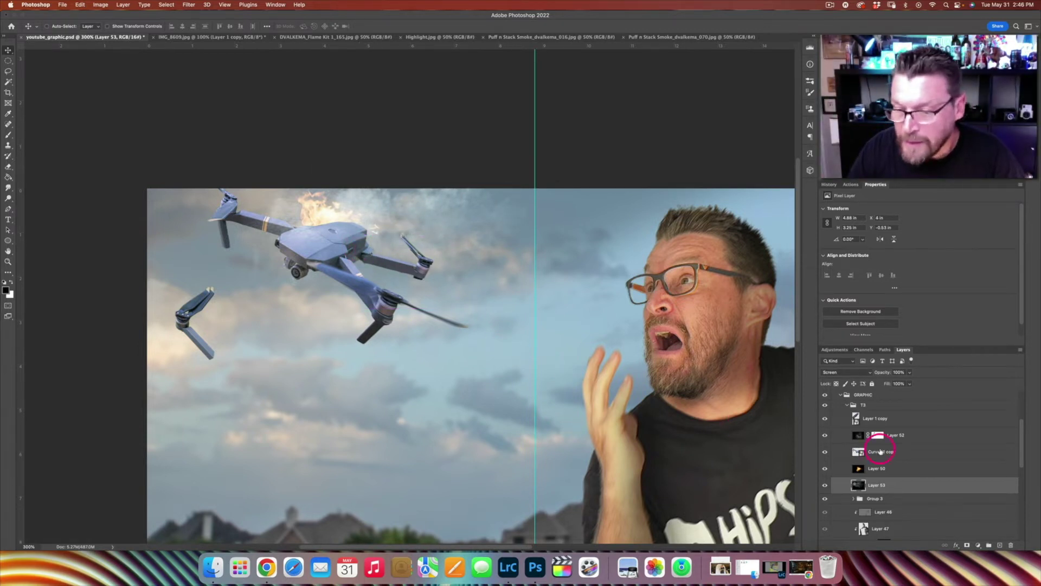
Select the broken drone arm's layer, Layer 1 copy, and close the Puff n Stack Smoke_dvalkema_016.jpg image
{"action": "scroll", "coordinate": [929, 467], "scroll_direction": "up", "scroll_amount": 3}
{"action": "left_click", "coordinate": [894, 477]}
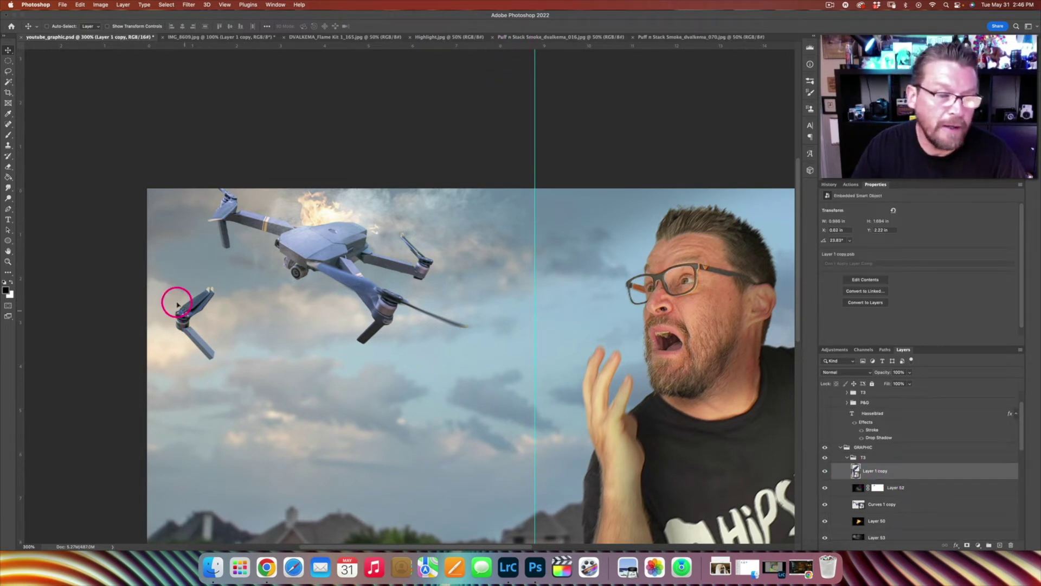
{"action": "left_click", "coordinate": [537, 37]}
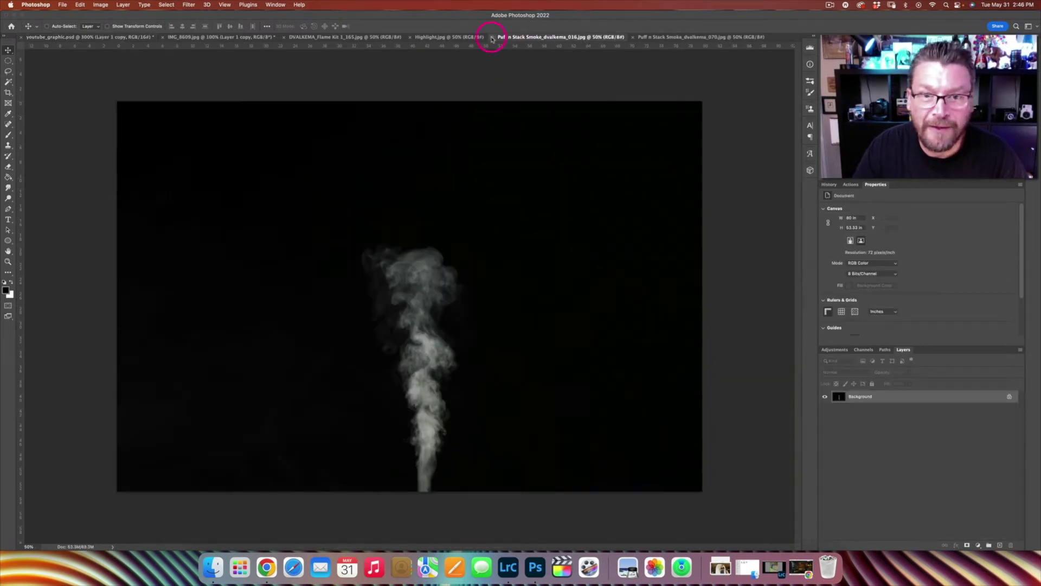
{"action": "left_click", "coordinate": [491, 37]}
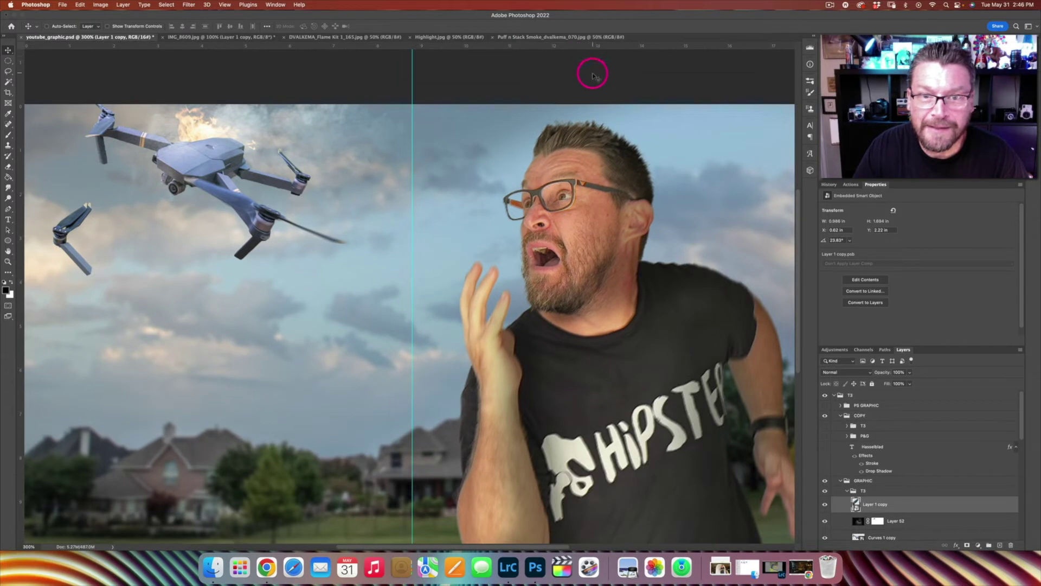
Copy the flame from DVALKEMA_Flame Kit 1_165.jpg and paste it into youtube_graphic.psd as a layer above the broken drone arm
{"action": "left_click", "coordinate": [300, 38]}
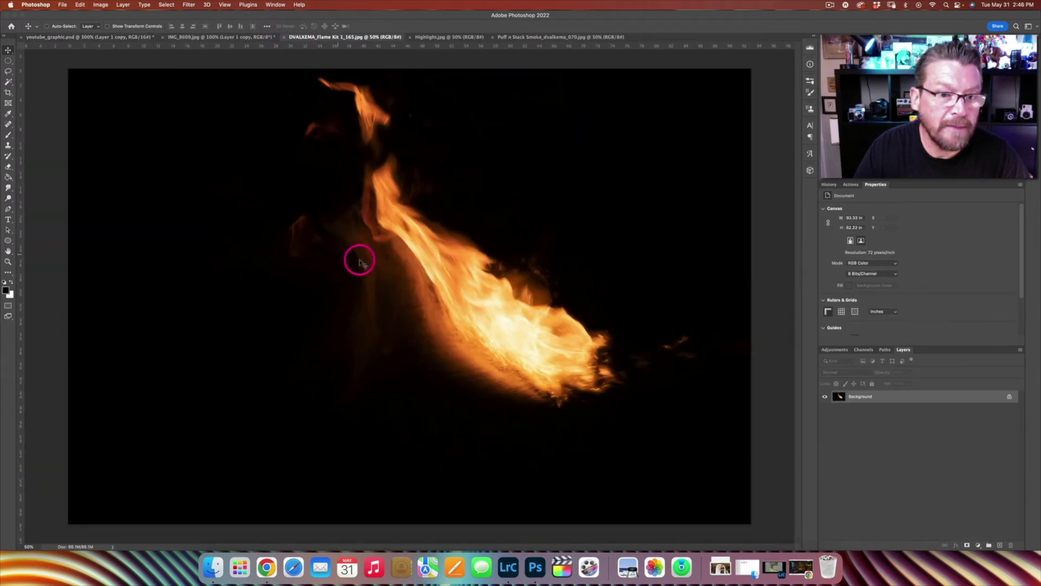
{"action": "left_click", "coordinate": [139, 39]}
{"action": "key", "text": "super+v"}
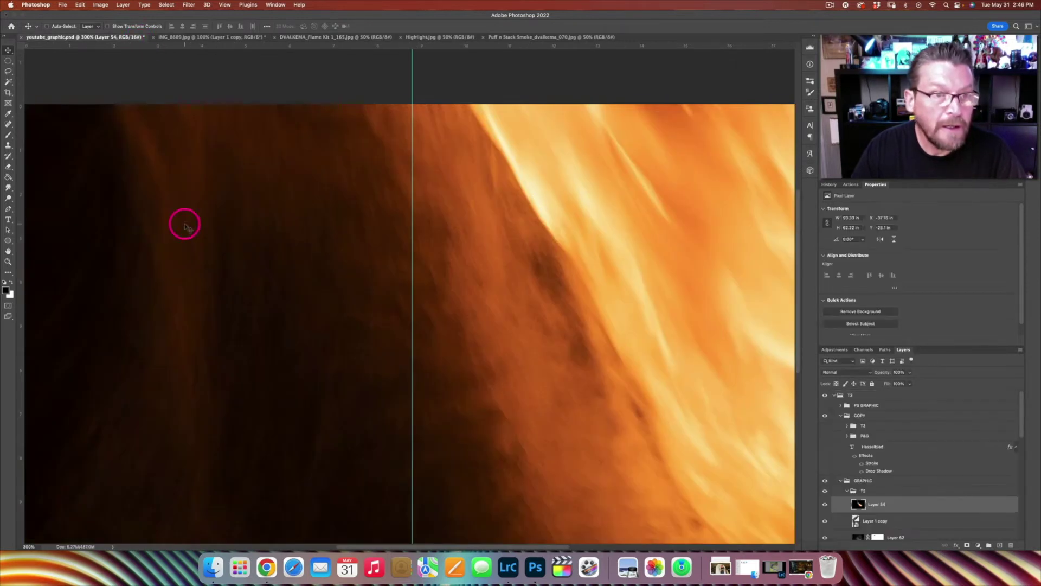
Scale the pasted flame to 10%, shrink it further to about 1.9 × 1.3 in, and place it over the broken drone arm
{"action": "key", "text": "super+t"}
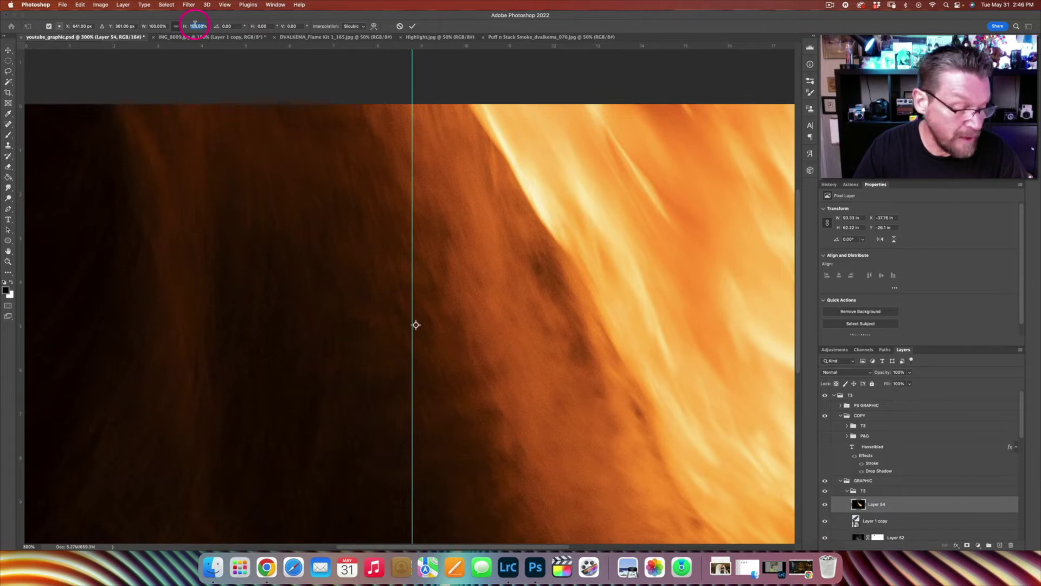
{"action": "type", "text": "10"}
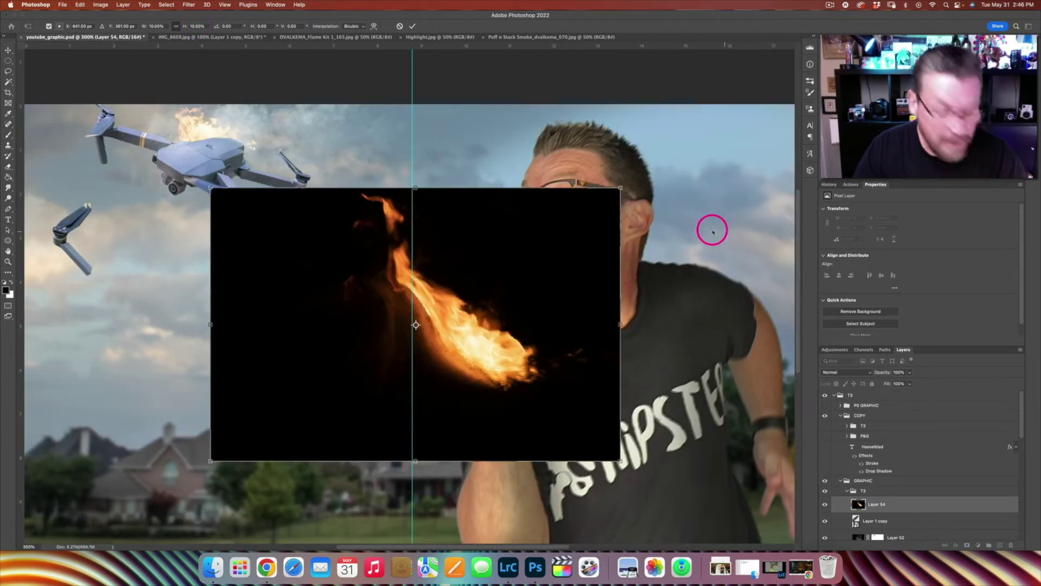
{"action": "left_click_drag", "start_coordinate": [619, 188], "coordinate": [113, 253]}
{"action": "key", "text": "Return"}
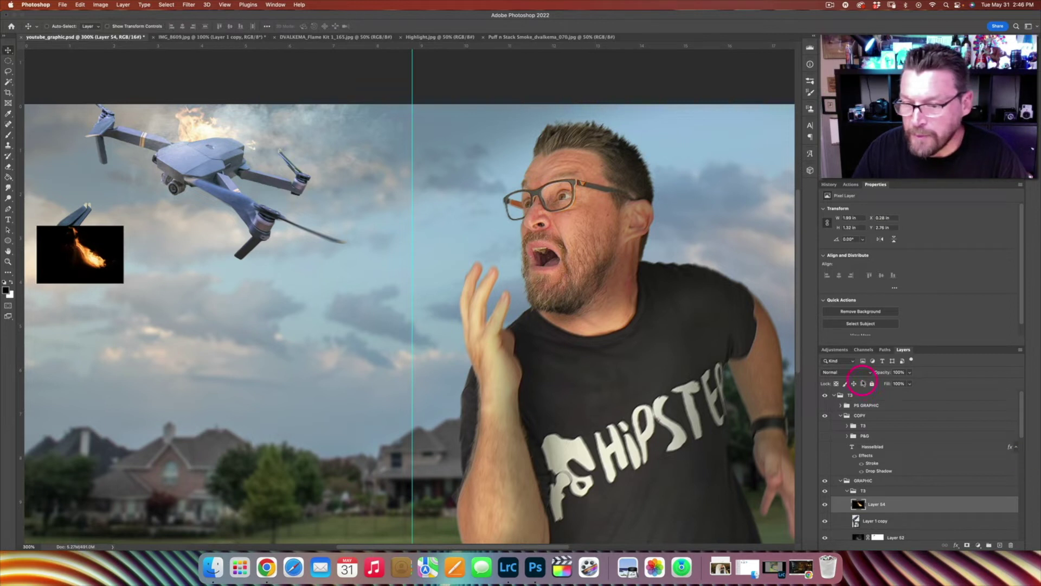
Set the small flame layer's blend mode to Screen and rotate it clockwise so it burns up from the arm's broken end
{"action": "left_click", "coordinate": [845, 372]}
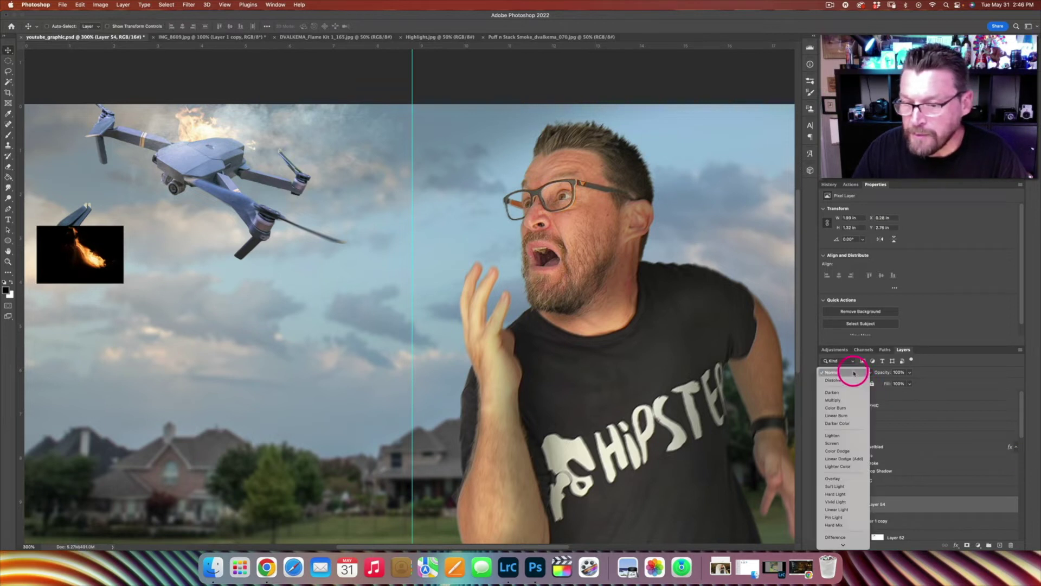
{"action": "left_click", "coordinate": [844, 443]}
{"action": "key", "text": "super+t"}
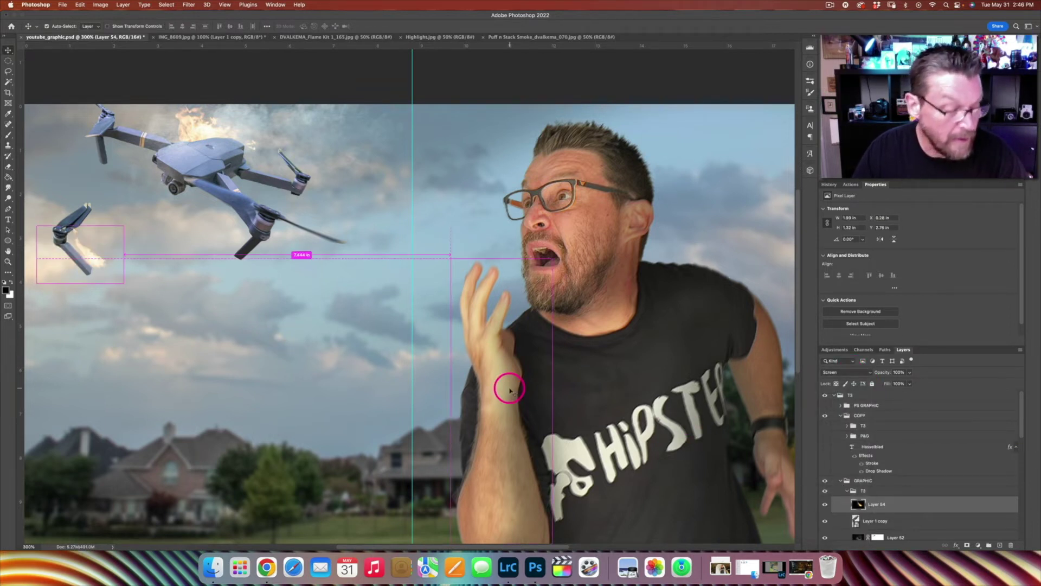
{"action": "left_click_drag", "start_coordinate": [134, 214], "coordinate": [101, 264]}
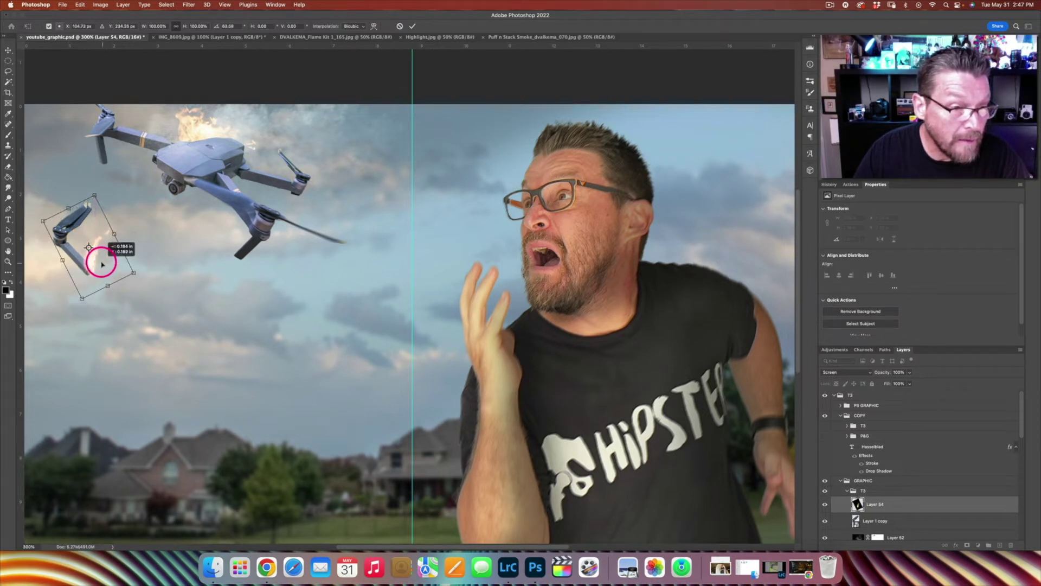
{"action": "key", "text": "Return"}
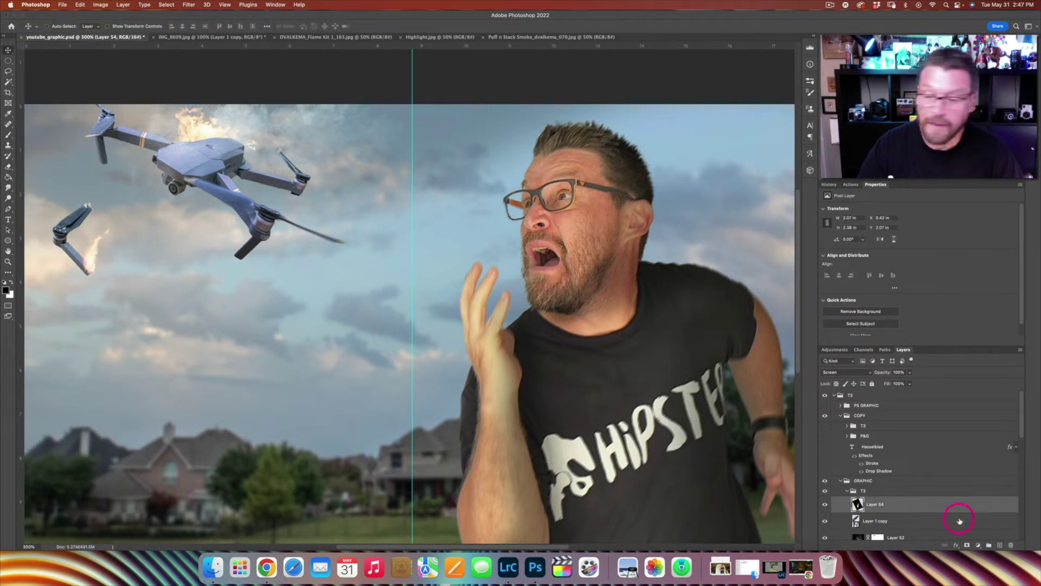
{"action": "left_click_drag", "start_coordinate": [121, 247], "coordinate": [124, 253]}
Copy the smoke from Puff n Stack Smoke_dvalkema_021.jpg and paste it as a new top layer in youtube_graphic.psd
{"action": "left_click", "coordinate": [503, 38]}
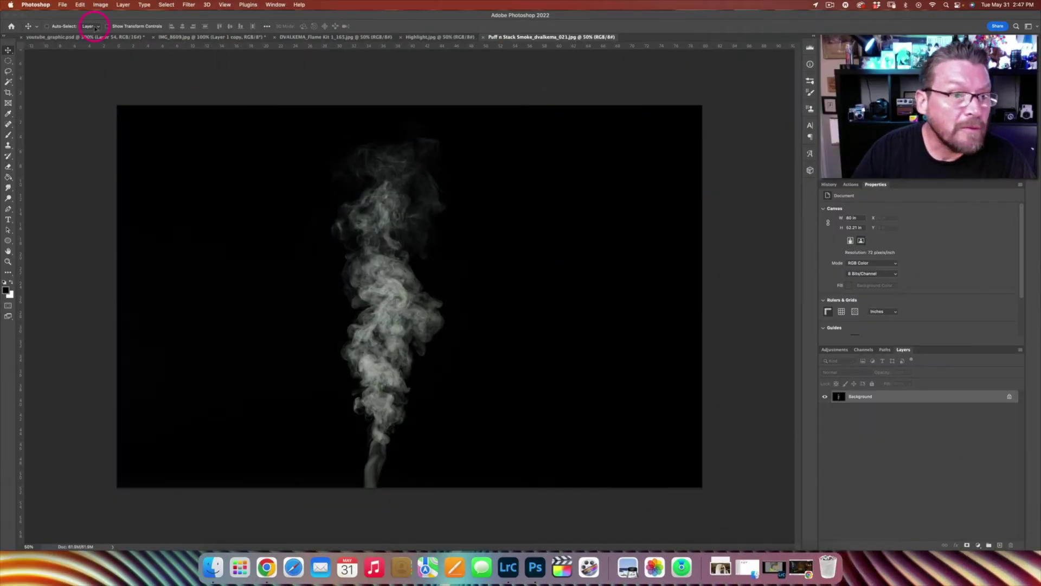
{"action": "left_click", "coordinate": [94, 38]}
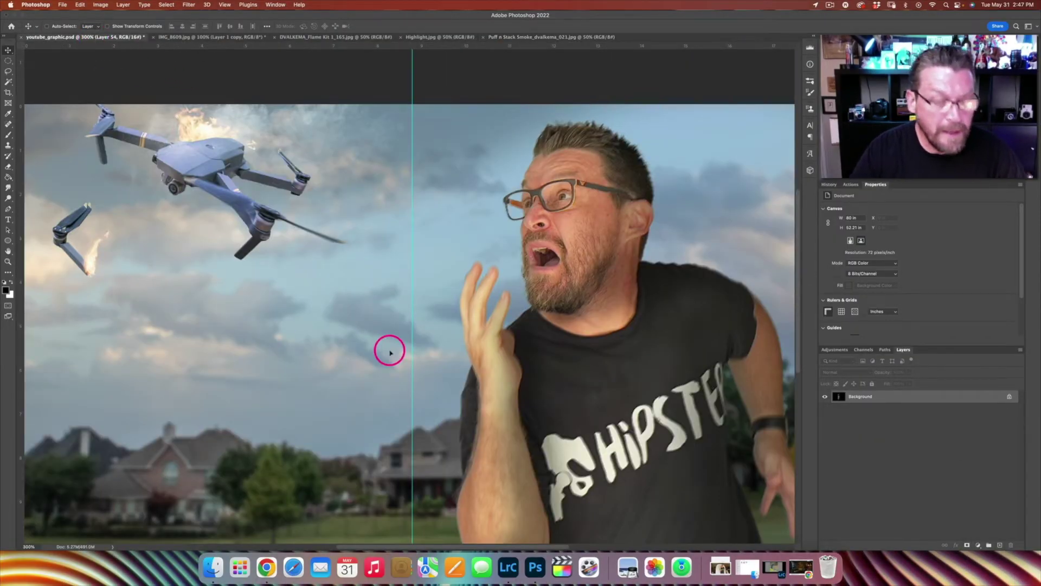
{"action": "key", "text": "cmd+v"}
Scale the pasted smoke to 10%, shrink it further, and tilt it to the right over the broken arm's flame
{"action": "key", "text": "cmd+t"}
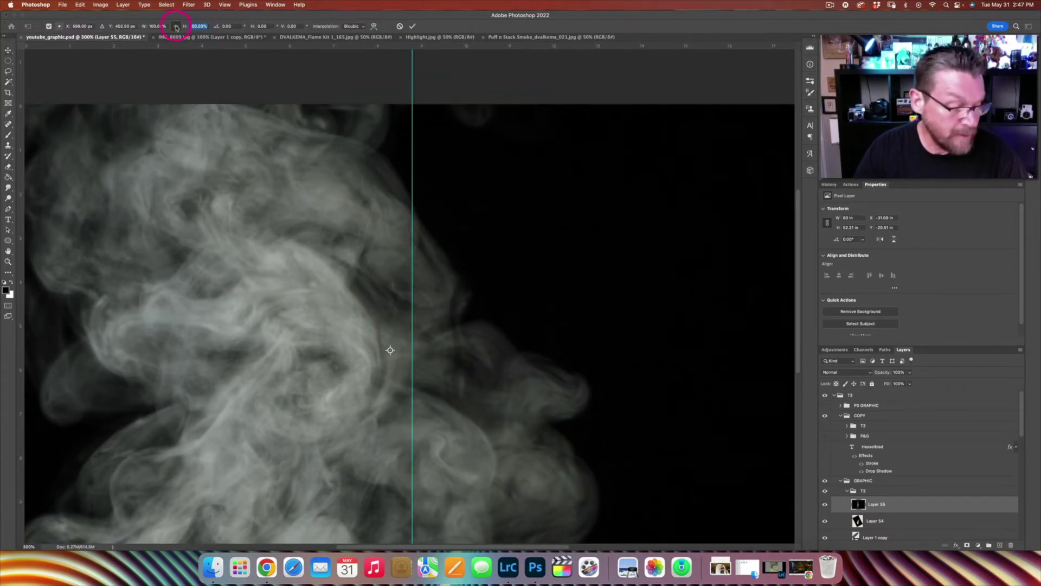
{"action": "type", "text": "30"}
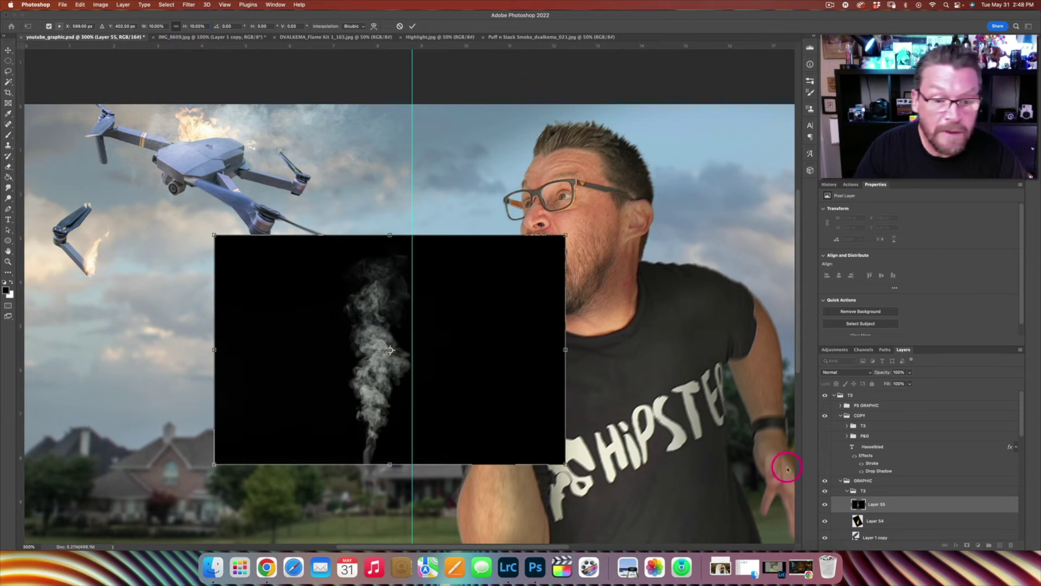
{"action": "left_click_drag", "start_coordinate": [565, 235], "coordinate": [483, 289]}
{"action": "left_click_drag", "start_coordinate": [354, 322], "coordinate": [76, 188]}
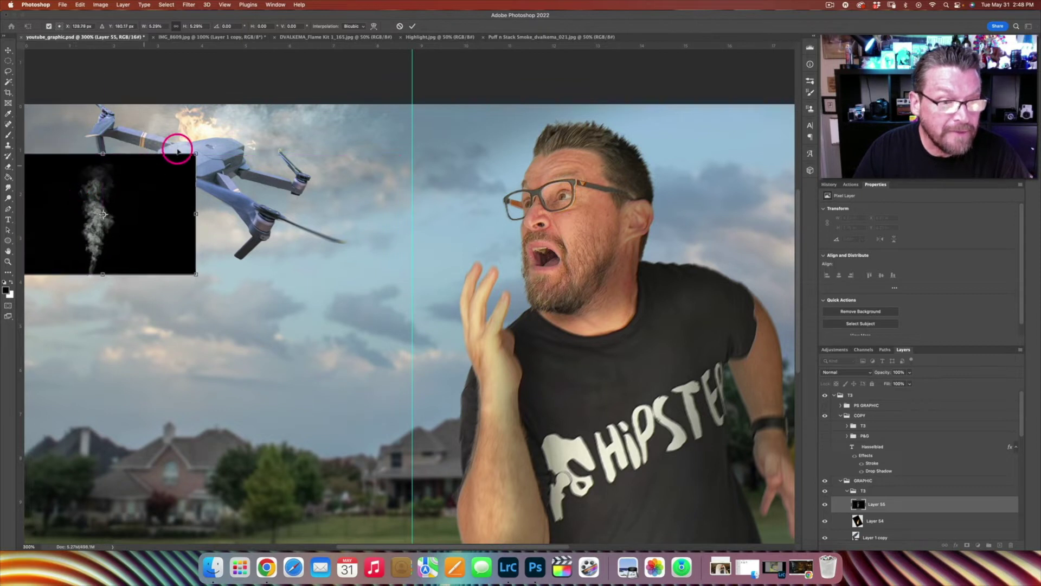
{"action": "left_click_drag", "start_coordinate": [204, 144], "coordinate": [230, 173]}
{"action": "key", "text": "Return"}
{"action": "left_click_drag", "start_coordinate": [128, 205], "coordinate": [144, 211]}
Set the smoke layer's blend mode to Screen and reduce it to about 3.1 × 2.44 in, rising from the arm's flame
{"action": "left_click", "coordinate": [871, 374]}
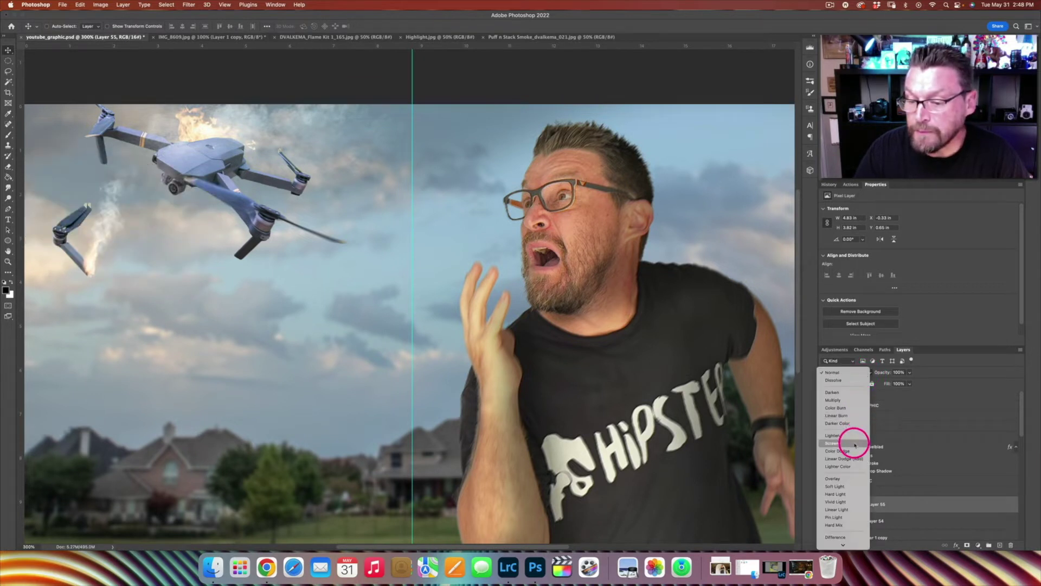
{"action": "left_click", "coordinate": [855, 437]}
{"action": "key", "text": "super+t"}
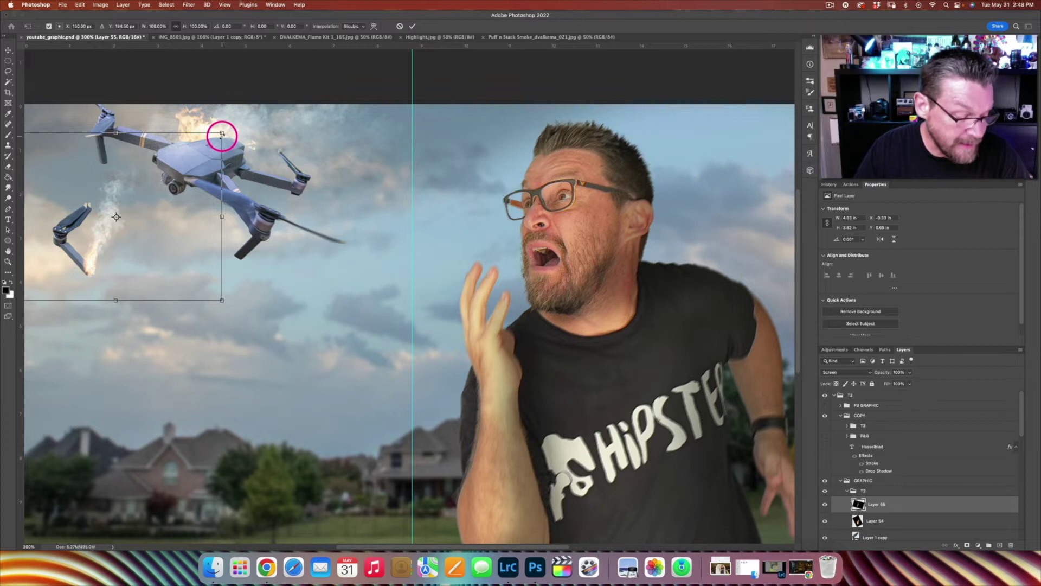
{"action": "left_click_drag", "start_coordinate": [116, 217], "coordinate": [90, 272]}
{"action": "left_click_drag", "start_coordinate": [222, 133], "coordinate": [174, 181]}
{"action": "key", "text": "Return"}
{"action": "scroll", "coordinate": [129, 248], "scroll_direction": "up", "scroll_amount": 1}
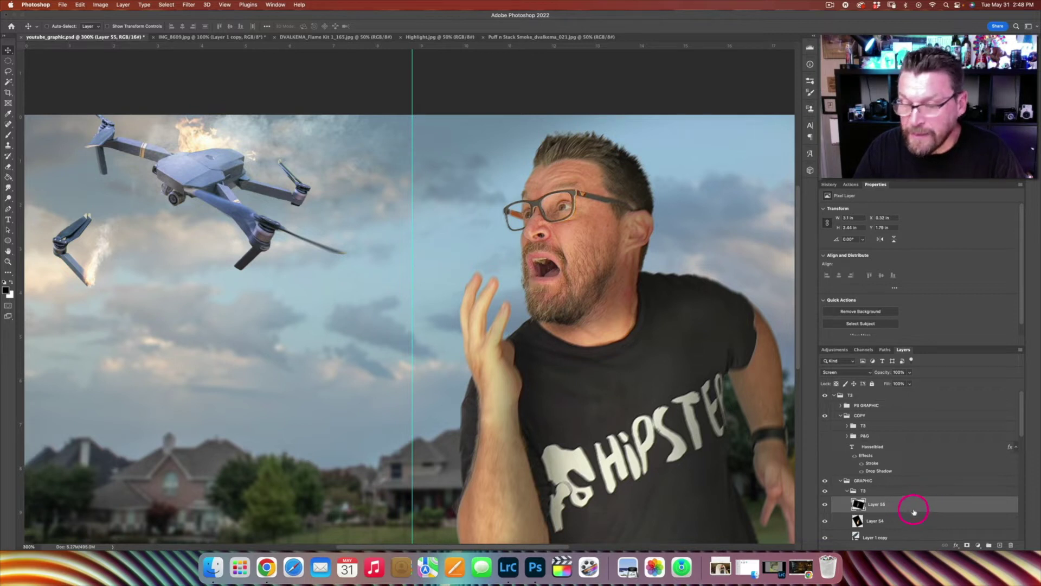
Soften the arm's smoke layer with a slight Gaussian Blur and move it beneath the small flame layer
{"action": "left_click", "coordinate": [245, 4]}
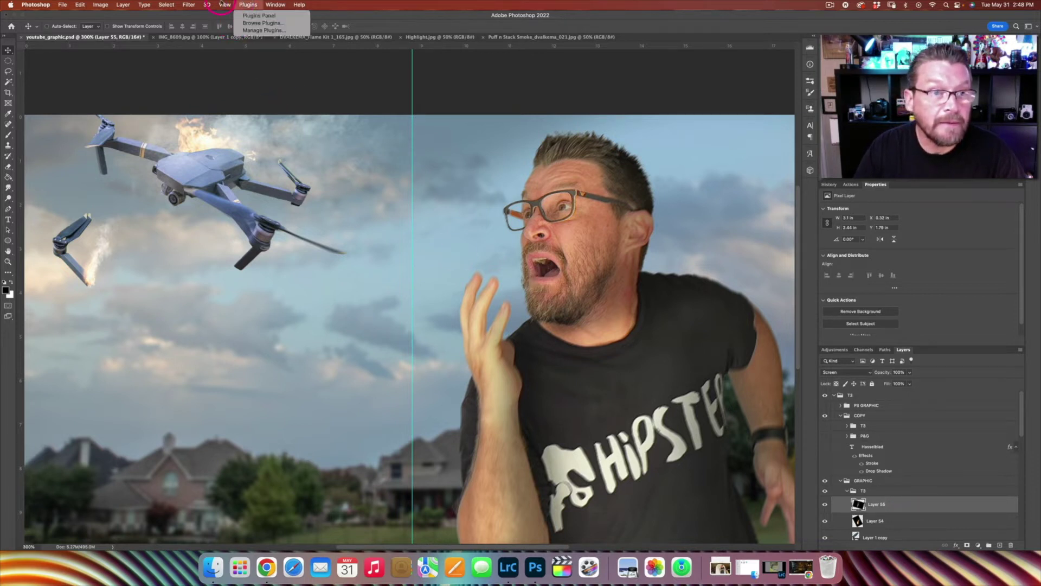
{"action": "mouse_move", "coordinate": [188, 4]}
{"action": "mouse_move", "coordinate": [293, 109]}
{"action": "left_click", "coordinate": [318, 139]}
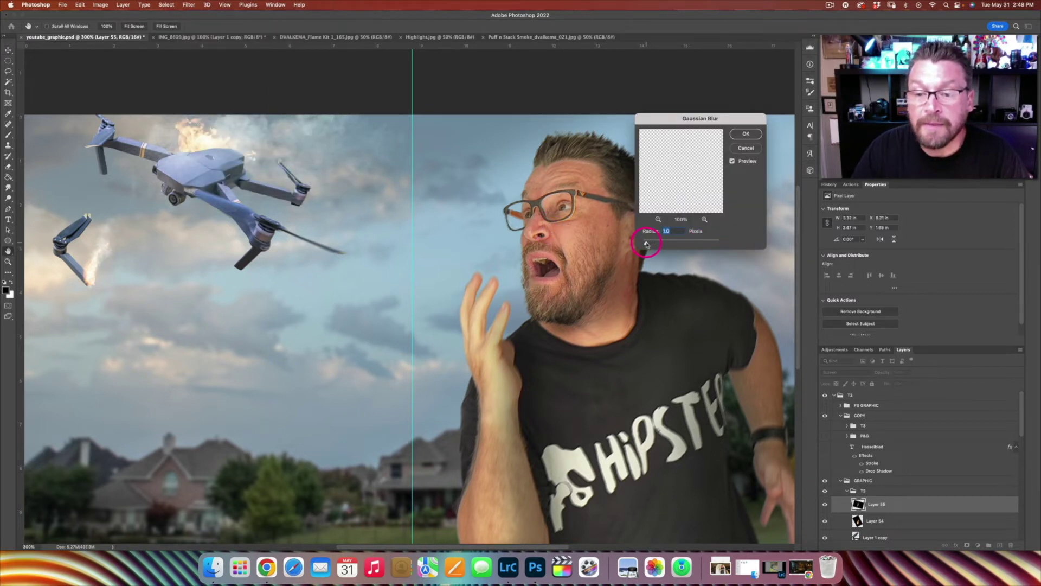
{"action": "left_click", "coordinate": [744, 137]}
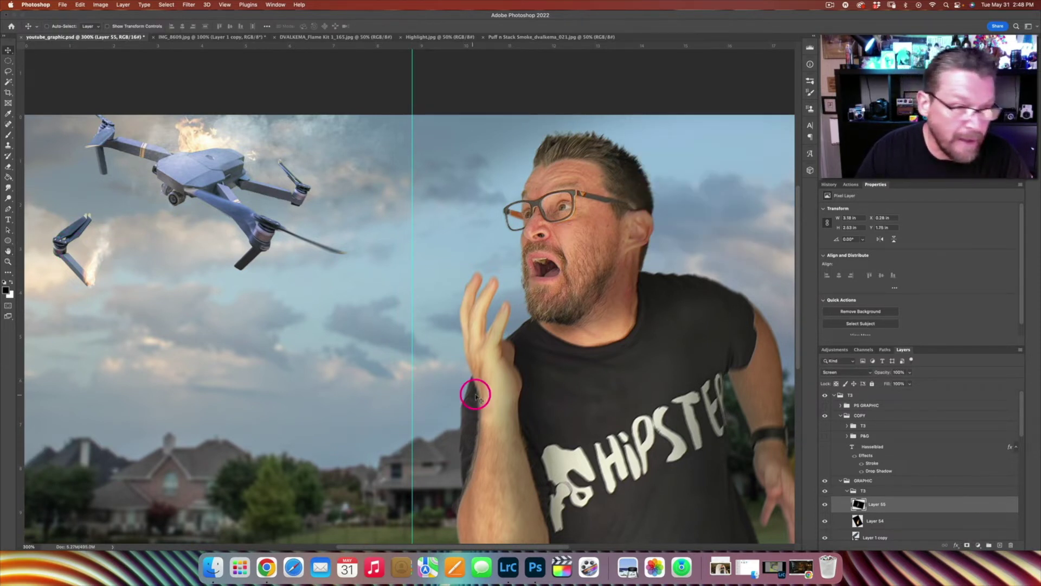
{"action": "left_click_drag", "start_coordinate": [887, 508], "coordinate": [888, 528]}
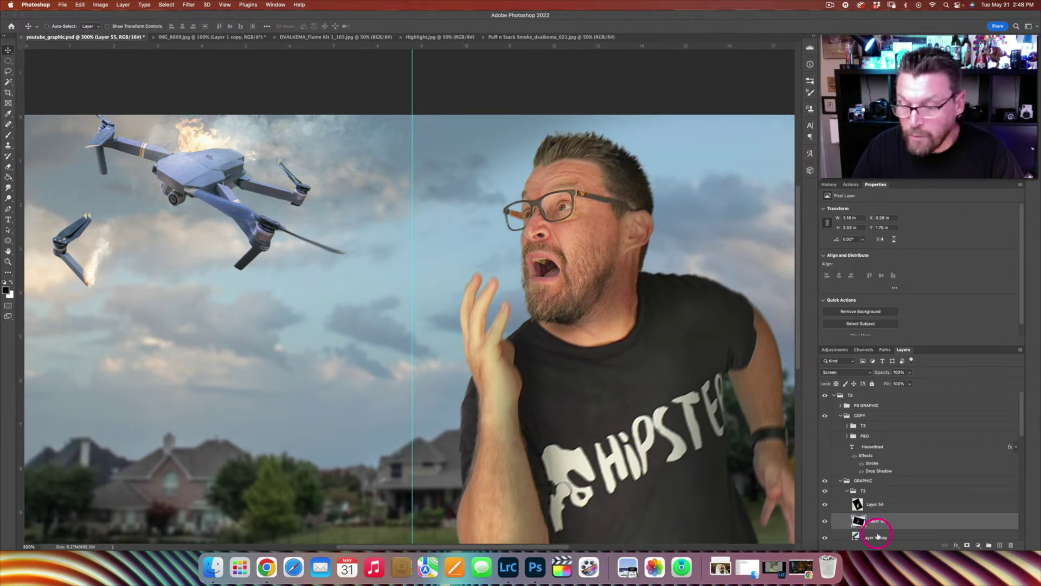
Create a new layer directly above the broken arm's layer, Layer 1 copy, and clip it to the arm
{"action": "scroll", "coordinate": [878, 535], "scroll_direction": "down", "scroll_amount": 2}
{"action": "left_click", "coordinate": [879, 511]}
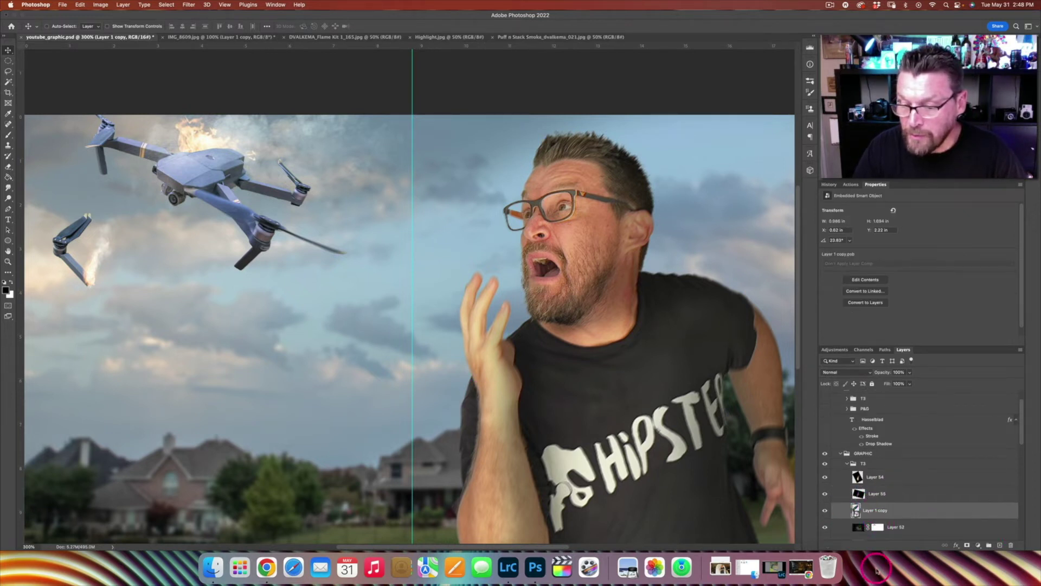
{"action": "left_click", "coordinate": [999, 546]}
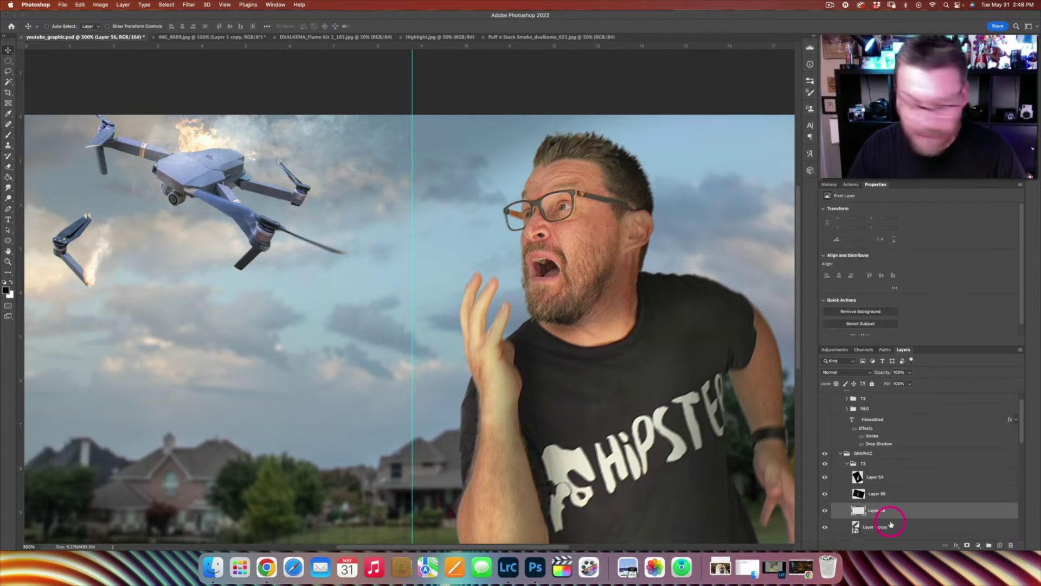
{"action": "left_click", "coordinate": [893, 517], "text": "alt"}
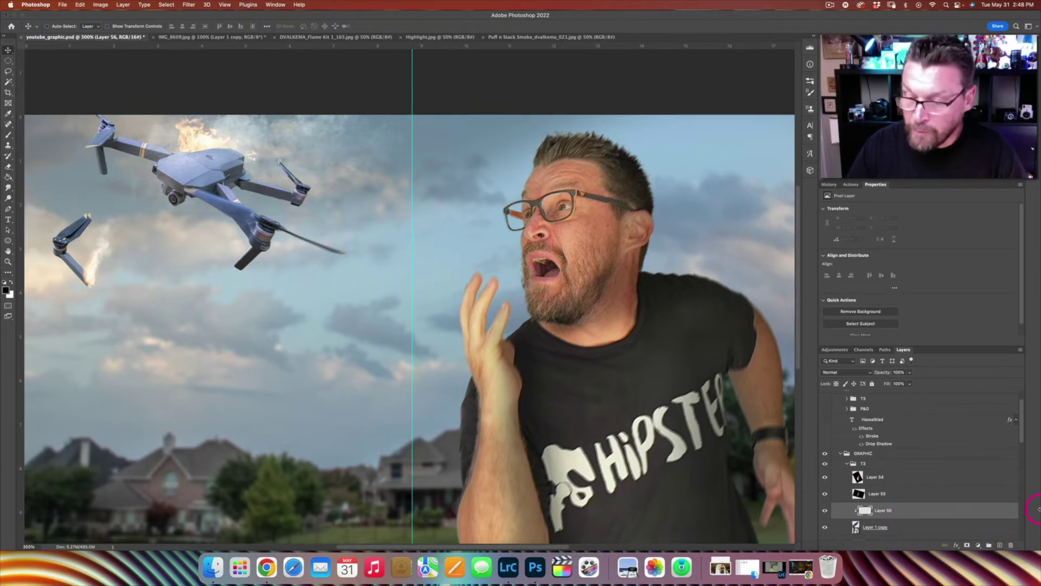
Brush black at 100% opacity over the arm's broken end to char it, and lower that layer's opacity to about 83%
{"action": "key", "text": "b"}
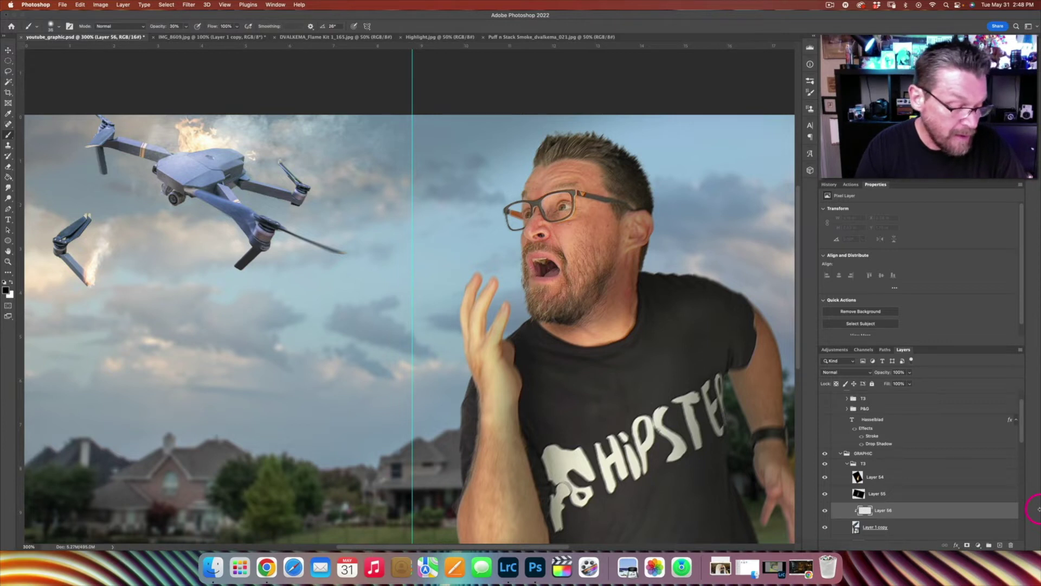
{"action": "scroll", "coordinate": [76, 271], "scroll_direction": "up", "scroll_amount": 3}
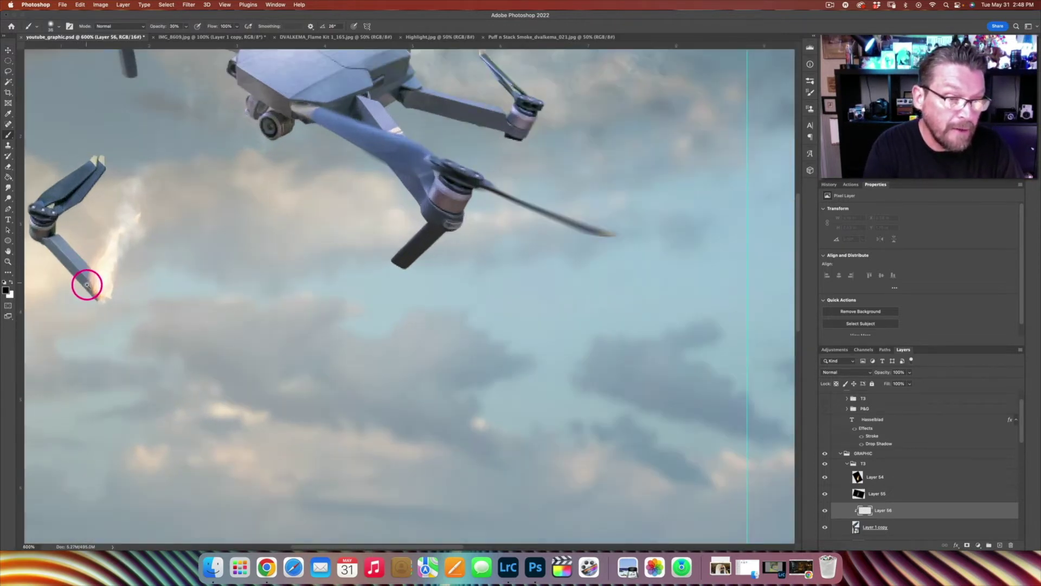
{"action": "scroll", "coordinate": [86, 285], "scroll_direction": "up", "scroll_amount": 1}
{"action": "mouse_move", "coordinate": [88, 290]}
{"action": "left_mouse_down"}
{"action": "mouse_move", "coordinate": [534, 249]}
{"action": "mouse_move", "coordinate": [483, 251]}
{"action": "left_mouse_up"}
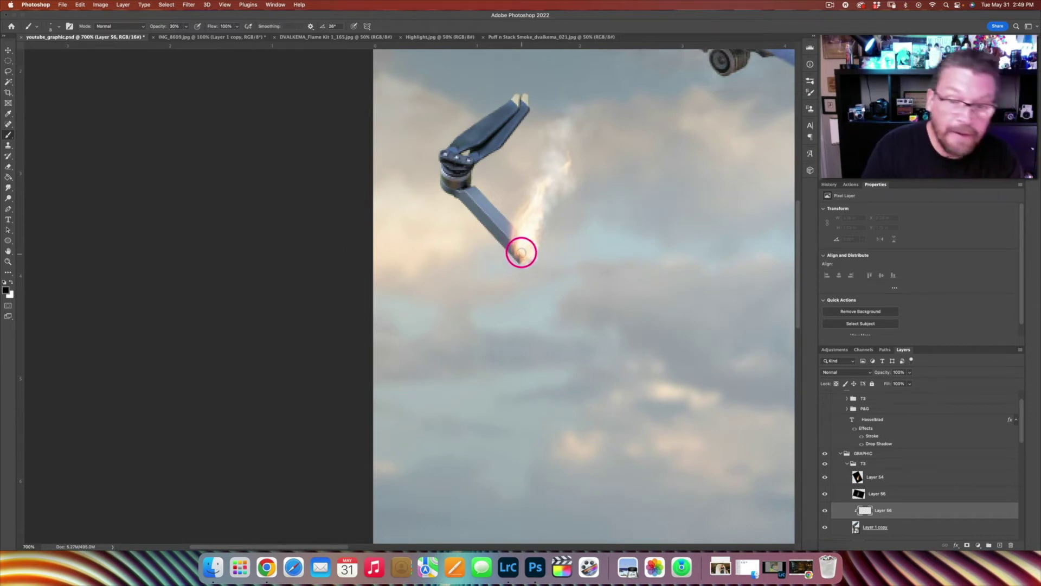
{"action": "key", "text": "BackSpace"}
{"action": "key", "text": "super+z"}
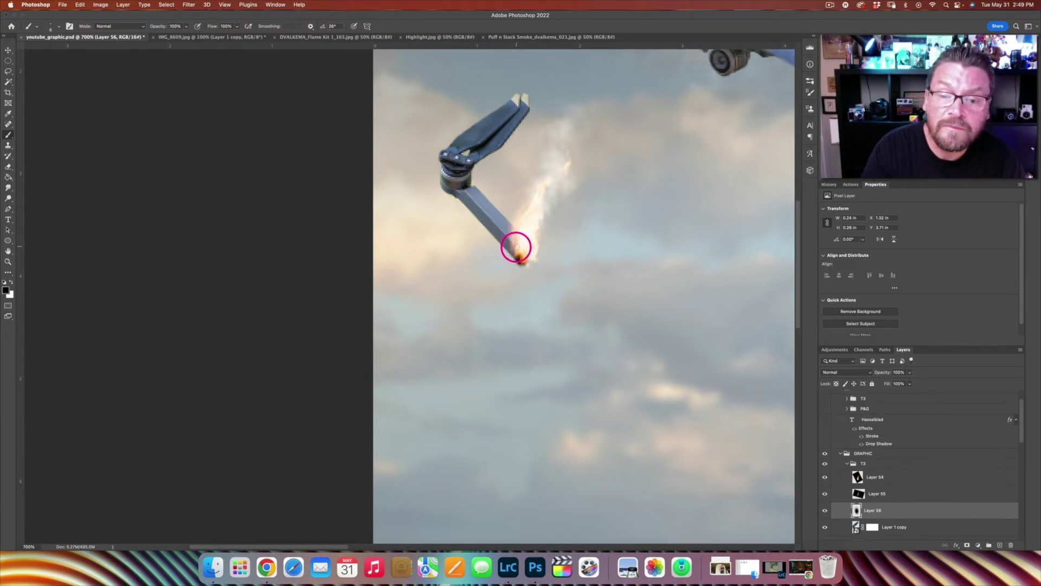
{"action": "mouse_move", "coordinate": [521, 237]}
{"action": "left_mouse_down"}
{"action": "mouse_move", "coordinate": [518, 252]}
{"action": "mouse_move", "coordinate": [521, 230]}
{"action": "left_mouse_up"}
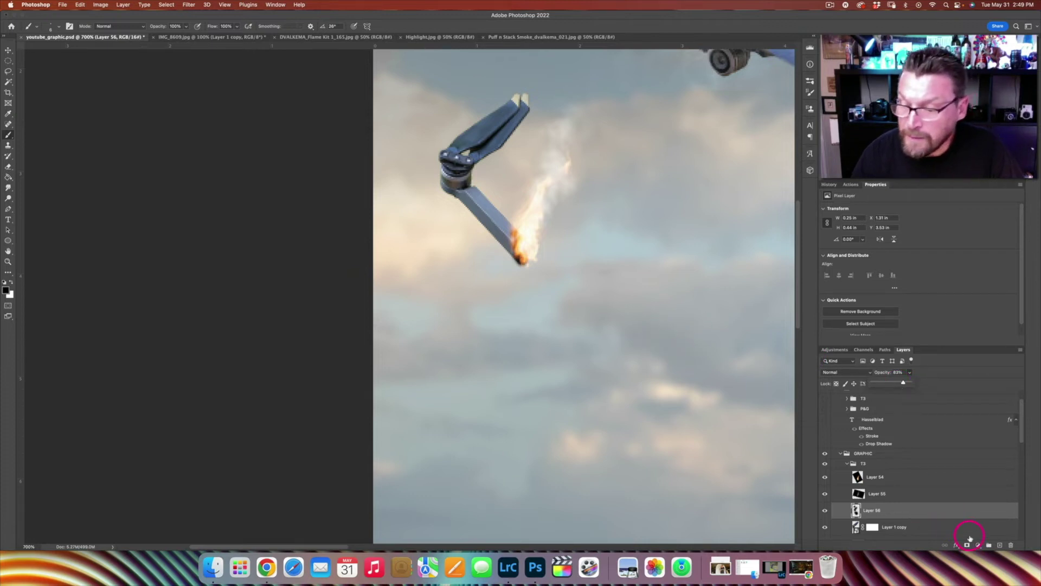
Add another layer, brush a soft black shadow along the arm's lower edge, and clip both paint layers to Layer 1 copy
{"action": "left_click", "coordinate": [999, 544]}
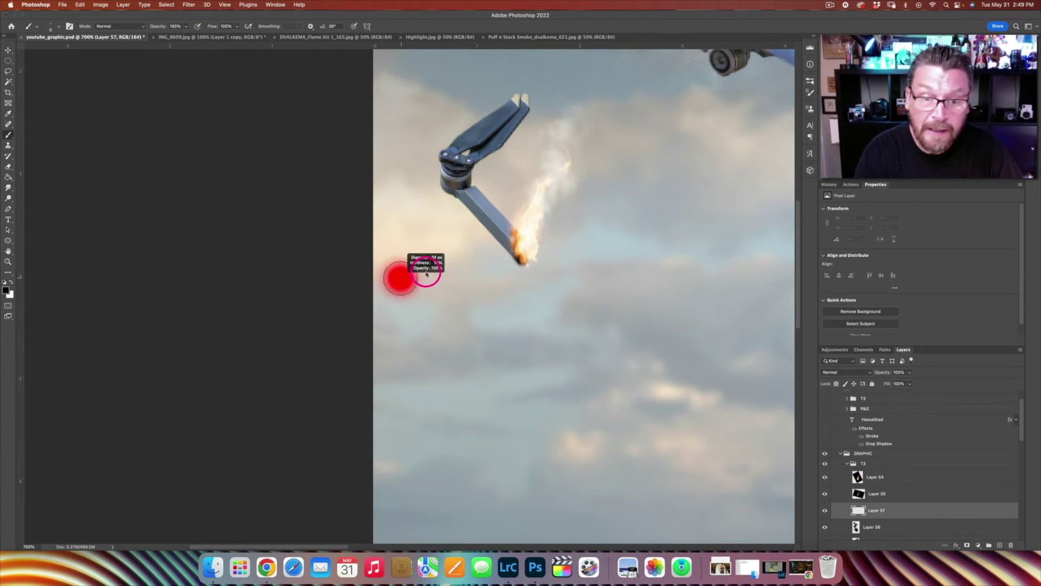
{"action": "left_click_drag", "start_coordinate": [448, 193], "coordinate": [509, 261]}
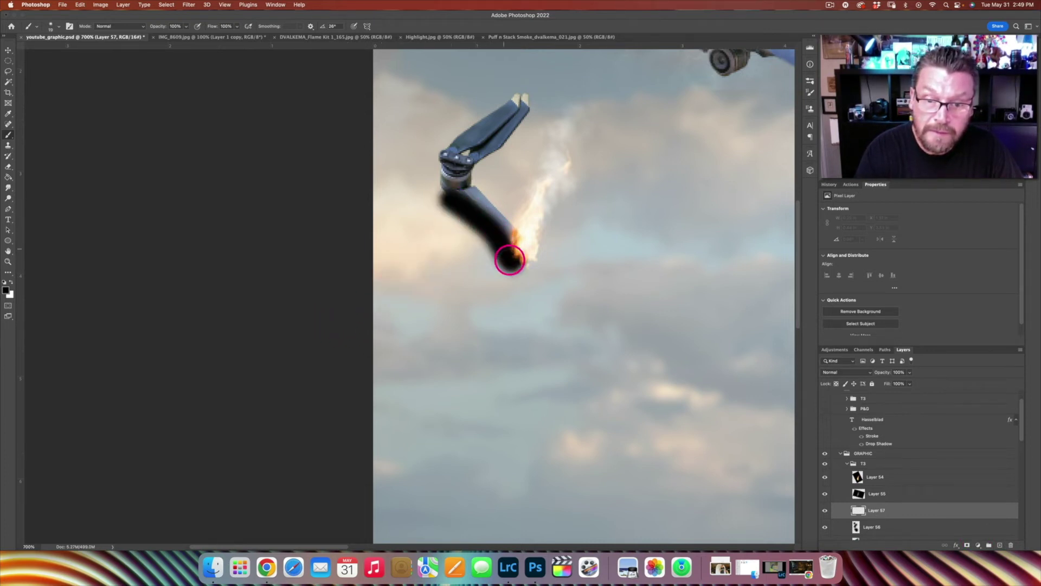
{"action": "left_click", "coordinate": [890, 516], "text": "alt"}
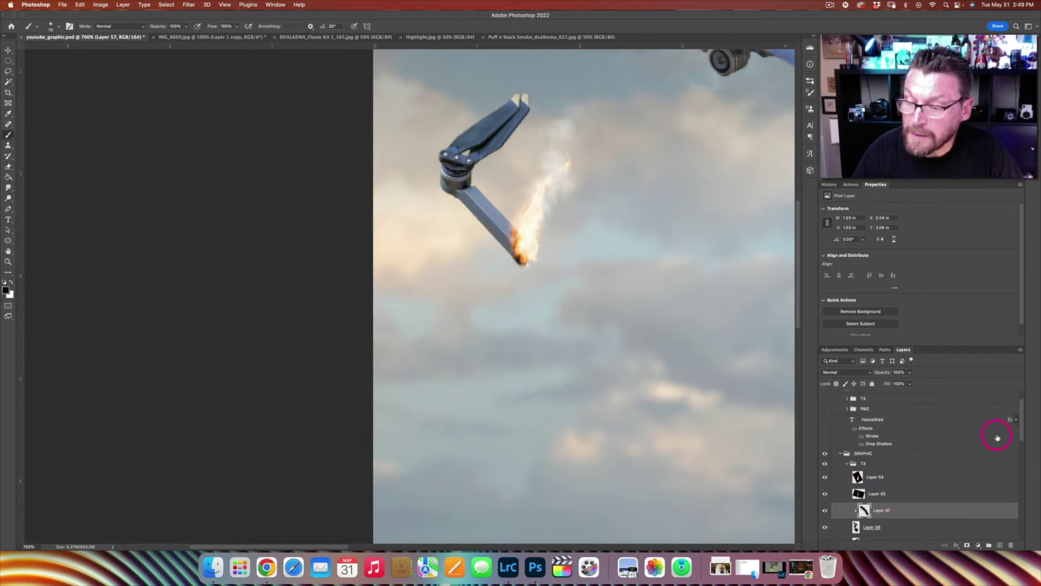
{"action": "scroll", "coordinate": [983, 460], "scroll_direction": "down", "scroll_amount": 3}
{"action": "left_click", "coordinate": [902, 479], "text": "alt"}
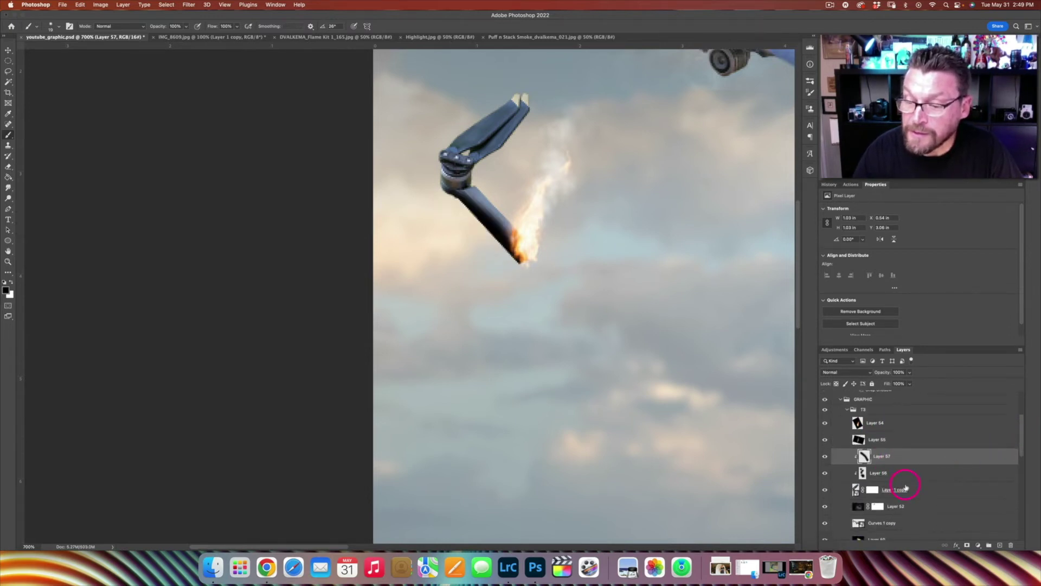
Extend the black shadow over the arm's motor joint and reduce the shadow layer's opacity to 36%
{"action": "left_click_drag", "start_coordinate": [438, 188], "coordinate": [443, 163]}
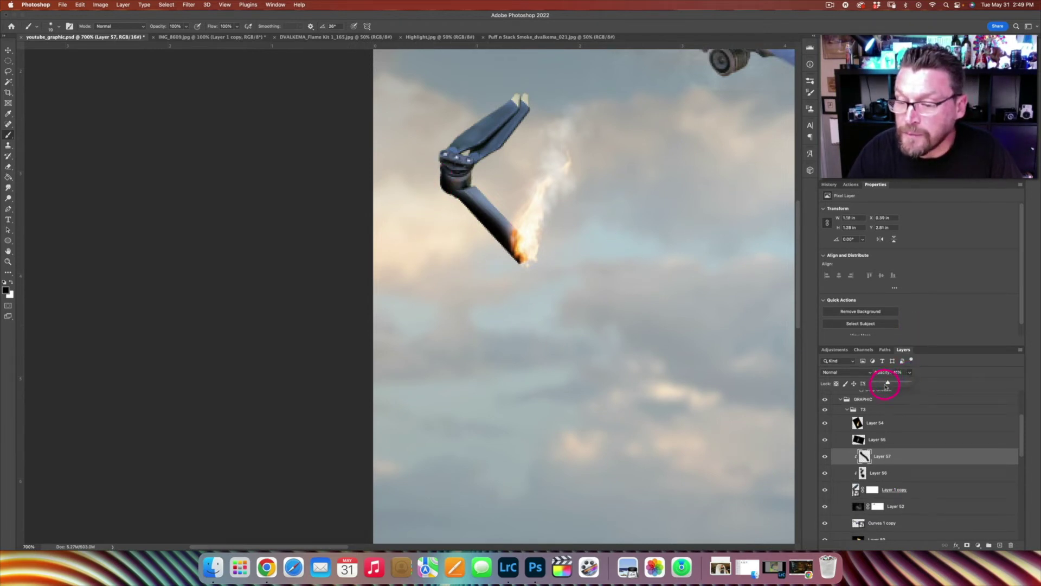
{"action": "left_click_drag", "start_coordinate": [888, 383], "coordinate": [886, 384]}
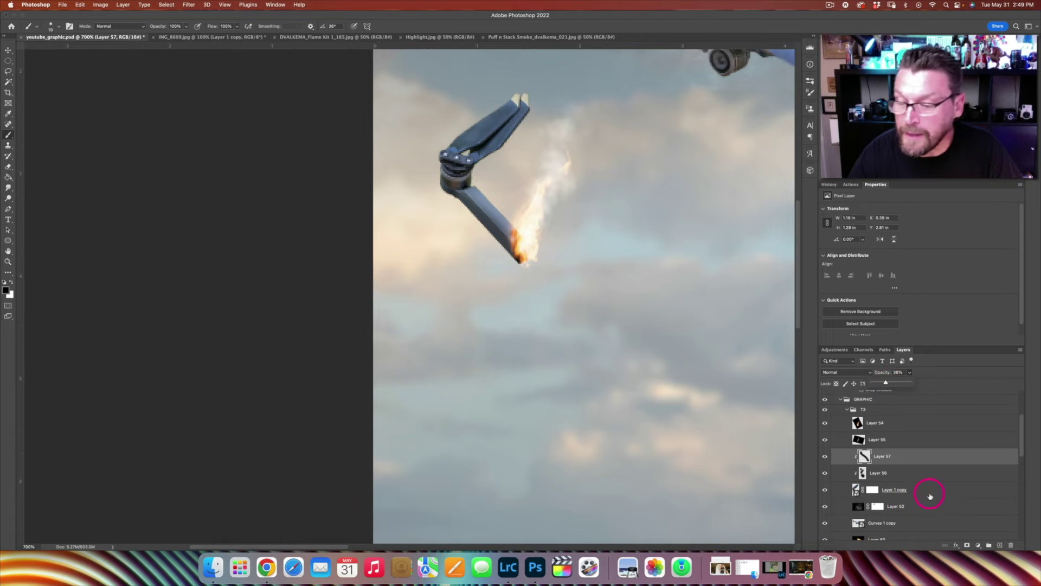
Add a new layer above the broken arm's shadow layer, set its blend mode to Color Dodge, and clip it to the arm
{"action": "left_click", "coordinate": [997, 544]}
{"action": "left_click", "coordinate": [843, 373]}
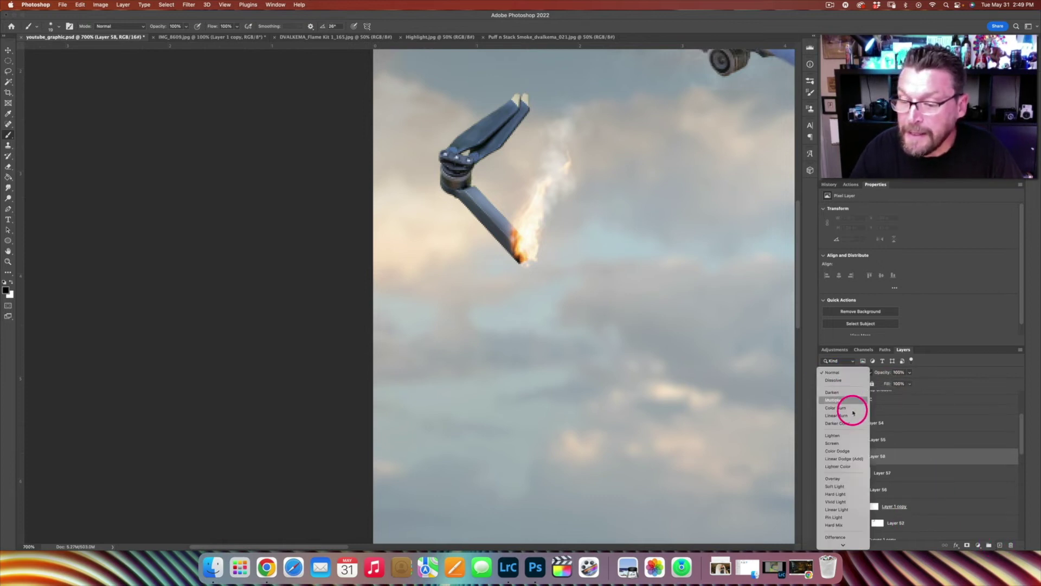
{"action": "left_click", "coordinate": [852, 452]}
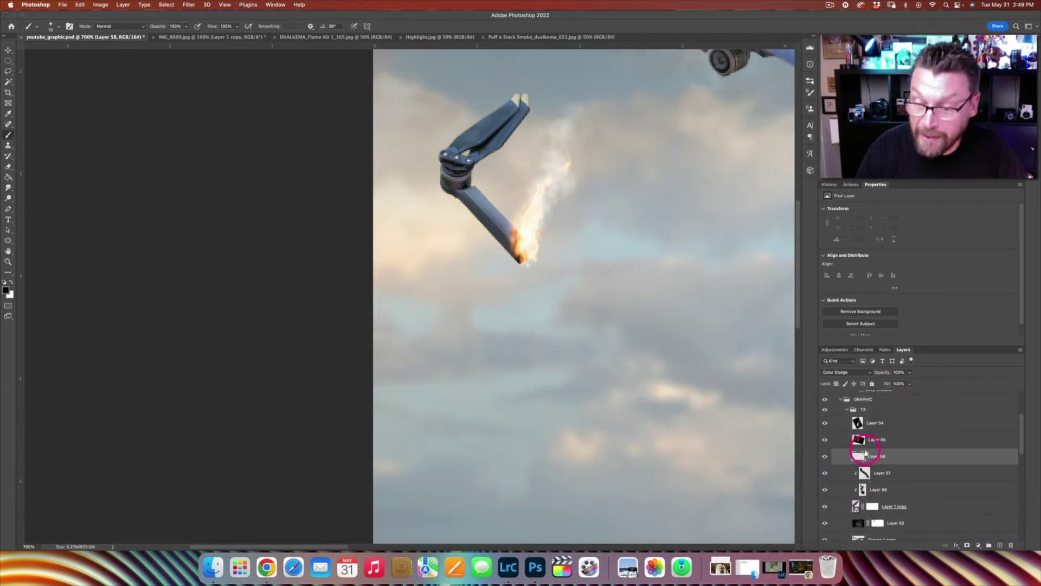
{"action": "left_click", "coordinate": [901, 465], "text": "alt"}
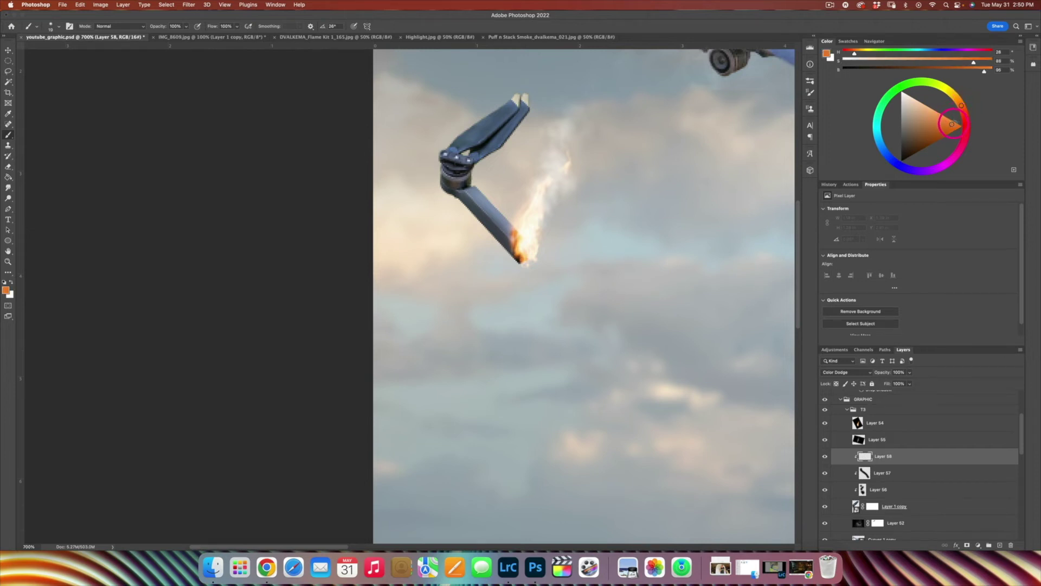
Brush a red glow on the arm, motor joint and propeller edge facing the flame, and lower the glow layer's opacity to 60%
{"action": "mouse_move", "coordinate": [515, 219]}
{"action": "left_mouse_down"}
{"action": "mouse_move", "coordinate": [505, 216]}
{"action": "mouse_move", "coordinate": [521, 195]}
{"action": "left_mouse_up"}
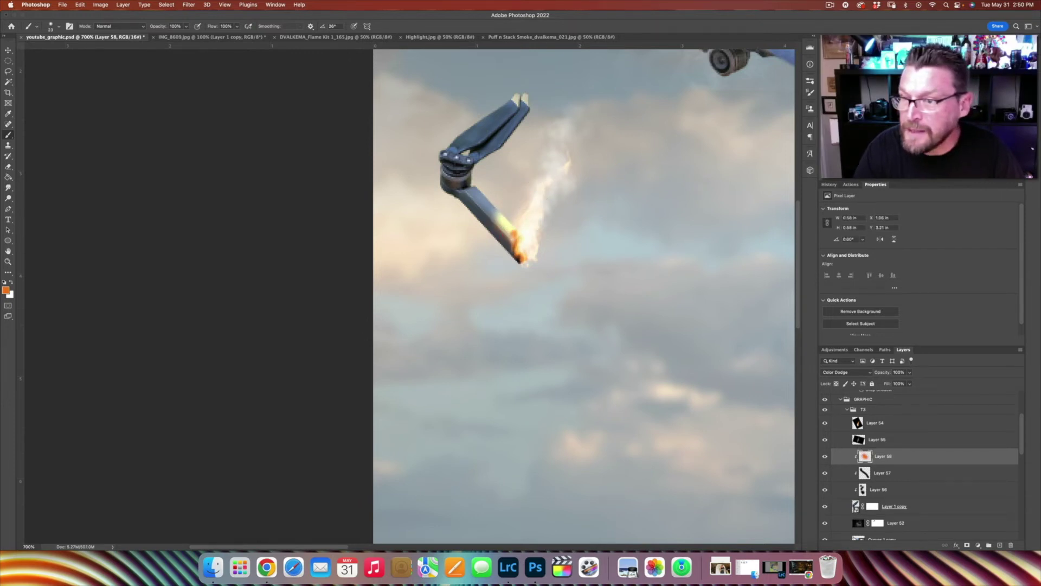
{"action": "left_click_drag", "start_coordinate": [515, 232], "coordinate": [495, 210]}
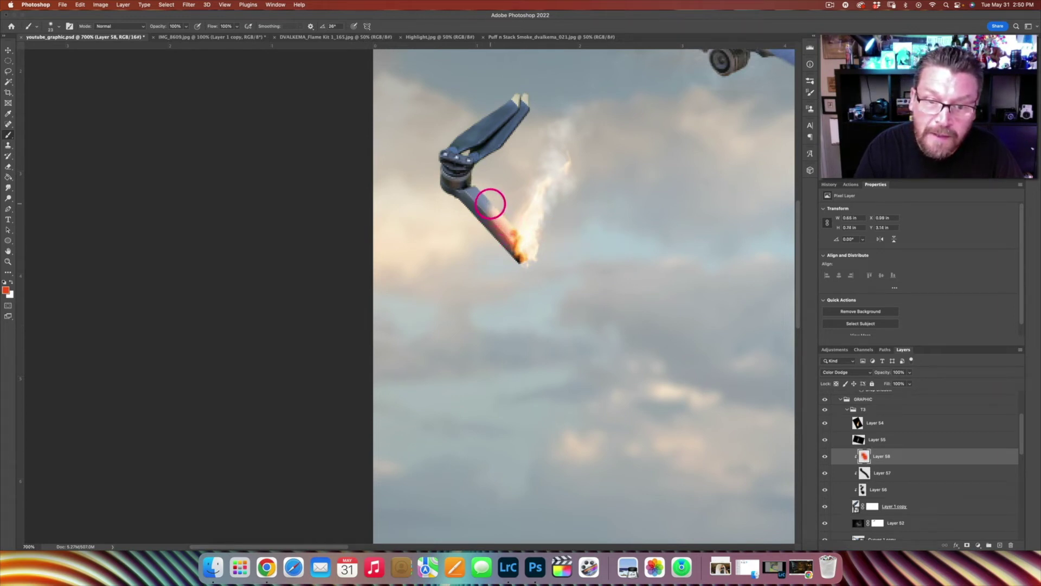
{"action": "mouse_move", "coordinate": [495, 154]}
{"action": "left_mouse_down"}
{"action": "mouse_move", "coordinate": [502, 159]}
{"action": "mouse_move", "coordinate": [537, 119]}
{"action": "mouse_move", "coordinate": [593, 83]}
{"action": "left_mouse_up"}
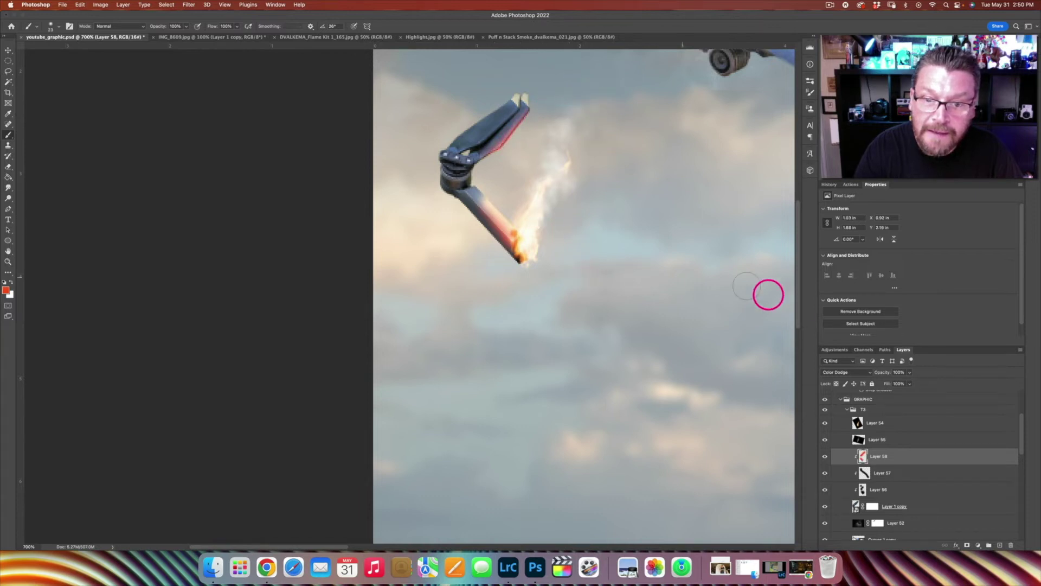
{"action": "left_click_drag", "start_coordinate": [902, 383], "coordinate": [898, 384]}
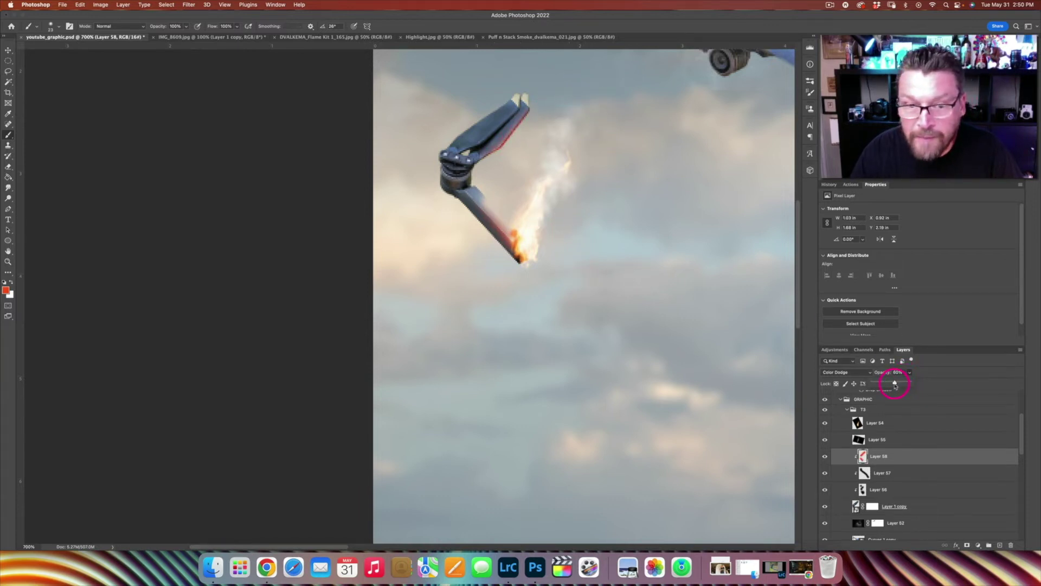
{"action": "left_click", "coordinate": [502, 197]}
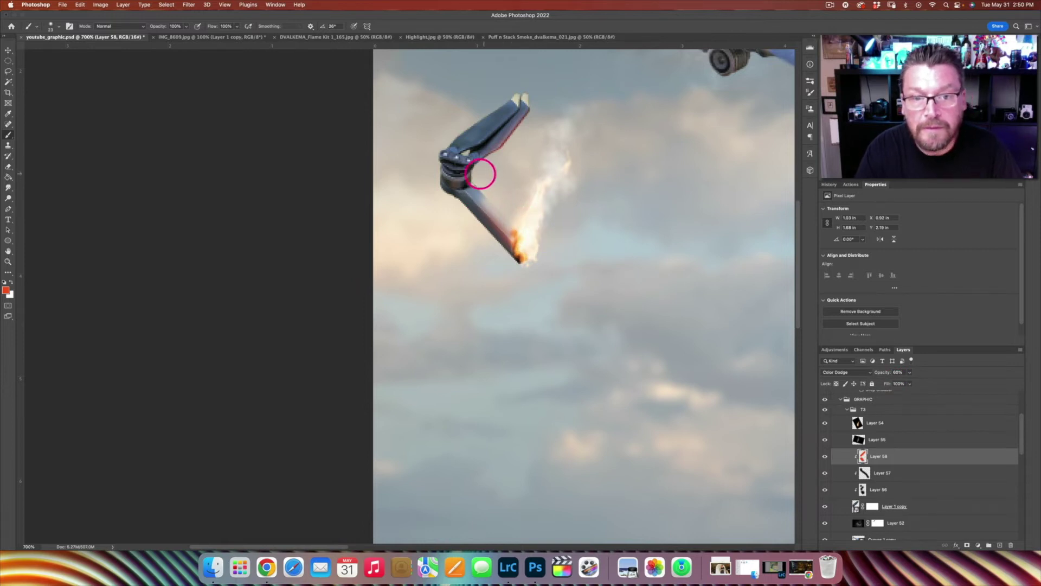
{"action": "mouse_move", "coordinate": [506, 148]}
{"action": "left_mouse_down"}
{"action": "mouse_move", "coordinate": [517, 168]}
{"action": "mouse_move", "coordinate": [479, 184]}
{"action": "left_mouse_up"}
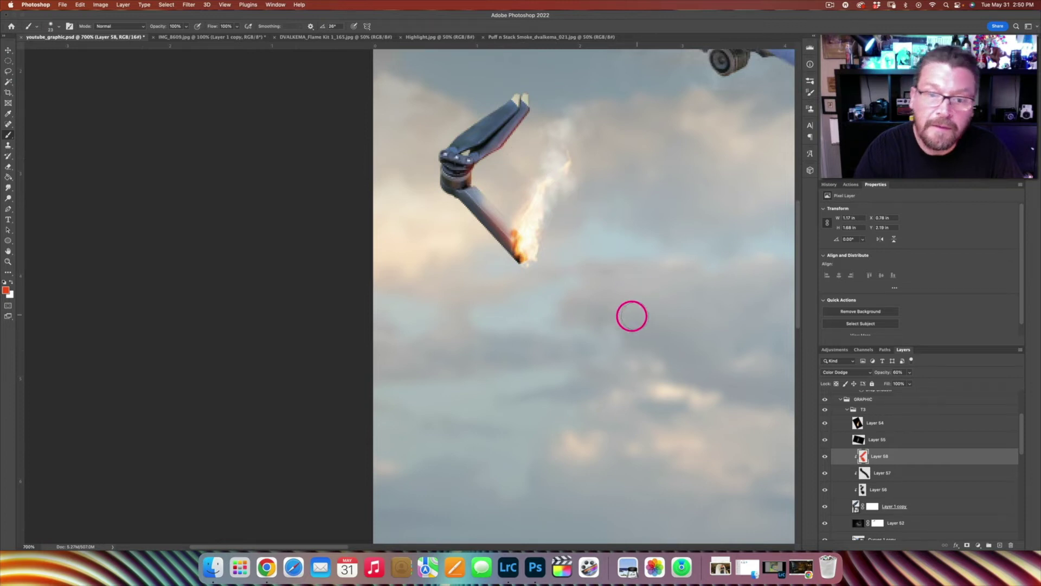
Add a new layer directly above the drone's layer, Curves 1 copy, set it to Color Dodge, and clip it to the drone
{"action": "left_click_drag", "start_coordinate": [675, 357], "coordinate": [580, 399]}
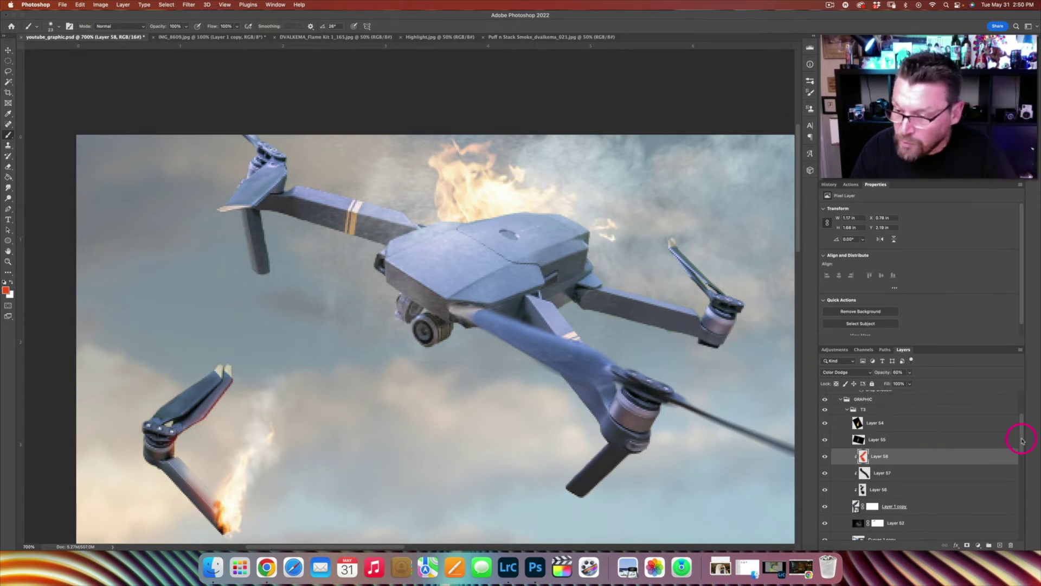
{"action": "left_click_drag", "start_coordinate": [1019, 434], "coordinate": [1025, 471]}
{"action": "scroll", "coordinate": [961, 430], "scroll_direction": "down", "scroll_amount": 1}
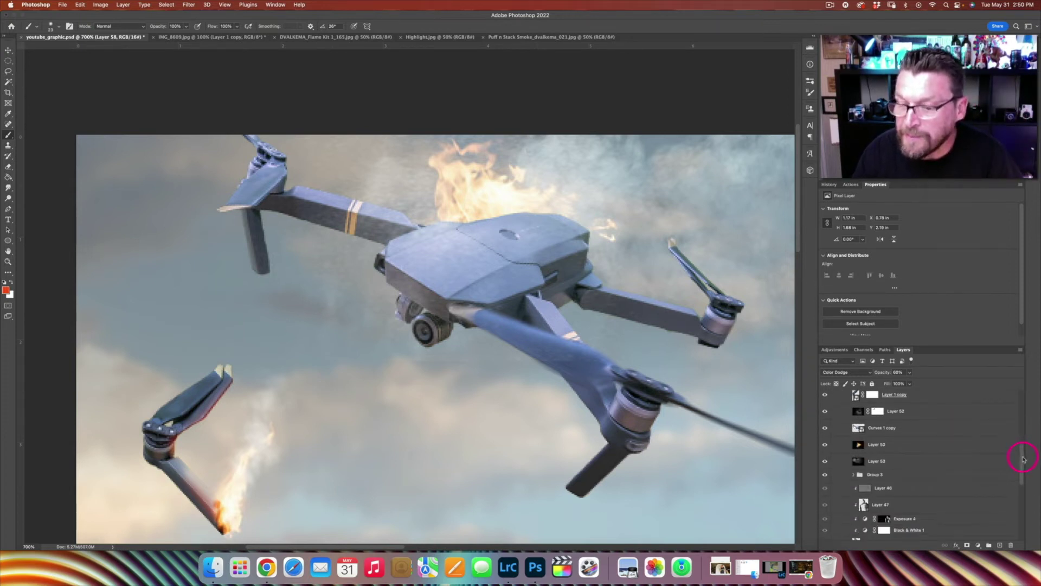
{"action": "scroll", "coordinate": [978, 462], "scroll_direction": "up", "scroll_amount": 3}
{"action": "left_click", "coordinate": [922, 481]}
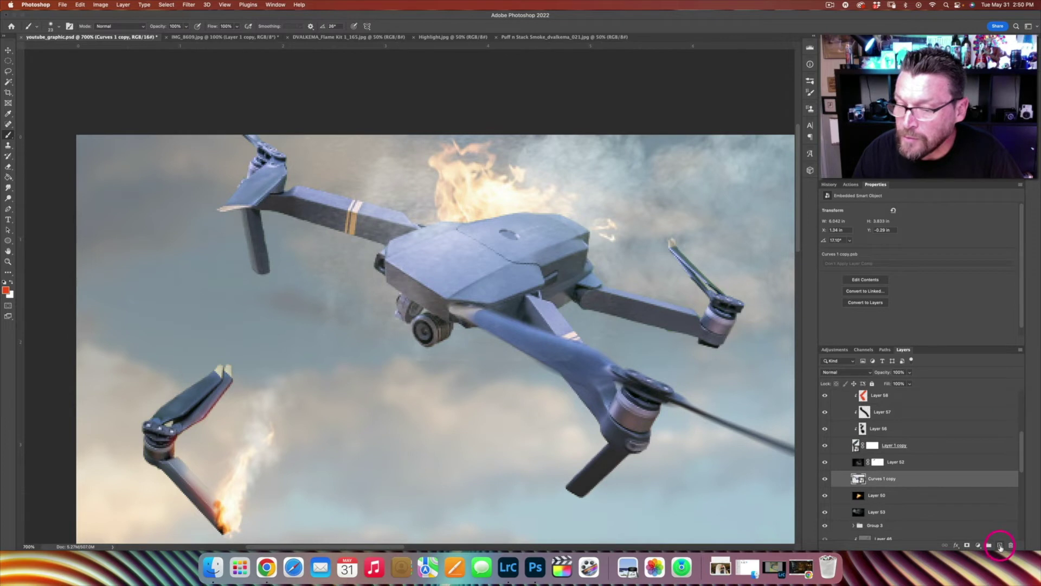
{"action": "left_click", "coordinate": [1001, 546]}
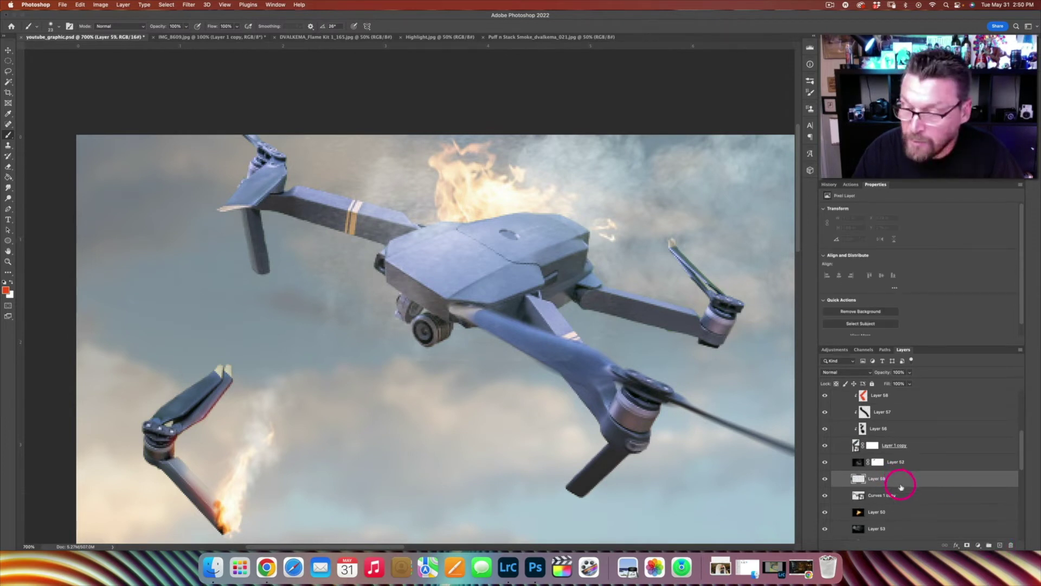
{"action": "left_click", "coordinate": [867, 373]}
{"action": "left_click", "coordinate": [859, 458]}
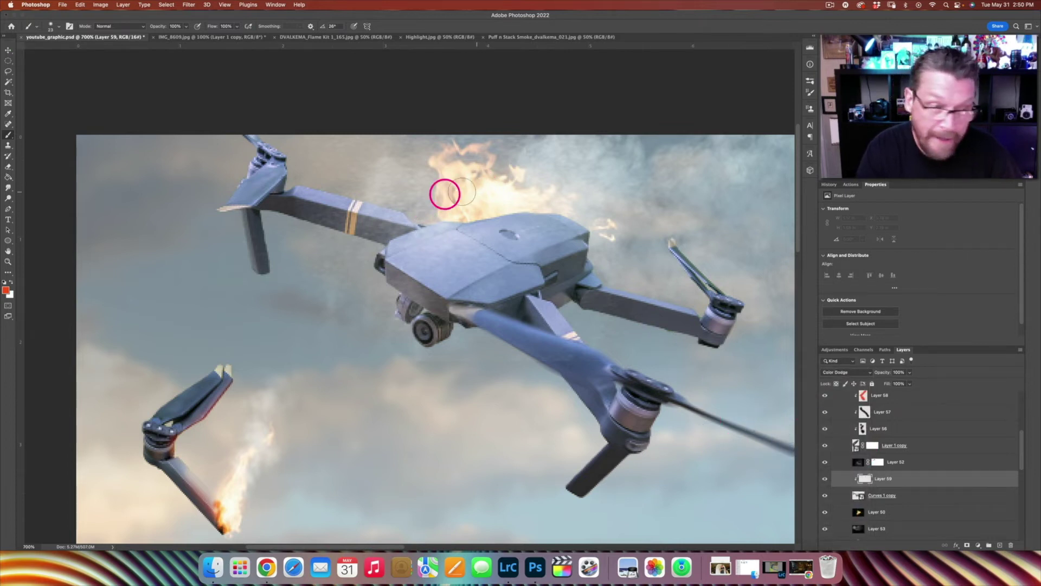
Brush red along the drone body's top edge beside the flames, trying the layer in Overlay before setting it back to Color Dodge
{"action": "mouse_move", "coordinate": [454, 217]}
{"action": "left_mouse_down"}
{"action": "mouse_move", "coordinate": [430, 216]}
{"action": "mouse_move", "coordinate": [456, 214]}
{"action": "mouse_move", "coordinate": [445, 218]}
{"action": "mouse_move", "coordinate": [496, 183]}
{"action": "left_mouse_up"}
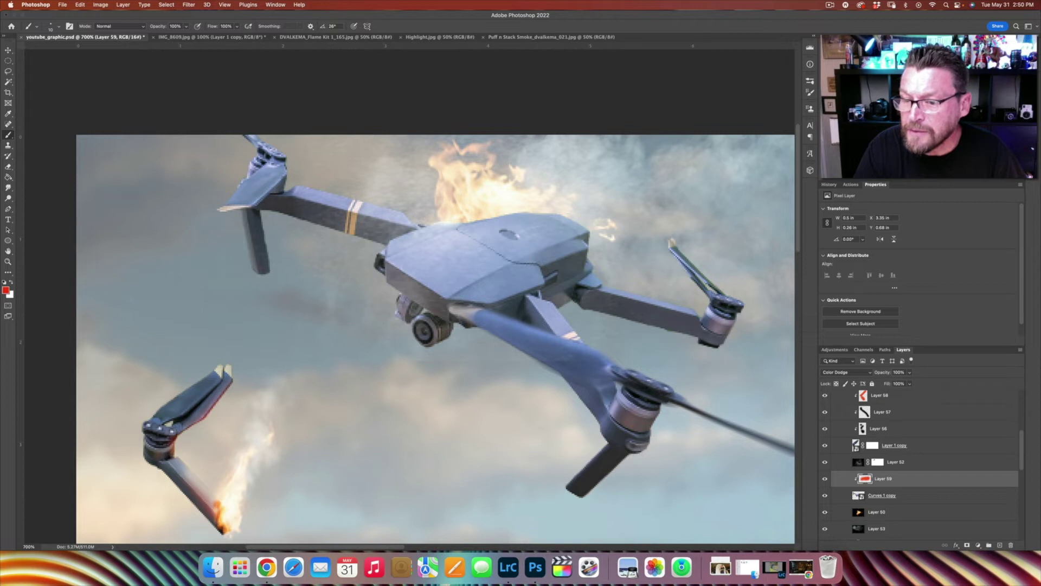
{"action": "left_click", "coordinate": [864, 373]}
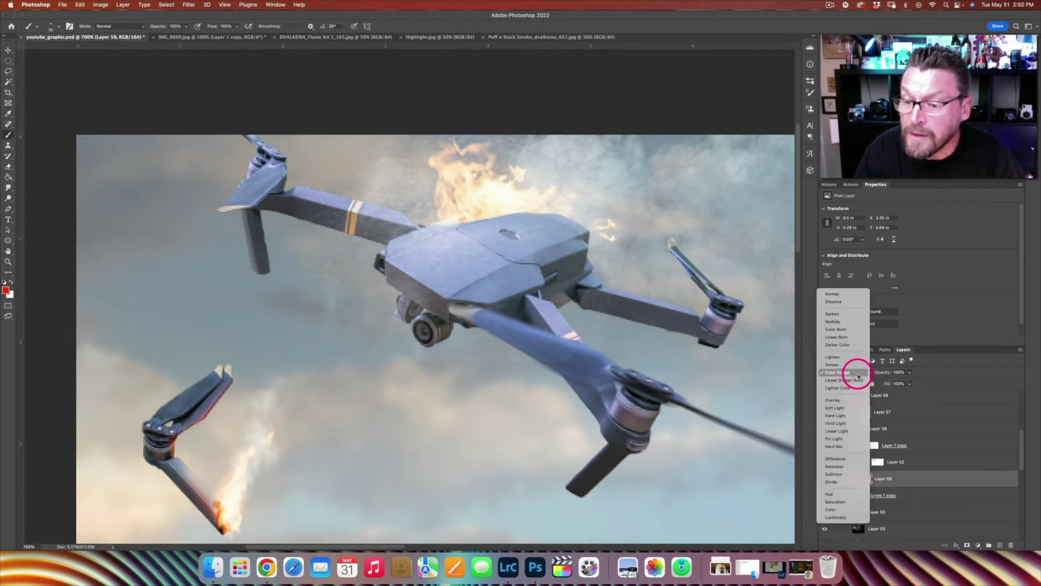
{"action": "left_click", "coordinate": [859, 402]}
{"action": "mouse_move", "coordinate": [445, 218]}
{"action": "left_mouse_down"}
{"action": "mouse_move", "coordinate": [535, 200]}
{"action": "mouse_move", "coordinate": [567, 207]}
{"action": "left_mouse_up"}
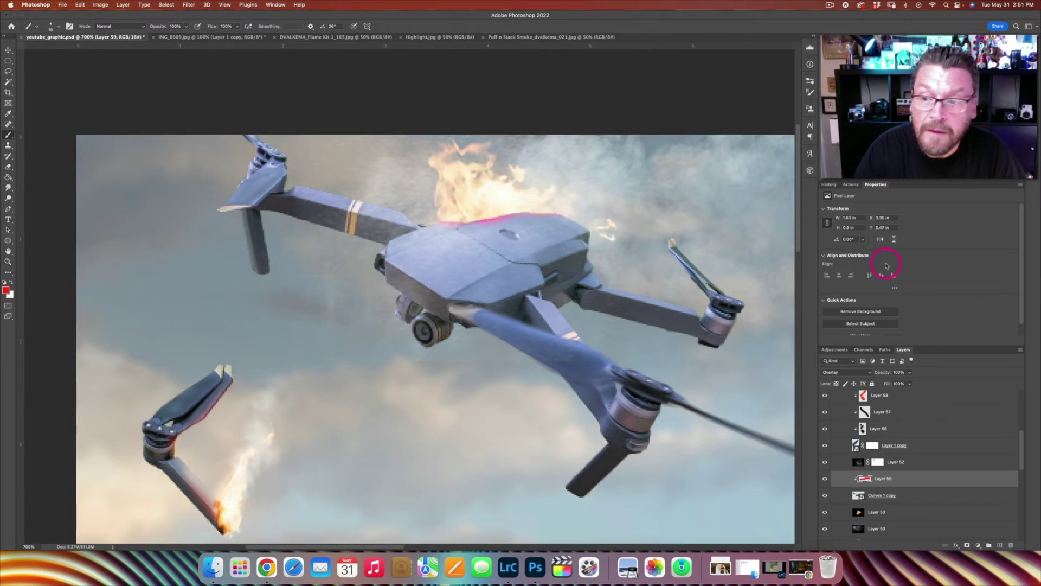
{"action": "left_click", "coordinate": [859, 372]}
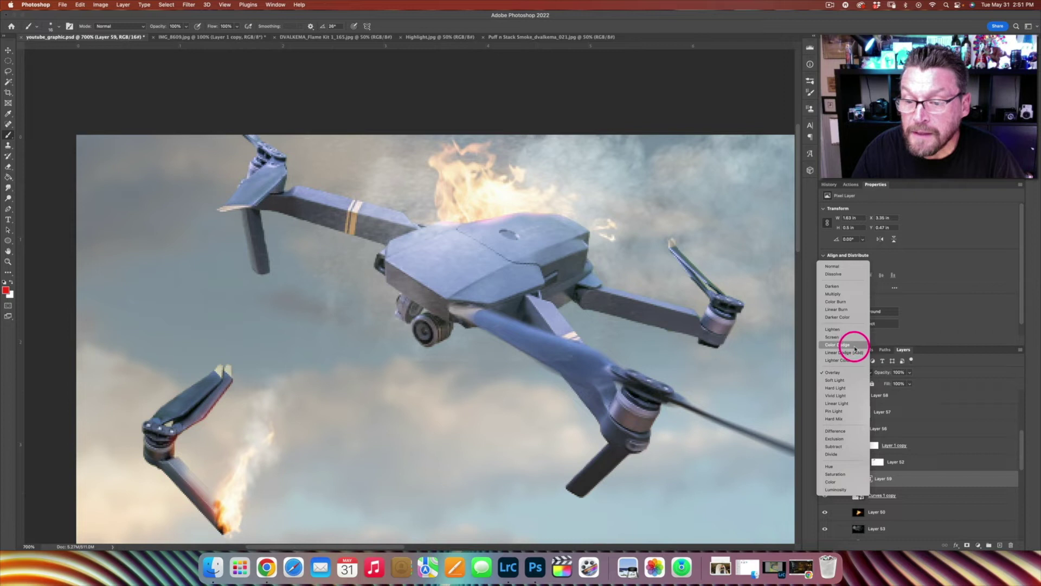
{"action": "left_click", "coordinate": [855, 347]}
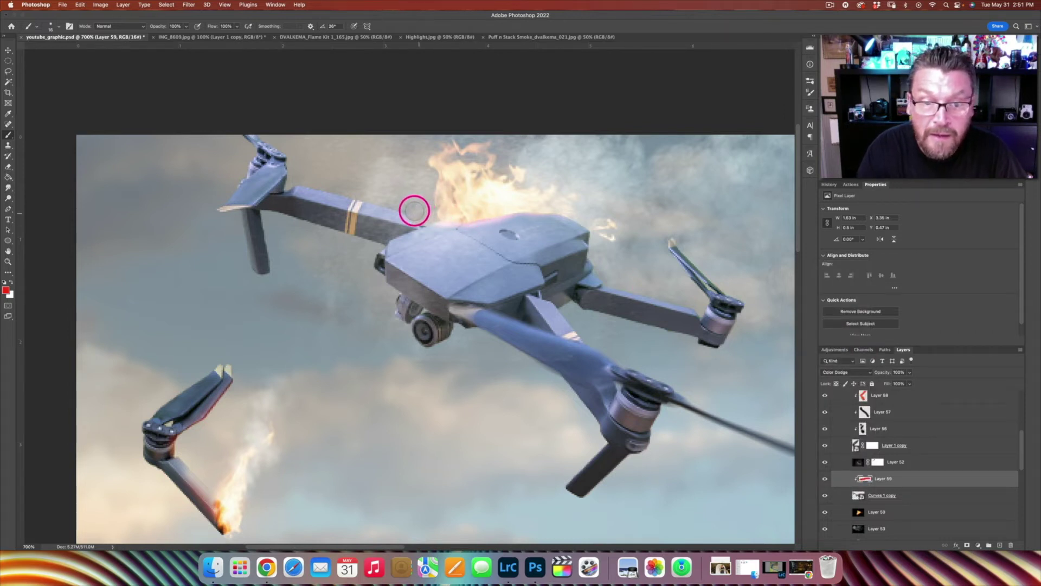
Extend the thin red edge glow along the drone's rear arms, upright propeller, far motor and landing legs
{"action": "mouse_move", "coordinate": [403, 202]}
{"action": "left_mouse_down"}
{"action": "mouse_move", "coordinate": [395, 200]}
{"action": "mouse_move", "coordinate": [415, 193]}
{"action": "left_mouse_up"}
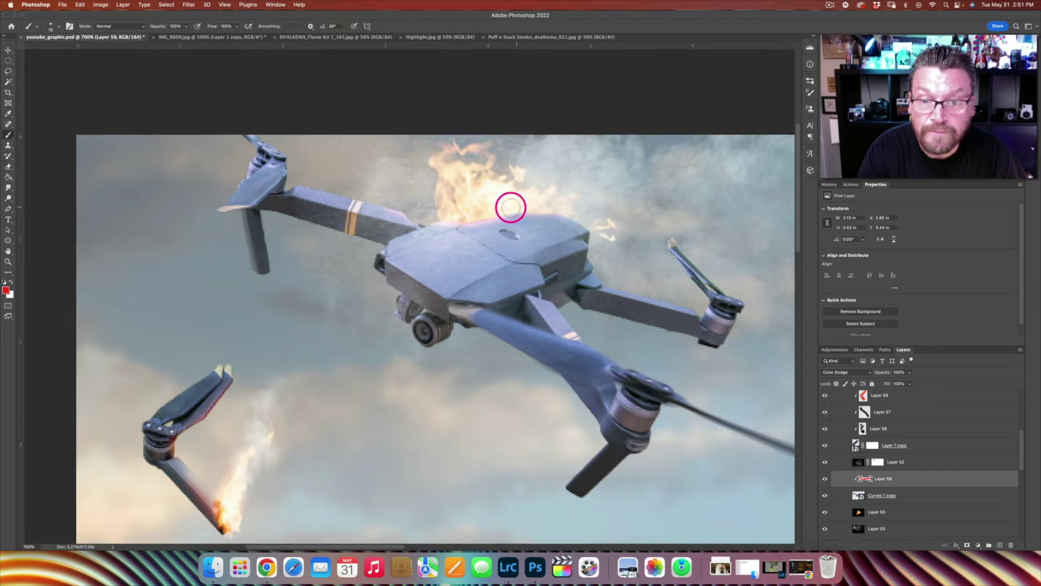
{"action": "mouse_move", "coordinate": [515, 205]}
{"action": "left_mouse_down"}
{"action": "mouse_move", "coordinate": [597, 218]}
{"action": "mouse_move", "coordinate": [673, 261]}
{"action": "mouse_move", "coordinate": [660, 240]}
{"action": "mouse_move", "coordinate": [674, 262]}
{"action": "left_mouse_up"}
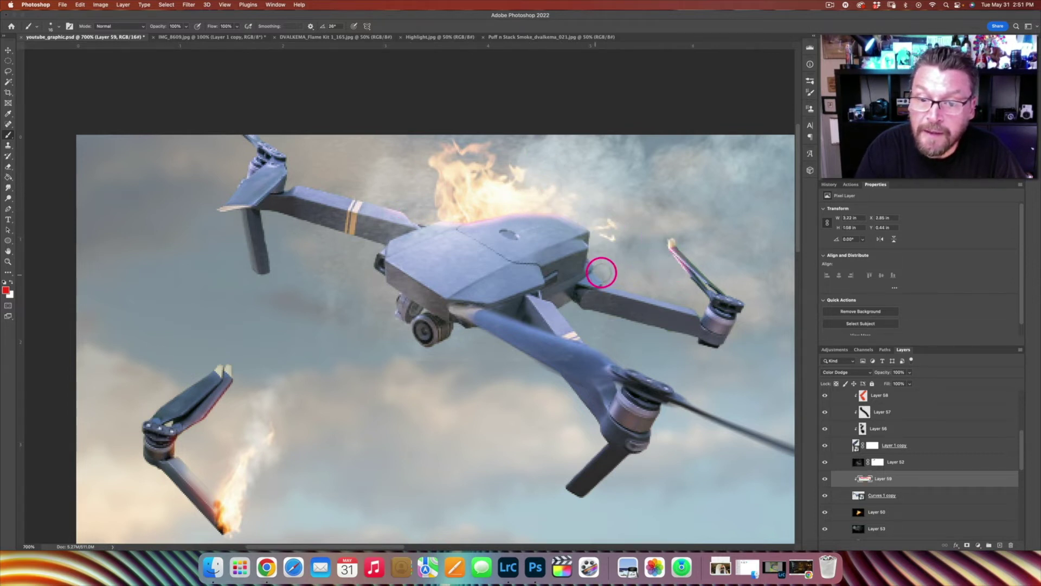
{"action": "left_click_drag", "start_coordinate": [460, 188], "coordinate": [360, 191]}
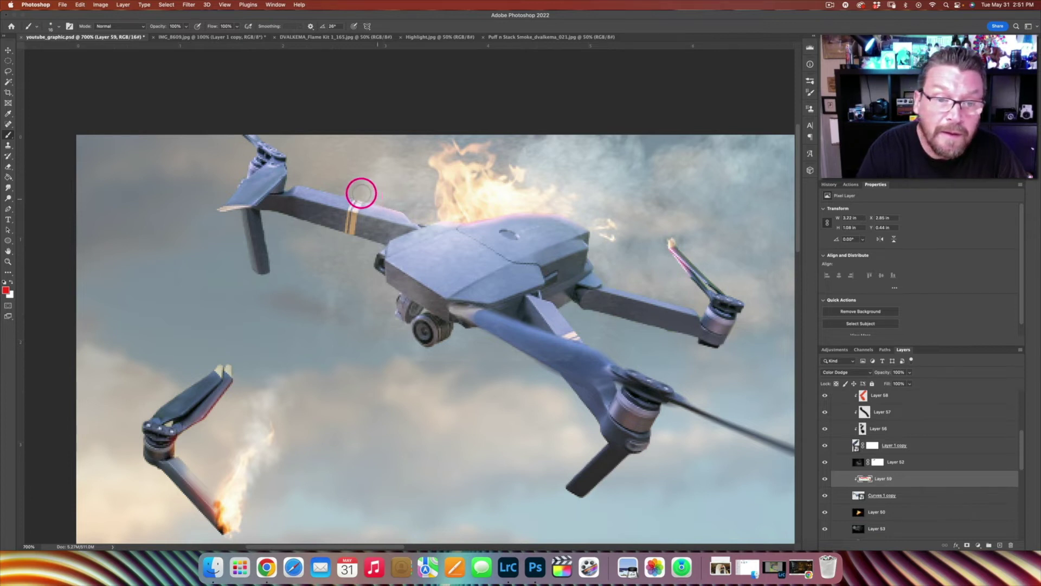
{"action": "left_click_drag", "start_coordinate": [290, 154], "coordinate": [263, 128]}
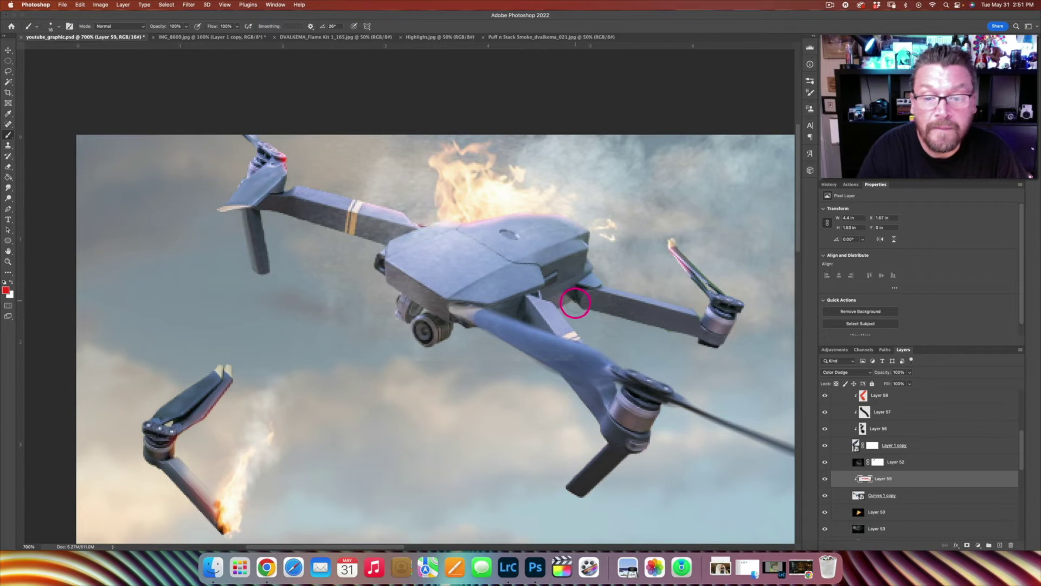
{"action": "left_click_drag", "start_coordinate": [587, 407], "coordinate": [553, 481]}
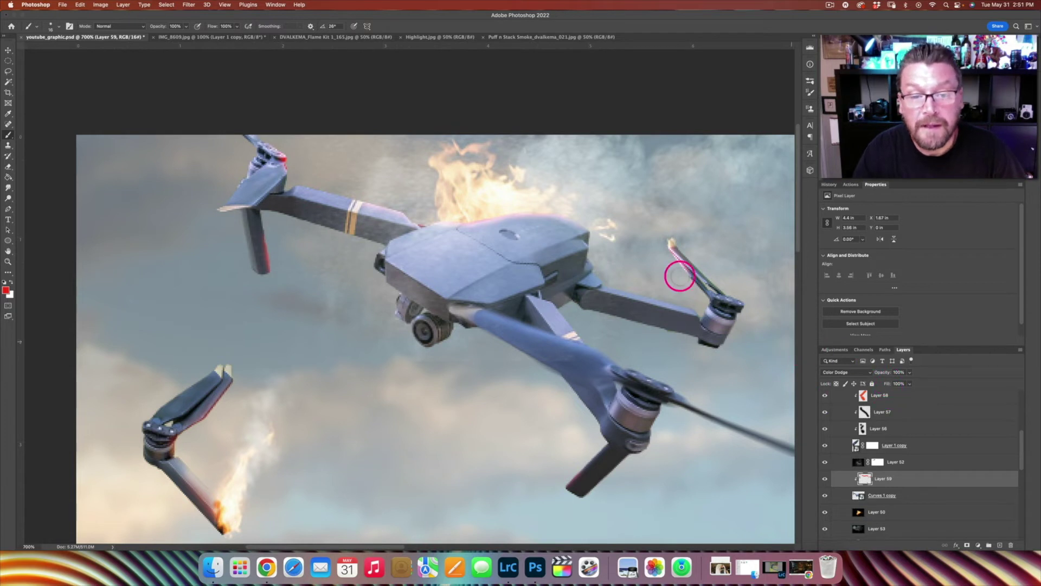
Enlarge the brush and add a second Color Dodge layer clipped to the drone above the edge-glow layer
{"action": "key", "text": "bracketright"}
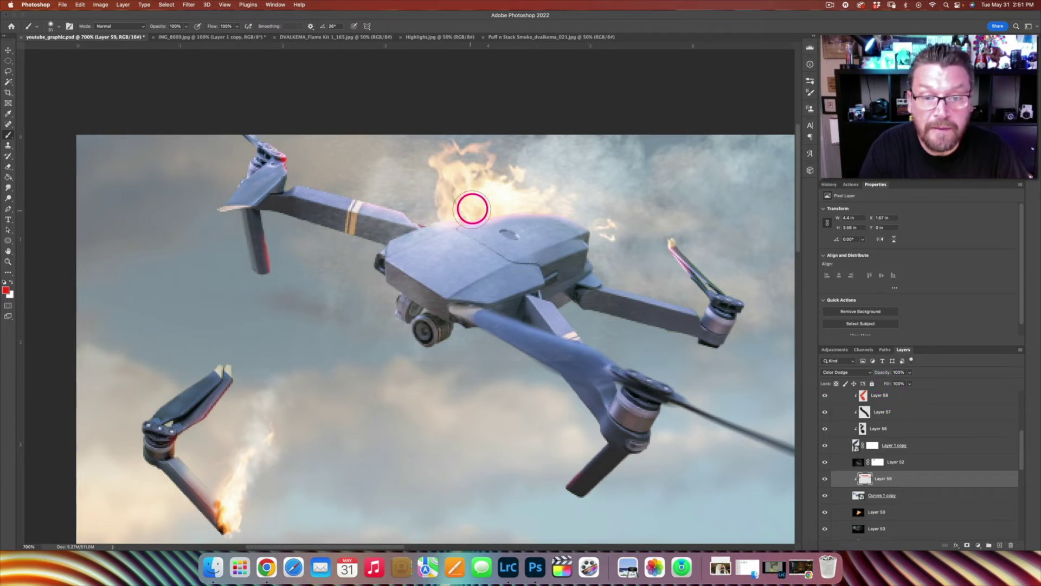
{"action": "left_click", "coordinate": [1000, 545]}
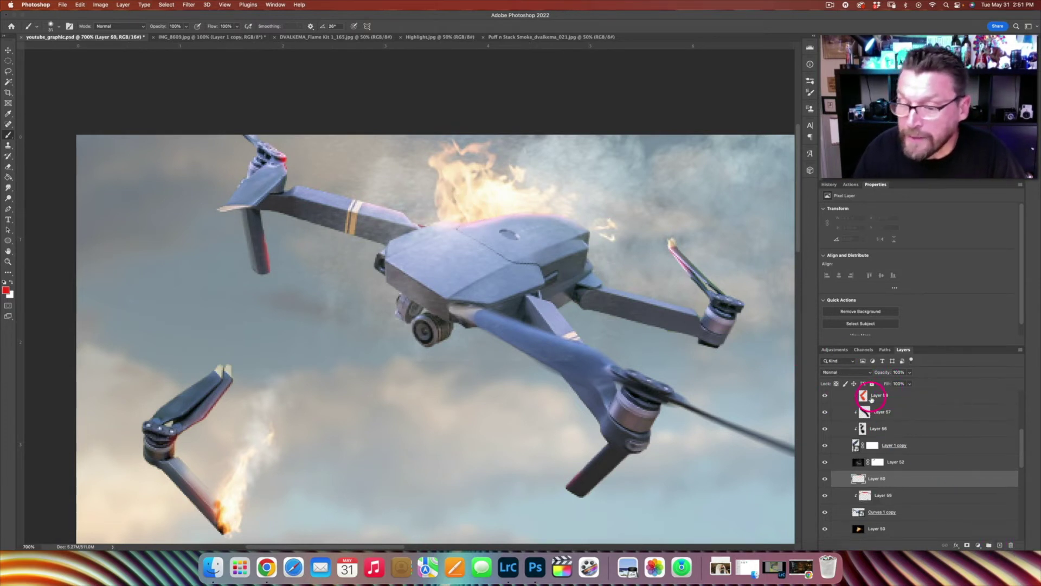
{"action": "left_click", "coordinate": [861, 372]}
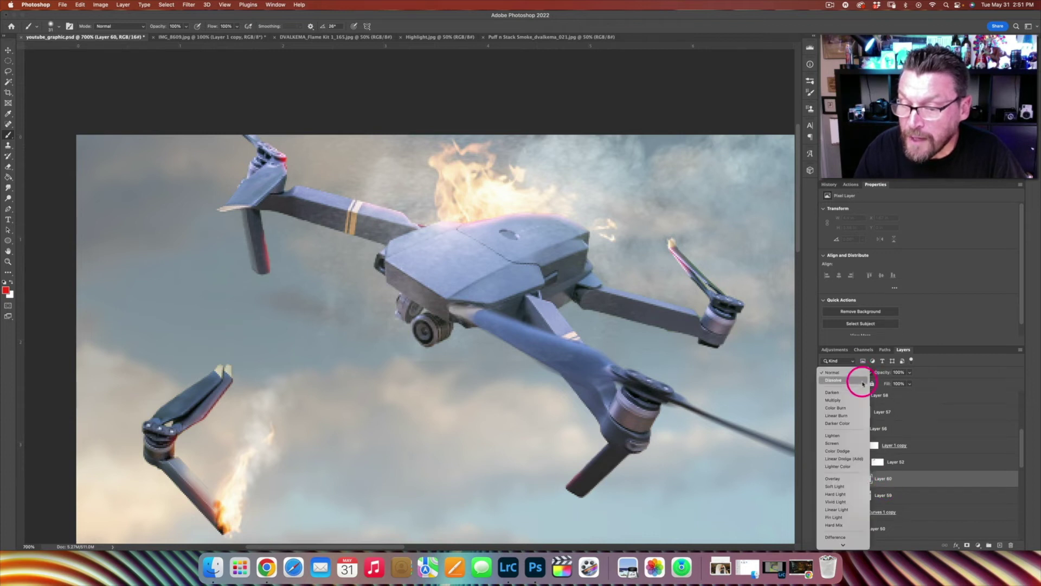
{"action": "left_click", "coordinate": [861, 453]}
Brush a broader, softer red glow over the drone's top shell, arms, motors and landing legs
{"action": "left_click_drag", "start_coordinate": [451, 188], "coordinate": [467, 180]}
{"action": "mouse_move", "coordinate": [536, 178]}
{"action": "left_mouse_down"}
{"action": "mouse_move", "coordinate": [576, 189]}
{"action": "mouse_move", "coordinate": [566, 200]}
{"action": "mouse_move", "coordinate": [574, 213]}
{"action": "mouse_move", "coordinate": [633, 234]}
{"action": "mouse_move", "coordinate": [613, 233]}
{"action": "mouse_move", "coordinate": [596, 261]}
{"action": "mouse_move", "coordinate": [629, 258]}
{"action": "mouse_move", "coordinate": [648, 283]}
{"action": "mouse_move", "coordinate": [687, 295]}
{"action": "mouse_move", "coordinate": [664, 312]}
{"action": "mouse_move", "coordinate": [682, 300]}
{"action": "mouse_move", "coordinate": [680, 288]}
{"action": "mouse_move", "coordinate": [628, 269]}
{"action": "mouse_move", "coordinate": [690, 297]}
{"action": "left_mouse_up"}
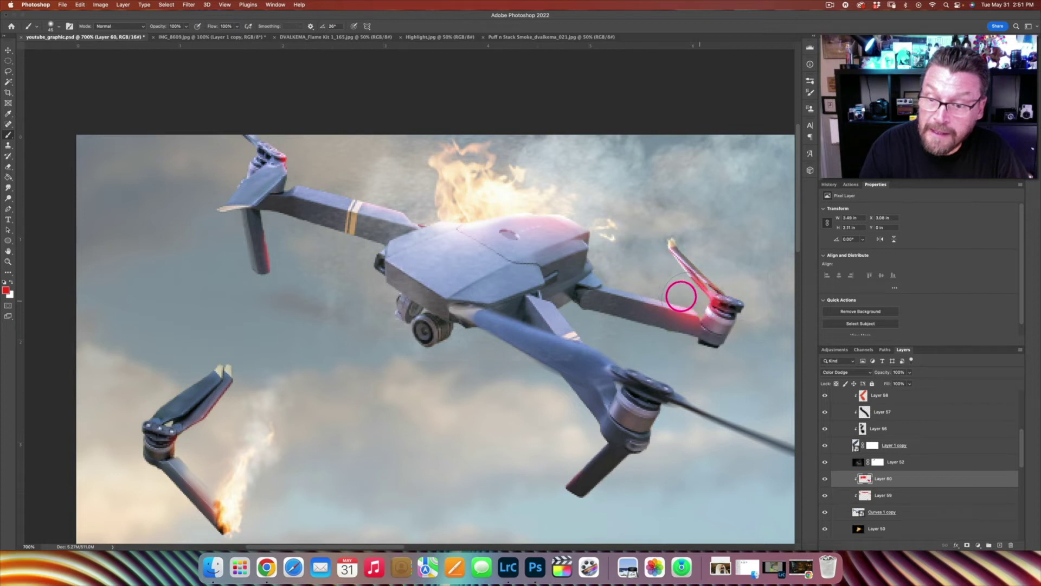
{"action": "mouse_move", "coordinate": [350, 174]}
{"action": "left_mouse_down"}
{"action": "mouse_move", "coordinate": [293, 163]}
{"action": "mouse_move", "coordinate": [295, 154]}
{"action": "left_mouse_up"}
{"action": "left_click_drag", "start_coordinate": [302, 241], "coordinate": [255, 248]}
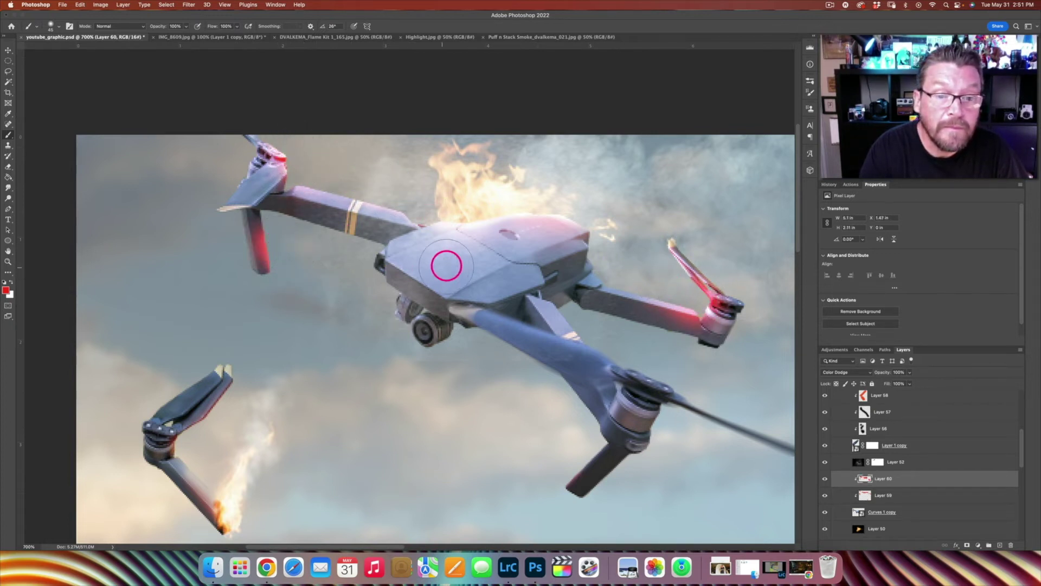
{"action": "mouse_move", "coordinate": [569, 460]}
{"action": "left_mouse_down"}
{"action": "mouse_move", "coordinate": [553, 472]}
{"action": "mouse_move", "coordinate": [572, 467]}
{"action": "left_mouse_up"}
{"action": "left_click_drag", "start_coordinate": [569, 296], "coordinate": [570, 293]}
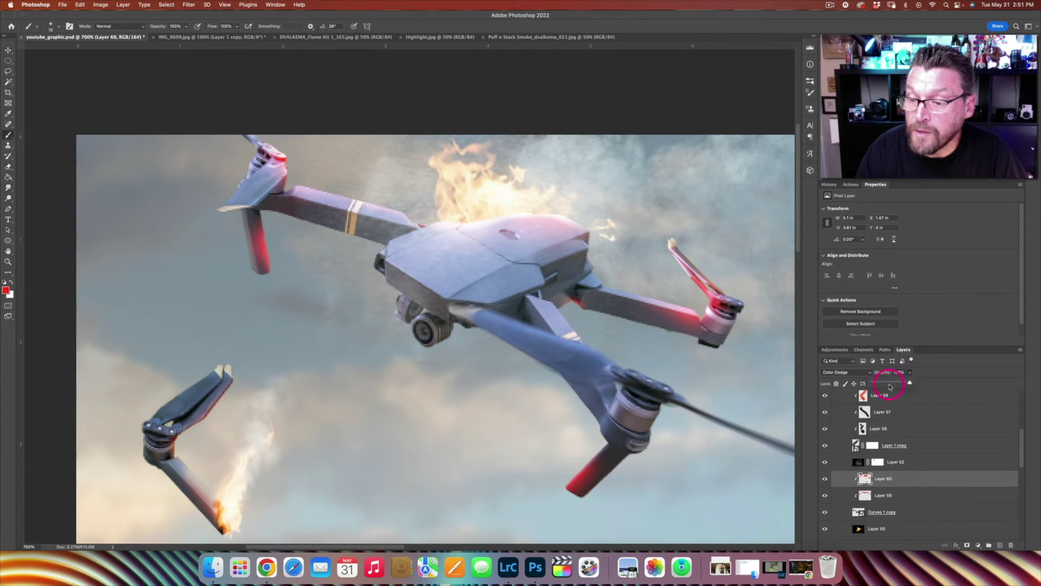
Reduce the broad glow layer's opacity to about 35% and the edge-glow layer's opacity to about 58%
{"action": "left_click_drag", "start_coordinate": [889, 386], "coordinate": [892, 385]}
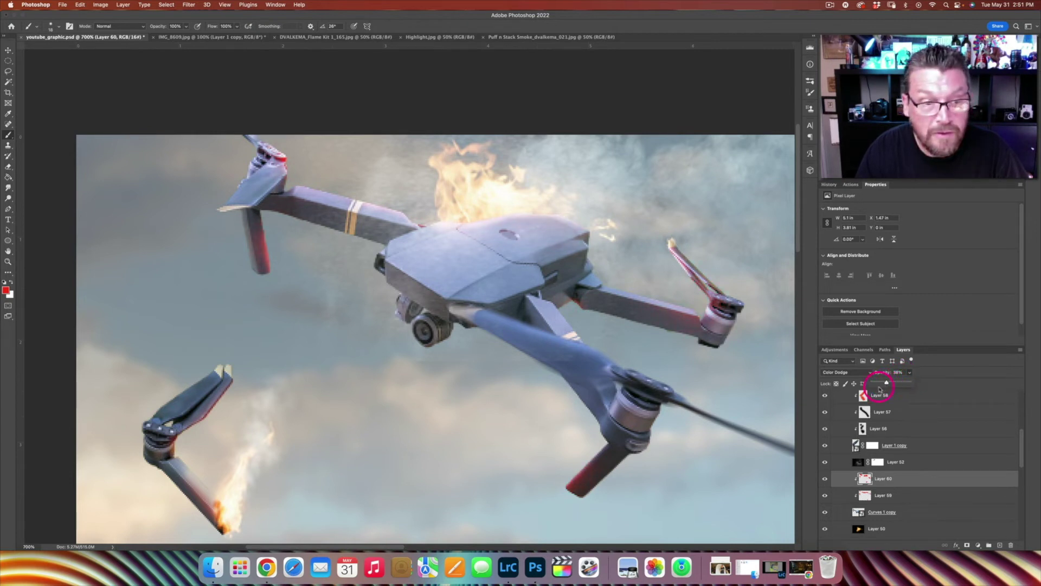
{"action": "key", "text": "alt+bracketleft"}
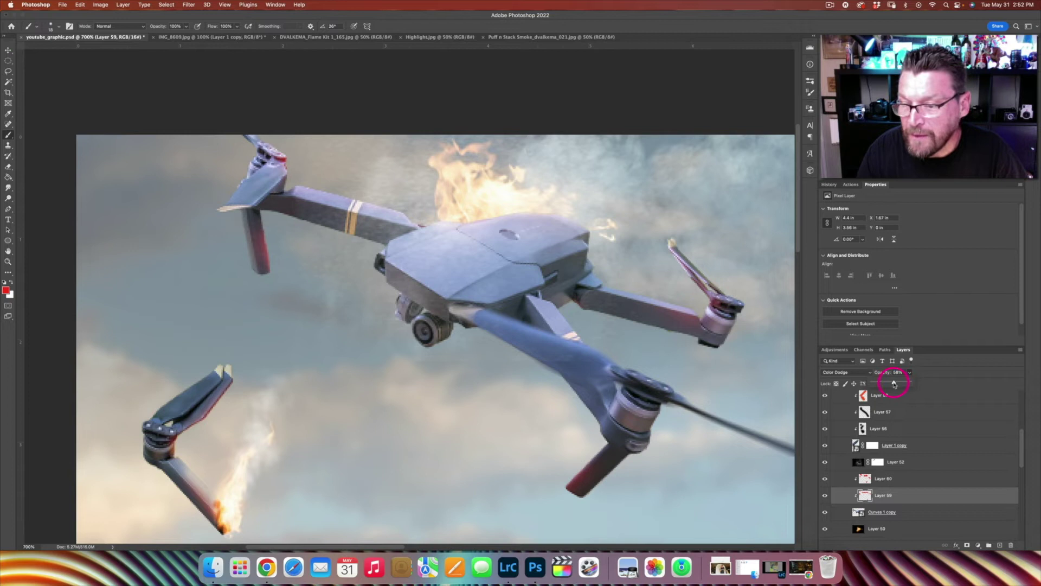
{"action": "left_click", "coordinate": [892, 479]}
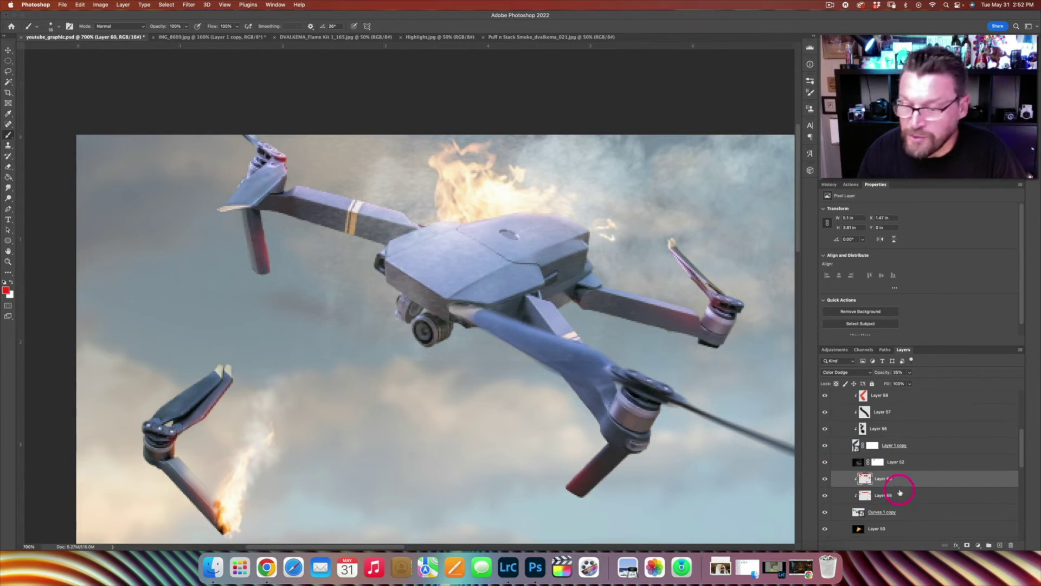
Add a new layer clipped directly above the drone and brush black over its shaded body side, far rear arm and near motor
{"action": "left_click", "coordinate": [913, 514]}
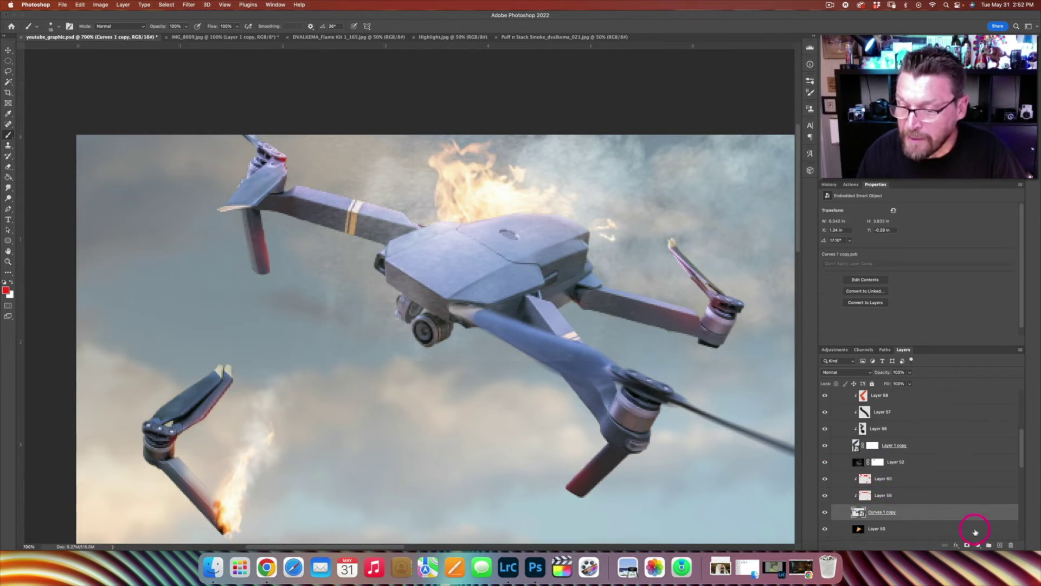
{"action": "left_click", "coordinate": [1000, 545]}
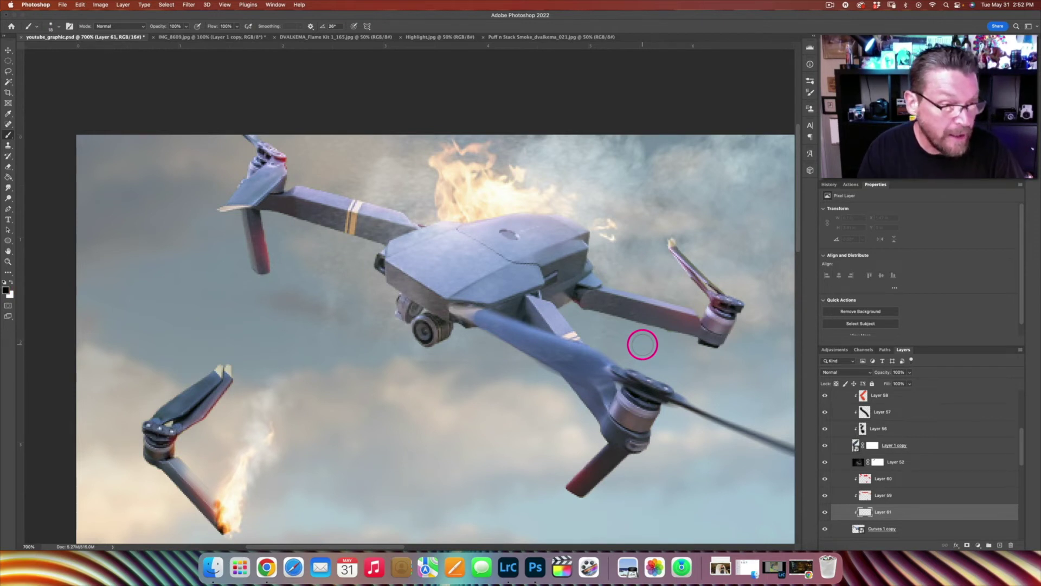
{"action": "mouse_move", "coordinate": [583, 295]}
{"action": "left_mouse_down"}
{"action": "mouse_move", "coordinate": [553, 268]}
{"action": "mouse_move", "coordinate": [587, 252]}
{"action": "mouse_move", "coordinate": [587, 238]}
{"action": "mouse_move", "coordinate": [574, 288]}
{"action": "mouse_move", "coordinate": [552, 276]}
{"action": "mouse_move", "coordinate": [553, 292]}
{"action": "mouse_move", "coordinate": [538, 297]}
{"action": "mouse_move", "coordinate": [563, 295]}
{"action": "mouse_move", "coordinate": [544, 306]}
{"action": "mouse_move", "coordinate": [499, 304]}
{"action": "mouse_move", "coordinate": [587, 292]}
{"action": "mouse_move", "coordinate": [713, 339]}
{"action": "left_mouse_up"}
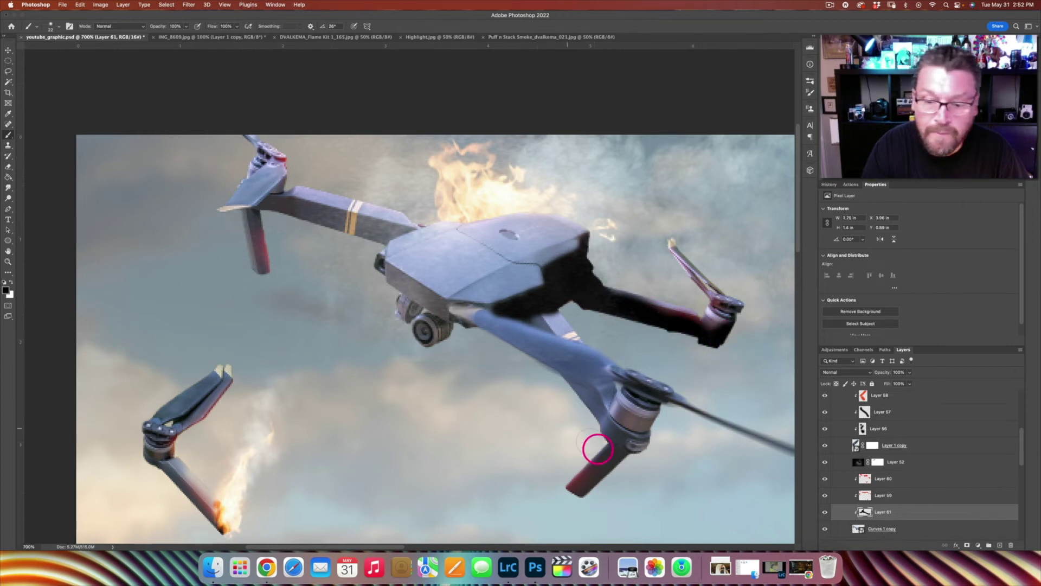
{"action": "left_click_drag", "start_coordinate": [659, 412], "coordinate": [639, 448]}
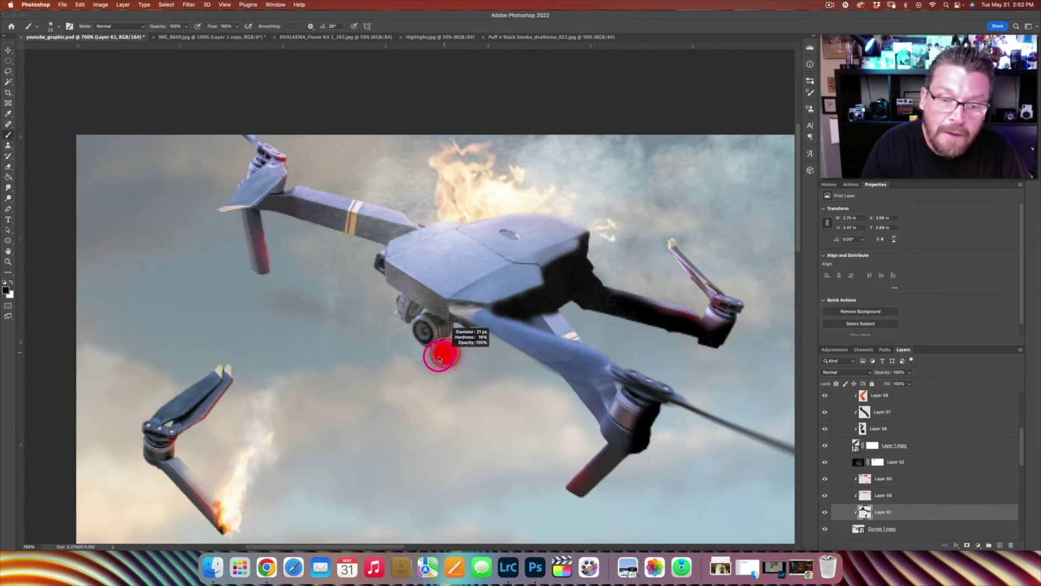
Brush black shading over the drone's camera, front underside, the lower edge of the striped arm, its landing leg and motor
{"action": "mouse_move", "coordinate": [430, 336]}
{"action": "left_mouse_down"}
{"action": "mouse_move", "coordinate": [431, 326]}
{"action": "mouse_move", "coordinate": [393, 303]}
{"action": "left_mouse_up"}
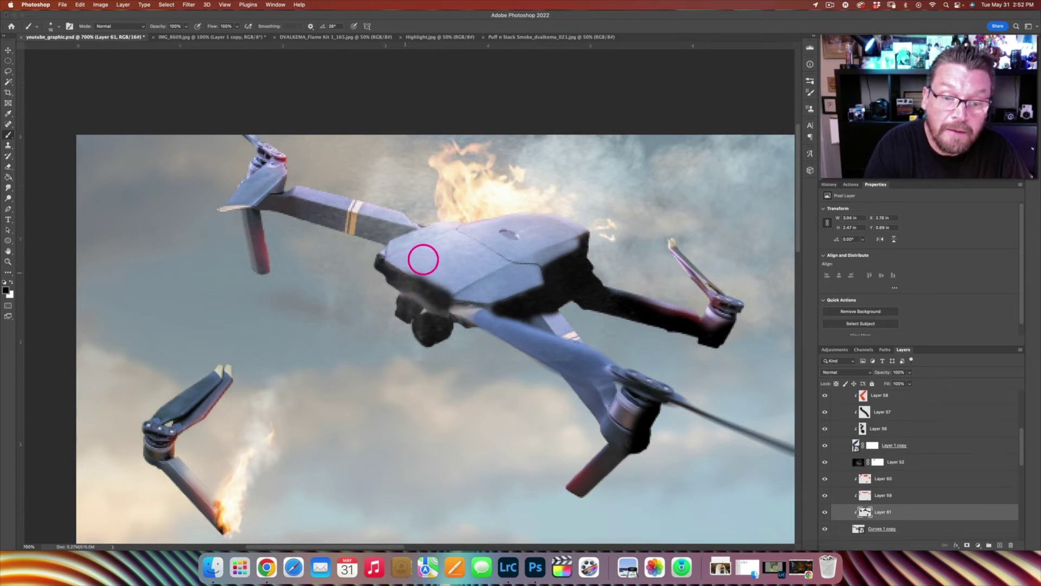
{"action": "mouse_move", "coordinate": [392, 276]}
{"action": "left_mouse_down"}
{"action": "mouse_move", "coordinate": [444, 315]}
{"action": "mouse_move", "coordinate": [380, 260]}
{"action": "left_mouse_up"}
{"action": "mouse_move", "coordinate": [398, 227]}
{"action": "left_mouse_down"}
{"action": "mouse_move", "coordinate": [288, 219]}
{"action": "mouse_move", "coordinate": [285, 209]}
{"action": "mouse_move", "coordinate": [360, 226]}
{"action": "mouse_move", "coordinate": [271, 214]}
{"action": "mouse_move", "coordinate": [262, 231]}
{"action": "left_mouse_up"}
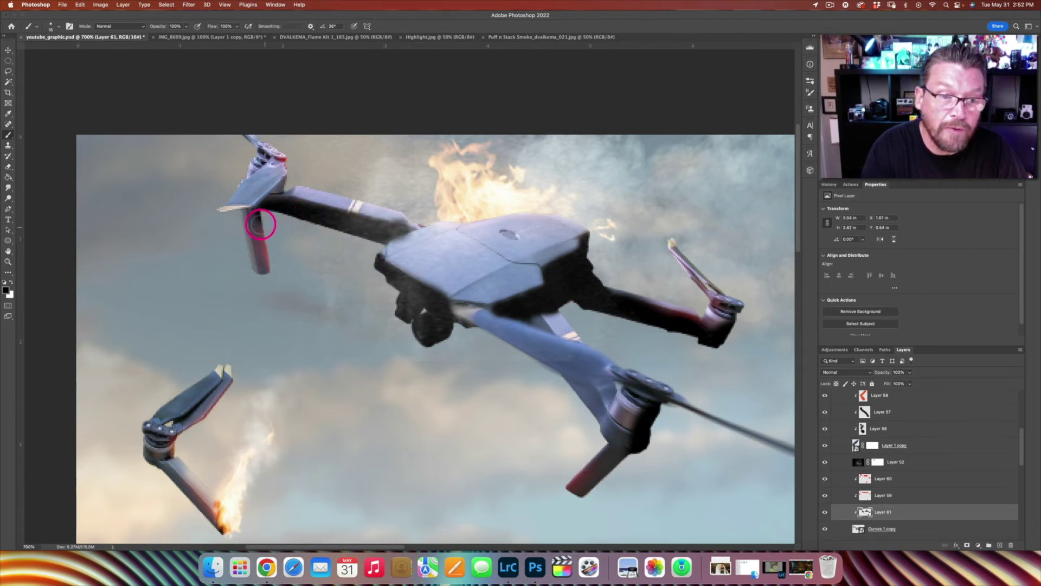
{"action": "left_click_drag", "start_coordinate": [233, 217], "coordinate": [260, 277]}
{"action": "mouse_move", "coordinate": [248, 144]}
{"action": "left_mouse_down"}
{"action": "mouse_move", "coordinate": [239, 171]}
{"action": "mouse_move", "coordinate": [256, 155]}
{"action": "mouse_move", "coordinate": [237, 144]}
{"action": "left_mouse_up"}
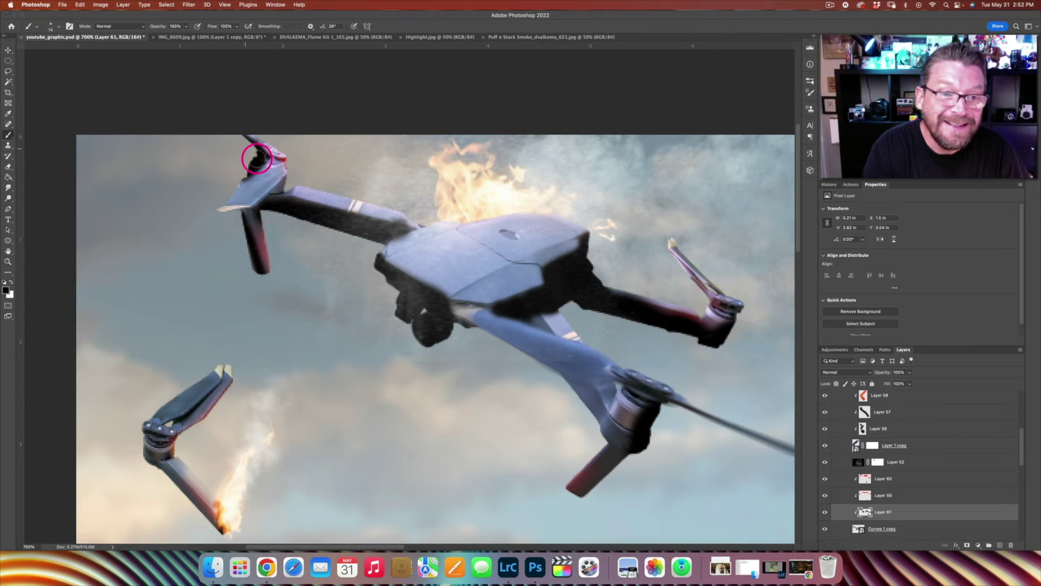
Extend the black shading along the underside of the drone's nearest arm, its motor and landing leg
{"action": "left_click", "coordinate": [440, 331], "text": "alt"}
{"action": "left_click", "coordinate": [499, 379], "text": "alt"}
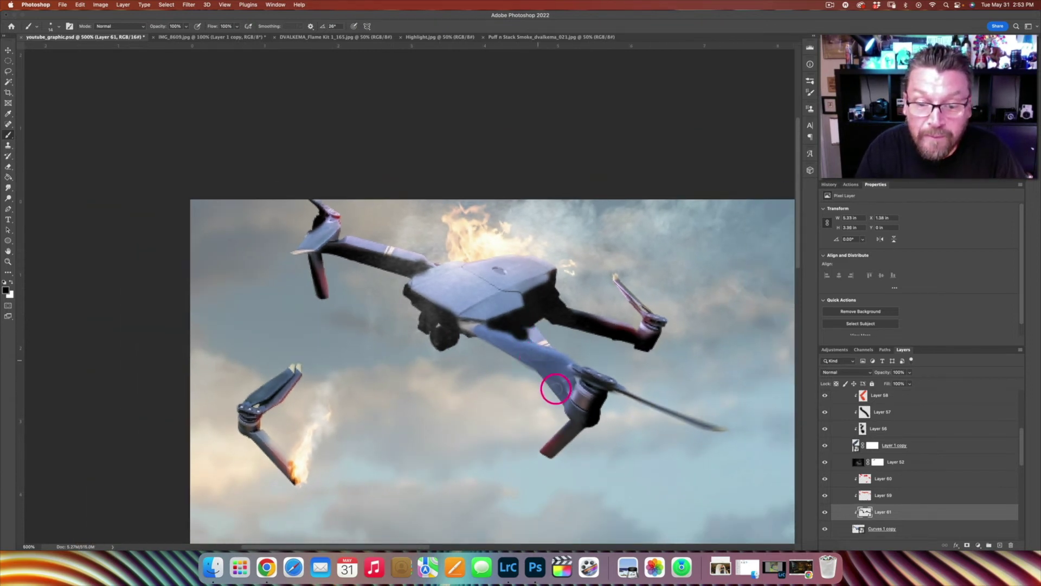
{"action": "mouse_move", "coordinate": [545, 381]}
{"action": "left_mouse_down"}
{"action": "mouse_move", "coordinate": [576, 411]}
{"action": "mouse_move", "coordinate": [555, 470]}
{"action": "left_mouse_up"}
{"action": "mouse_move", "coordinate": [609, 395]}
{"action": "left_mouse_down"}
{"action": "mouse_move", "coordinate": [581, 395]}
{"action": "mouse_move", "coordinate": [588, 384]}
{"action": "left_mouse_up"}
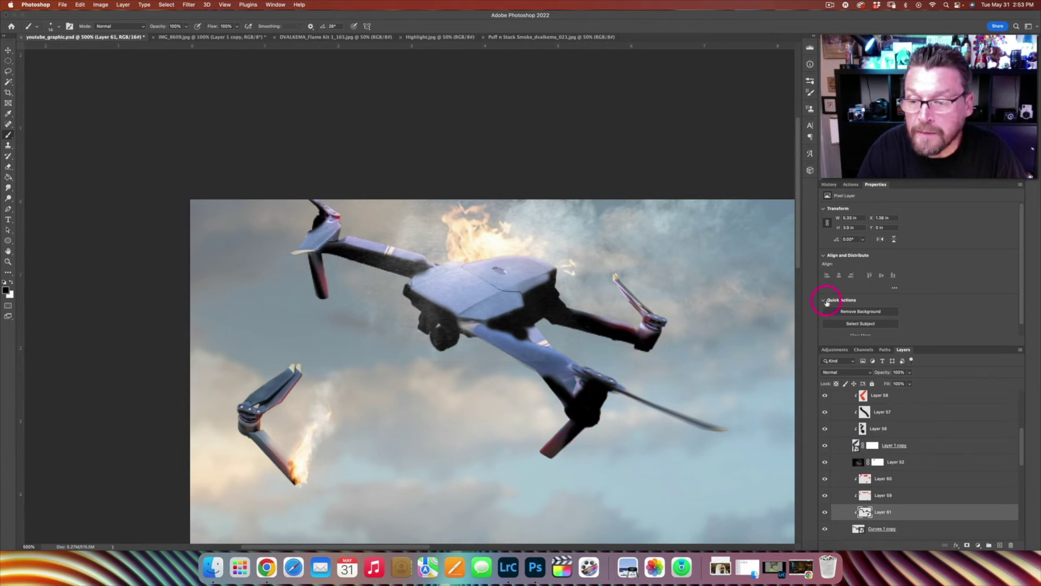
Soften the black shading layer with a Gaussian Blur of about 4.9 pixels
{"action": "left_click", "coordinate": [187, 4]}
{"action": "left_click", "coordinate": [201, 113]}
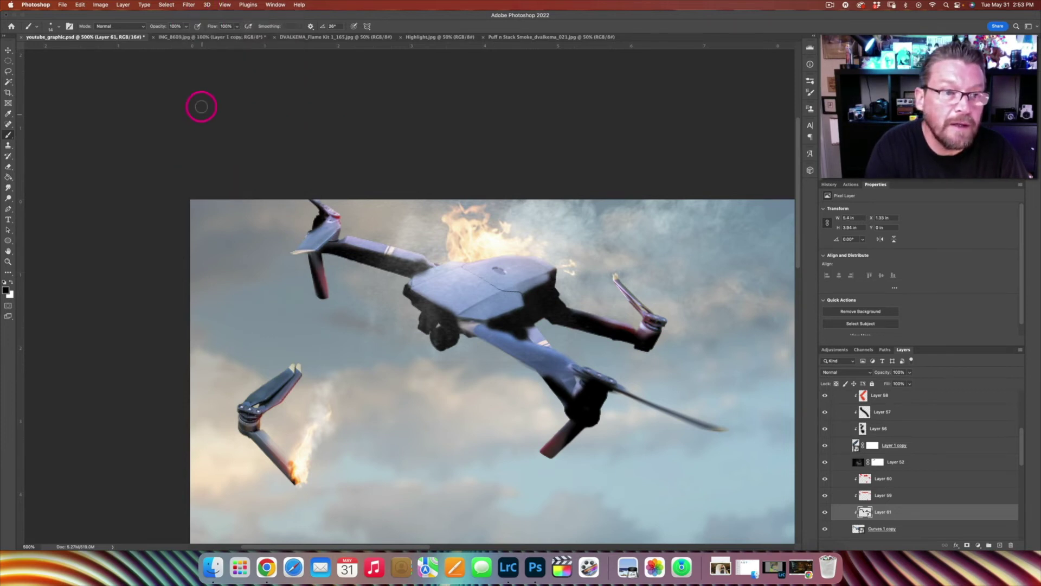
{"action": "left_click", "coordinate": [193, 5]}
{"action": "mouse_move", "coordinate": [281, 107]}
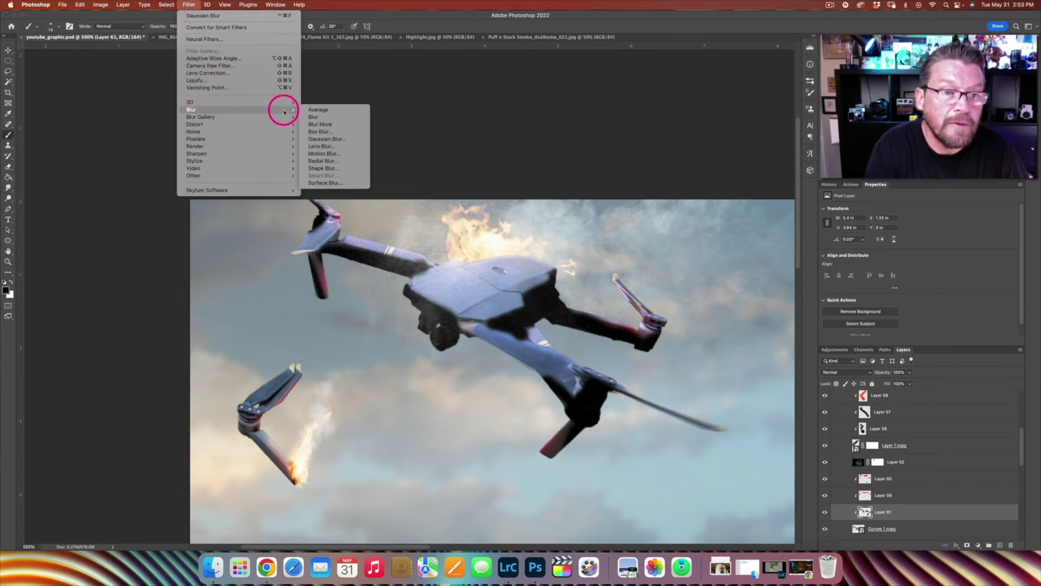
{"action": "left_click", "coordinate": [326, 135]}
{"action": "left_click_drag", "start_coordinate": [664, 245], "coordinate": [664, 241]}
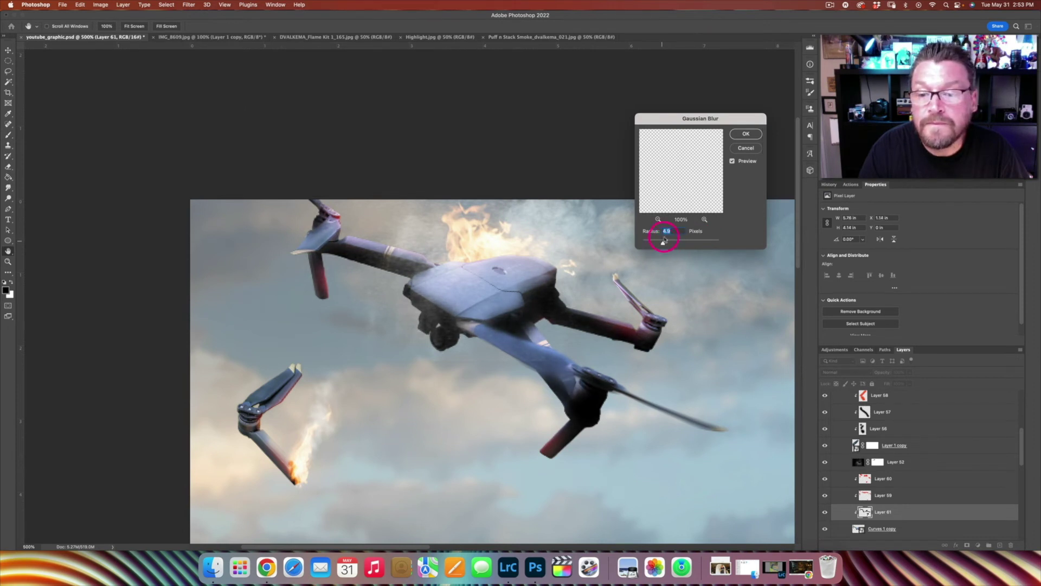
{"action": "left_click", "coordinate": [742, 133]}
Reduce the blurred shading layer's opacity to about 36%
{"action": "left_click_drag", "start_coordinate": [899, 383], "coordinate": [889, 384]}
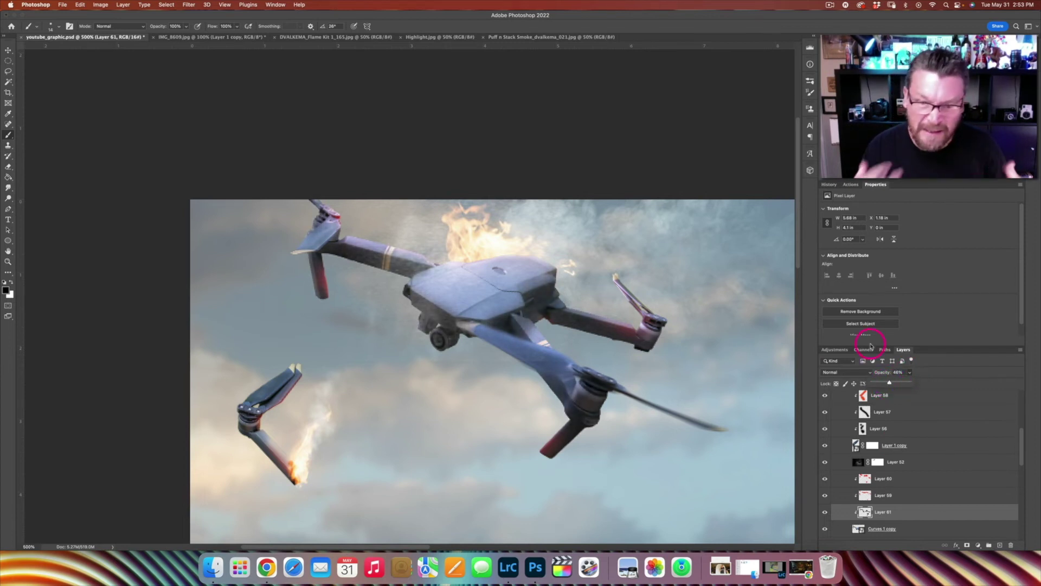
{"action": "left_click", "coordinate": [888, 383]}
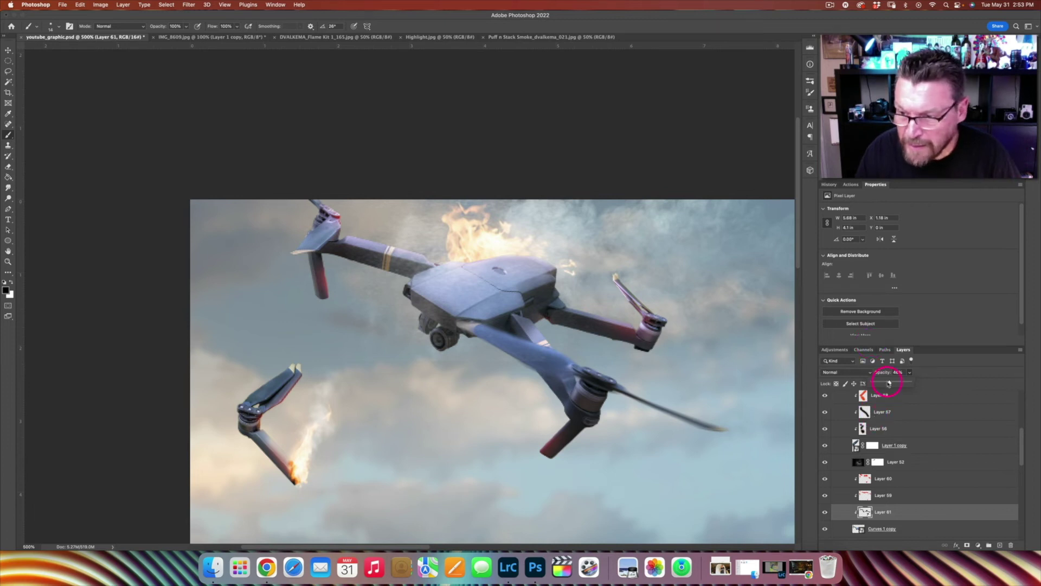
{"action": "left_click_drag", "start_coordinate": [888, 383], "coordinate": [885, 384]}
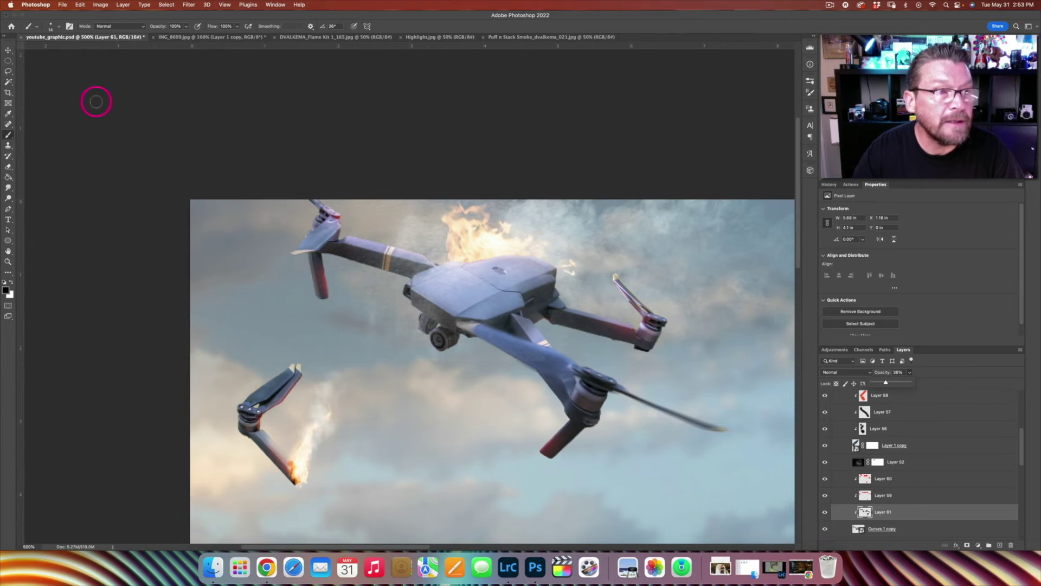
Apply a Motion Blur smart filter to the drone layer with an angle of 27° and a distance of 3 pixels
{"action": "left_click", "coordinate": [9, 50]}
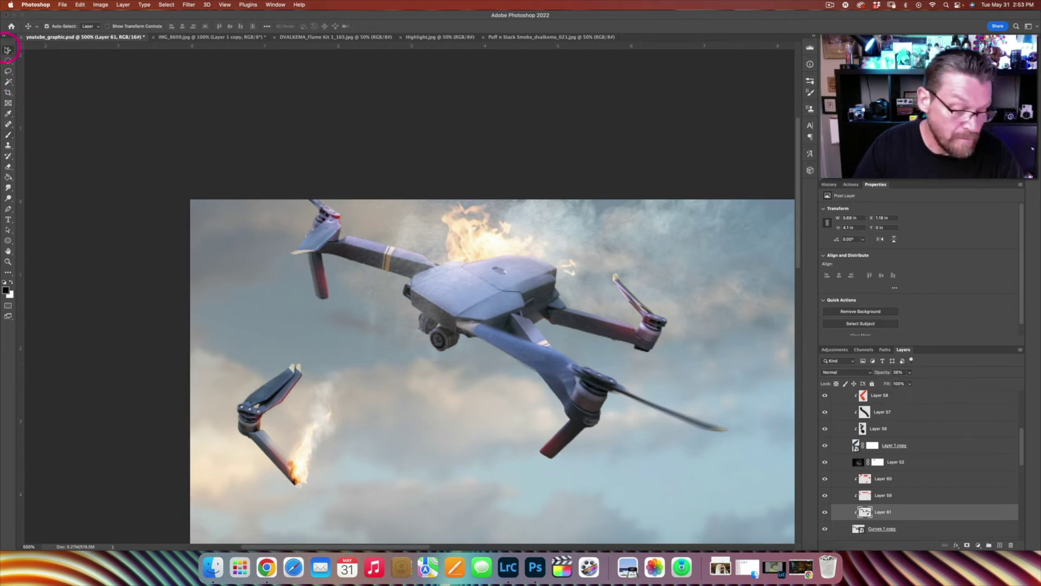
{"action": "key", "text": "super+0"}
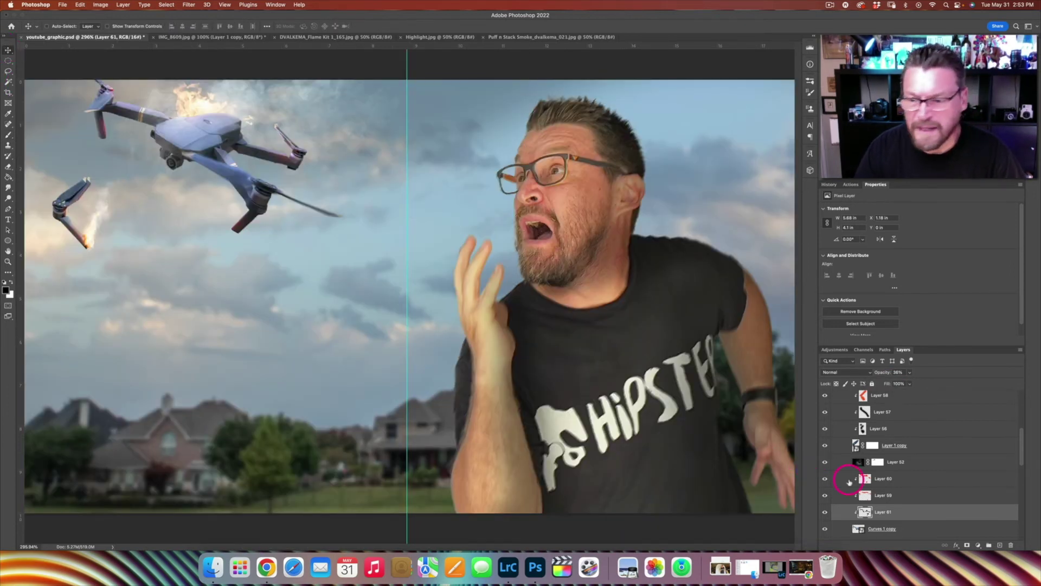
{"action": "left_click", "coordinate": [903, 527]}
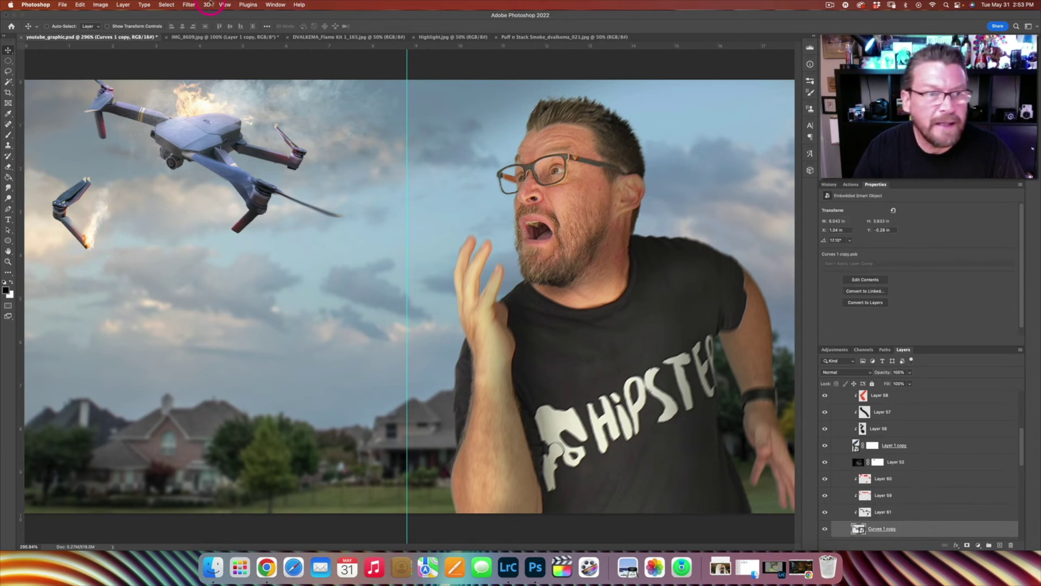
{"action": "left_click", "coordinate": [186, 4]}
{"action": "mouse_move", "coordinate": [195, 109]}
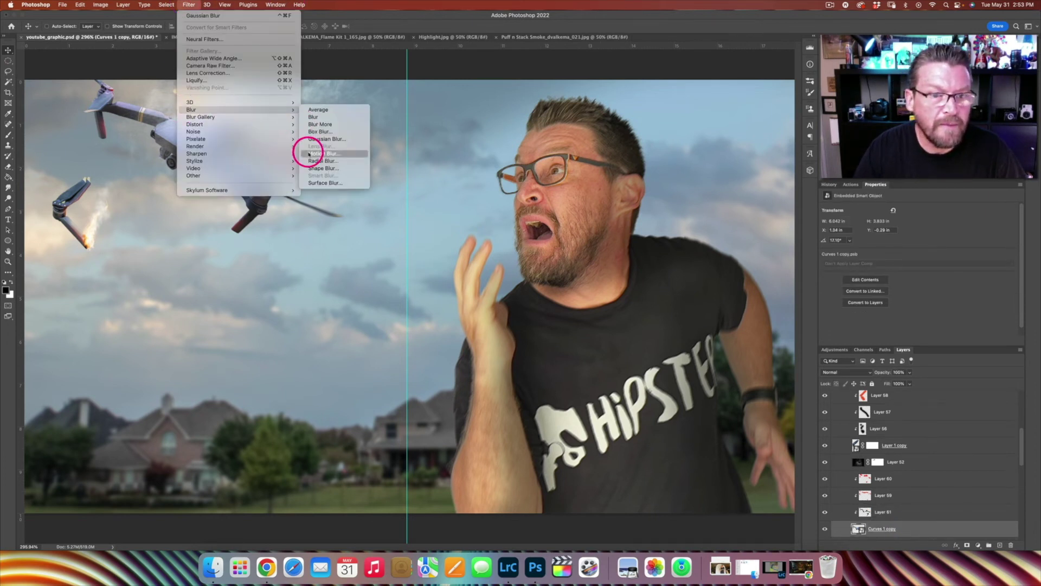
{"action": "key", "text": "Return"}
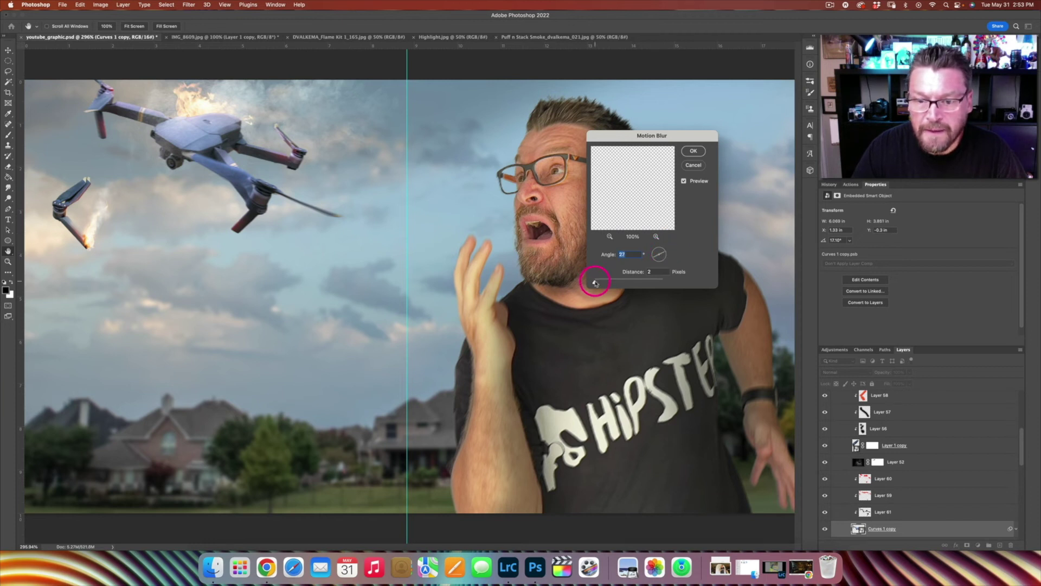
{"action": "key", "text": "Tab"}
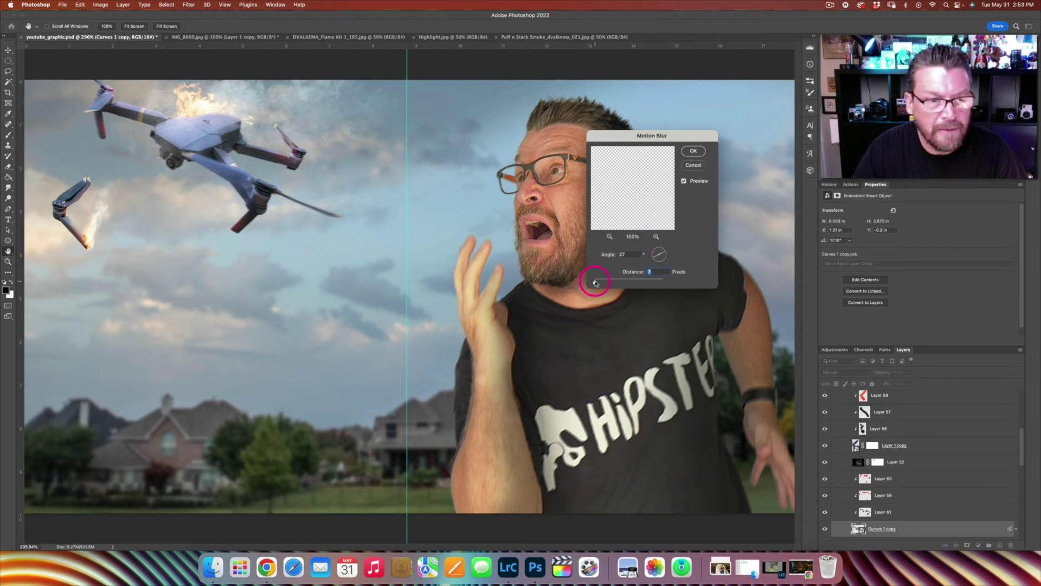
{"action": "left_click", "coordinate": [693, 151]}
Paint black at 30% brush opacity on the drone's Motion Blur filter mask over the body and arms, and check the mask
{"action": "scroll", "coordinate": [892, 529], "scroll_direction": "down", "scroll_amount": 2}
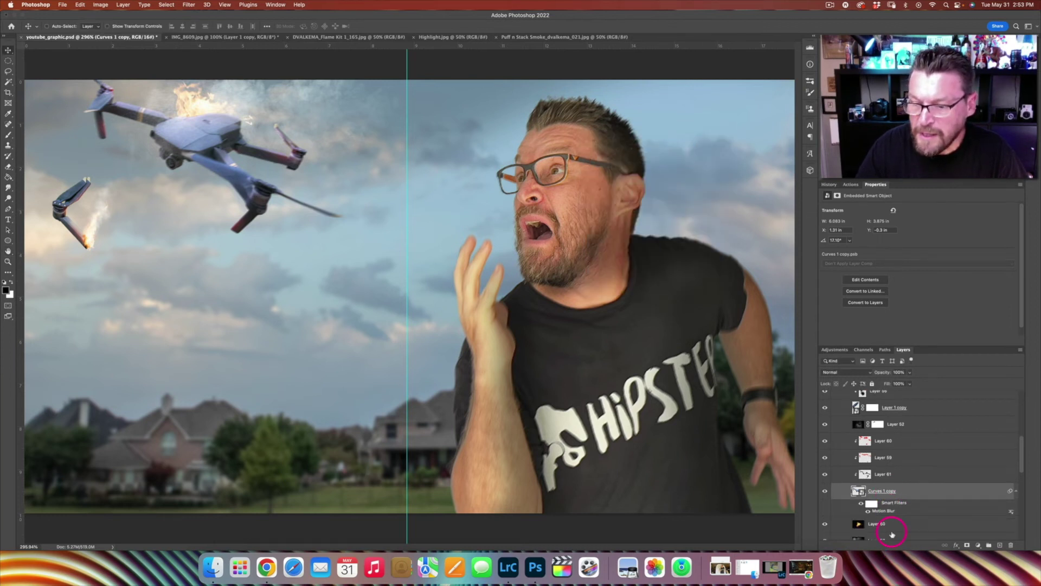
{"action": "left_click", "coordinate": [872, 489]}
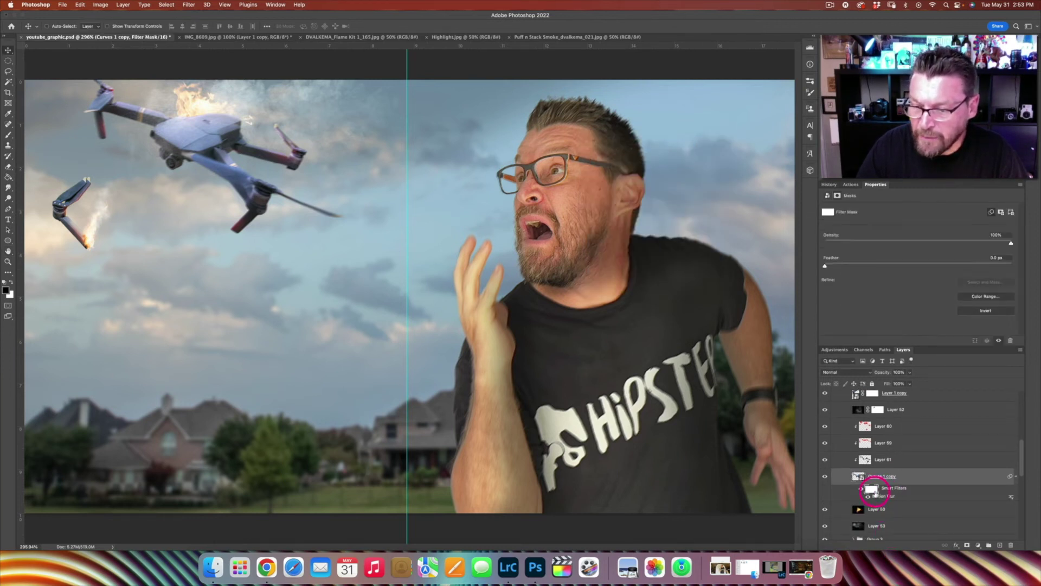
{"action": "key", "text": "b"}
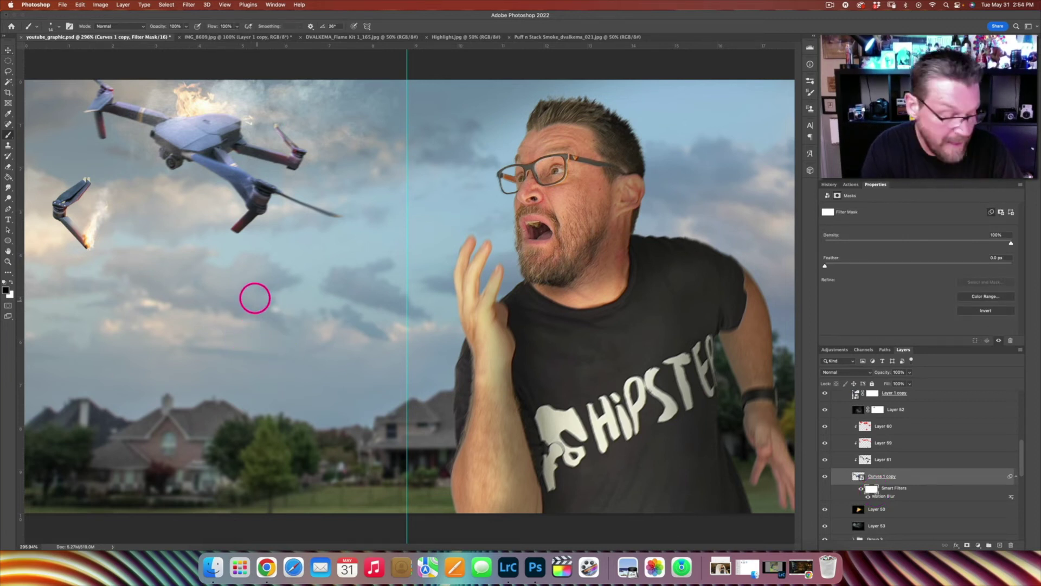
{"action": "key", "text": "3"}
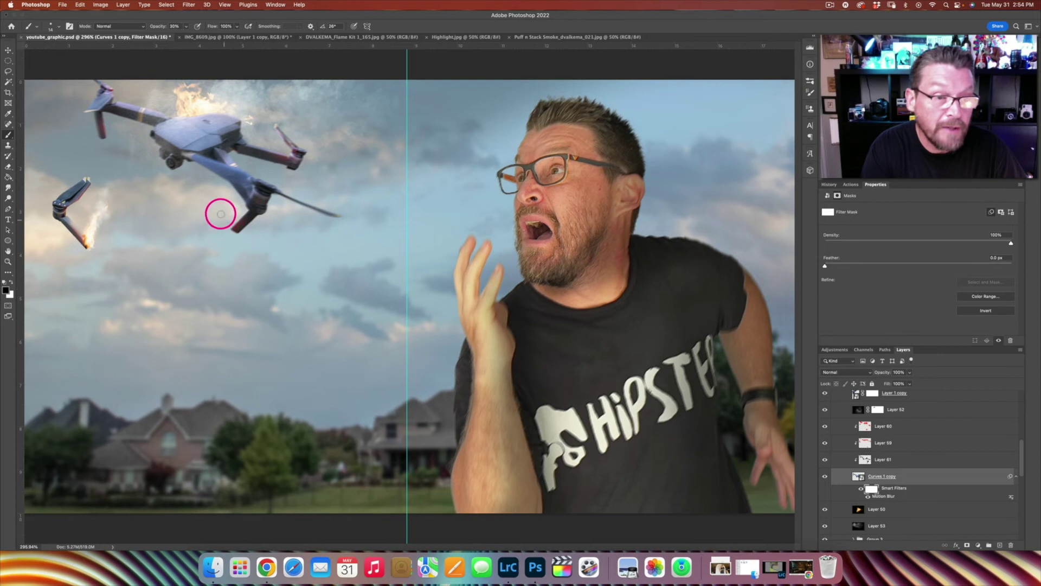
{"action": "mouse_move", "coordinate": [170, 152]}
{"action": "left_mouse_down"}
{"action": "mouse_move", "coordinate": [231, 133]}
{"action": "mouse_move", "coordinate": [180, 164]}
{"action": "mouse_move", "coordinate": [259, 189]}
{"action": "mouse_move", "coordinate": [243, 183]}
{"action": "mouse_move", "coordinate": [263, 188]}
{"action": "mouse_move", "coordinate": [298, 144]}
{"action": "mouse_move", "coordinate": [186, 139]}
{"action": "mouse_move", "coordinate": [114, 118]}
{"action": "mouse_move", "coordinate": [101, 101]}
{"action": "mouse_move", "coordinate": [192, 142]}
{"action": "mouse_move", "coordinate": [169, 142]}
{"action": "mouse_move", "coordinate": [214, 132]}
{"action": "left_mouse_up"}
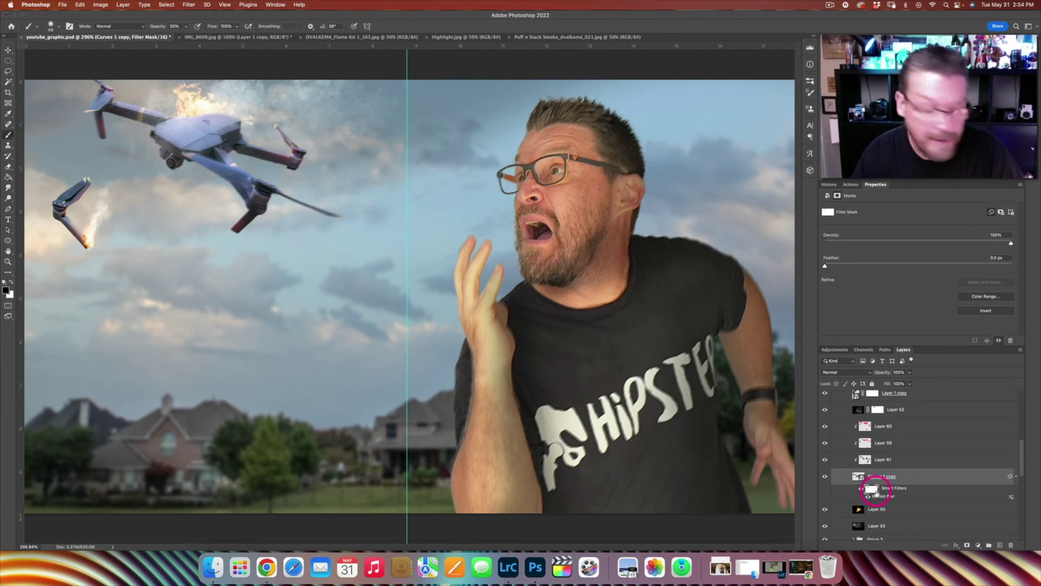
{"action": "left_click", "coordinate": [872, 489], "text": "alt"}
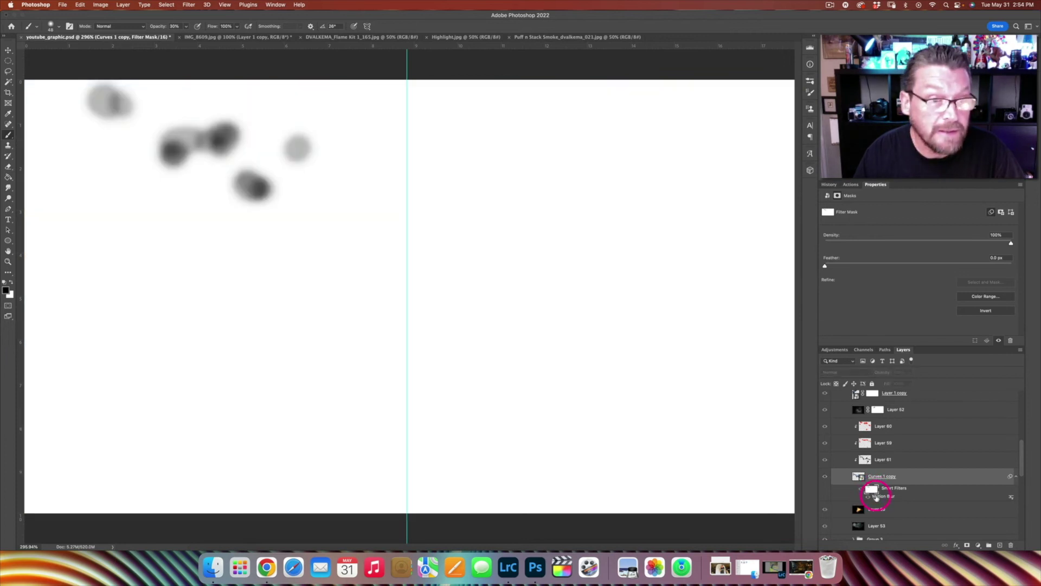
{"action": "left_click", "coordinate": [871, 488], "text": "alt"}
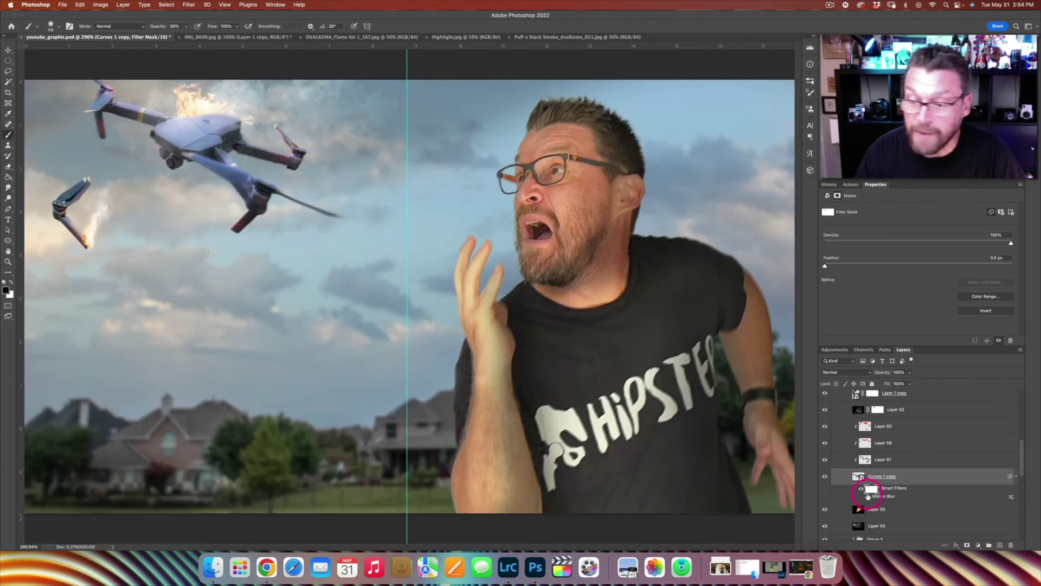
Apply a Motion Blur of 33° and 4 pixels to the detached arm layer and select its filter mask
{"action": "left_click", "coordinate": [902, 396]}
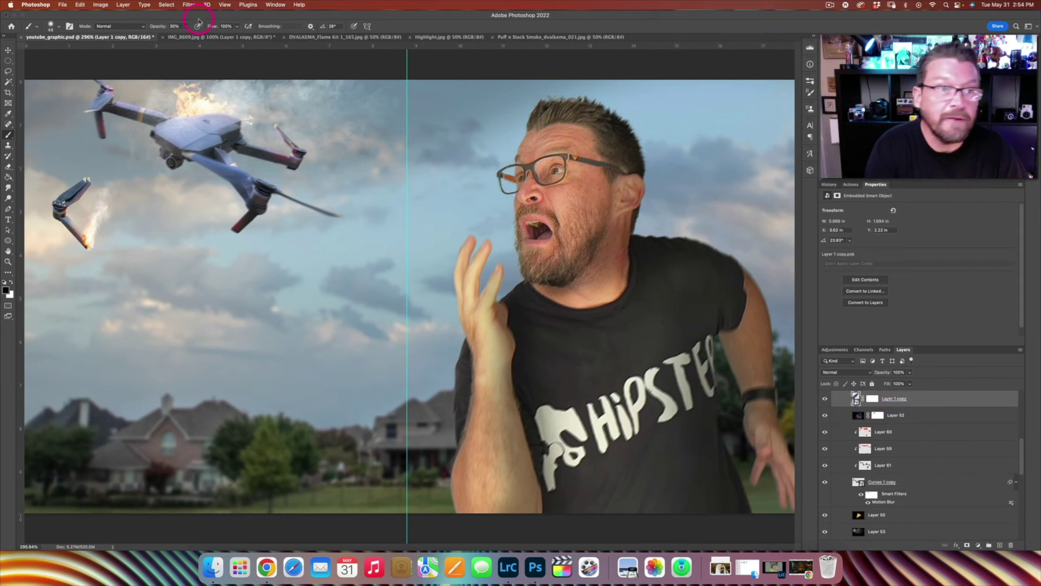
{"action": "left_click", "coordinate": [188, 4]}
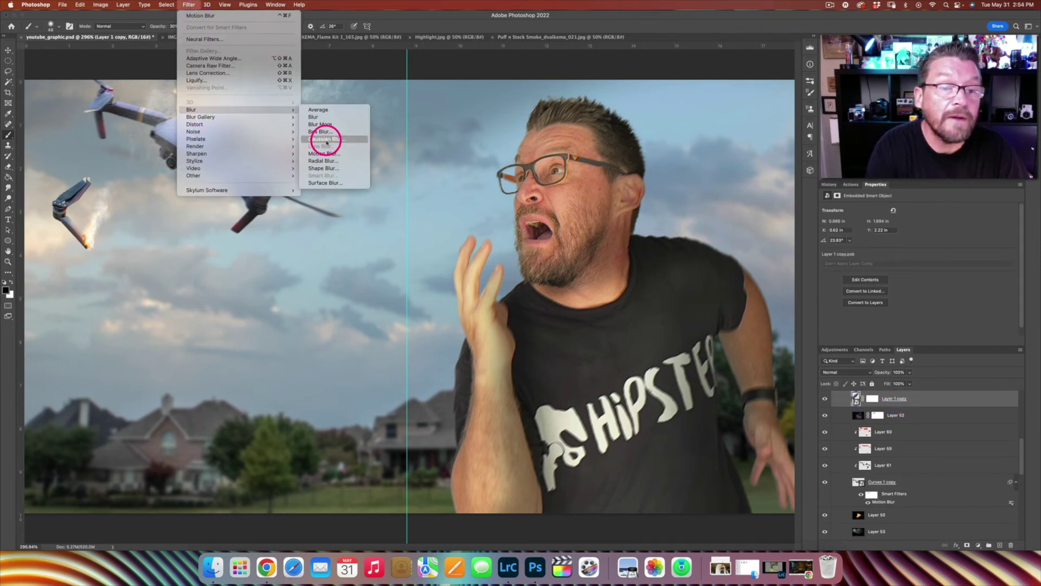
{"action": "left_click", "coordinate": [323, 148]}
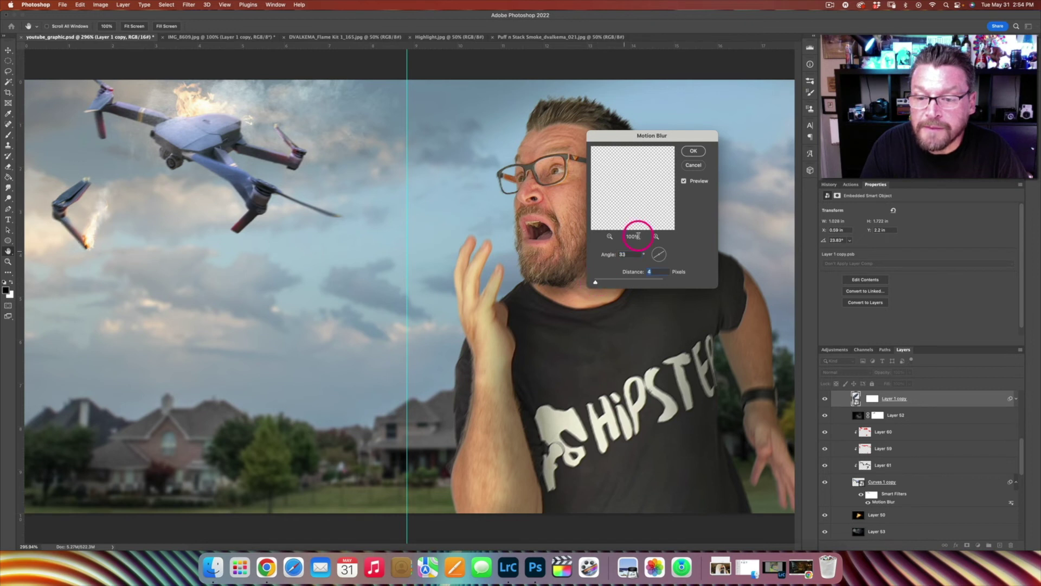
{"action": "left_click", "coordinate": [693, 151]}
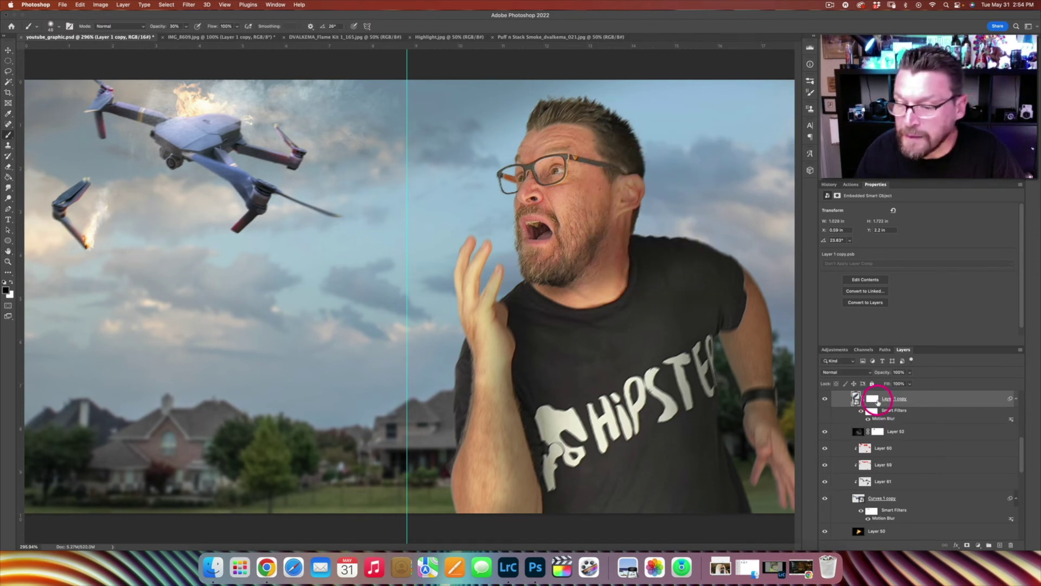
{"action": "left_click", "coordinate": [871, 411]}
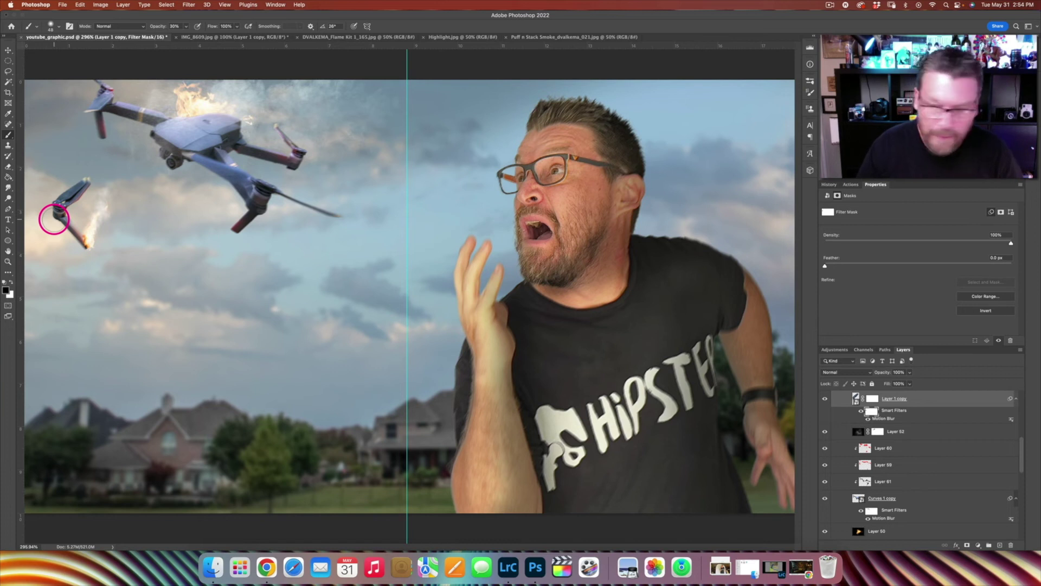
Lower the drone layer's opacity to 84% and slightly reduce the detached arm layer's opacity to blend both into the sky
{"action": "left_click", "coordinate": [894, 499]}
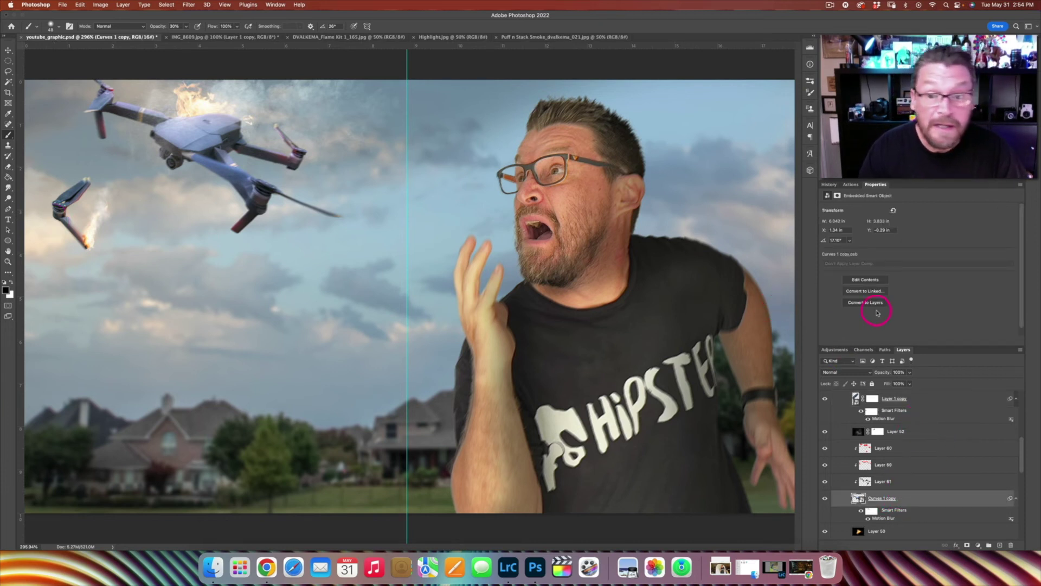
{"action": "left_click", "coordinate": [910, 373]}
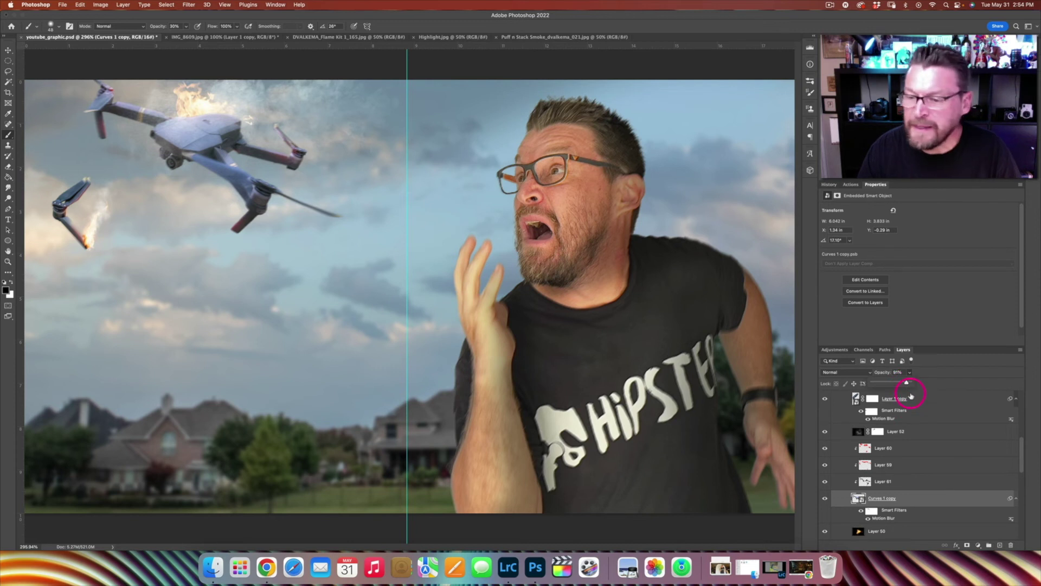
{"action": "left_click", "coordinate": [904, 406]}
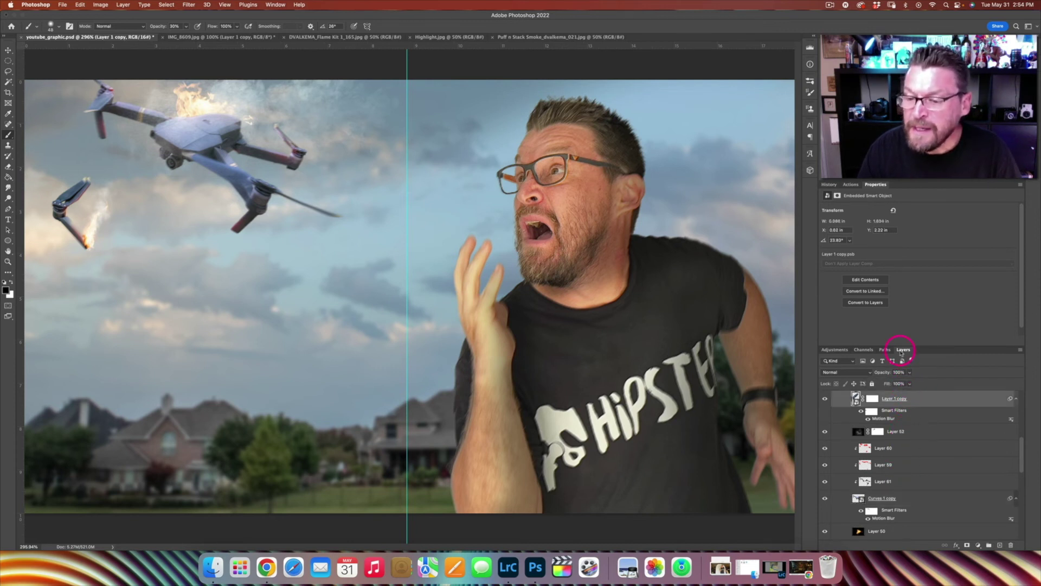
{"action": "left_click", "coordinate": [911, 372]}
{"action": "left_click_drag", "start_coordinate": [909, 383], "coordinate": [906, 385]}
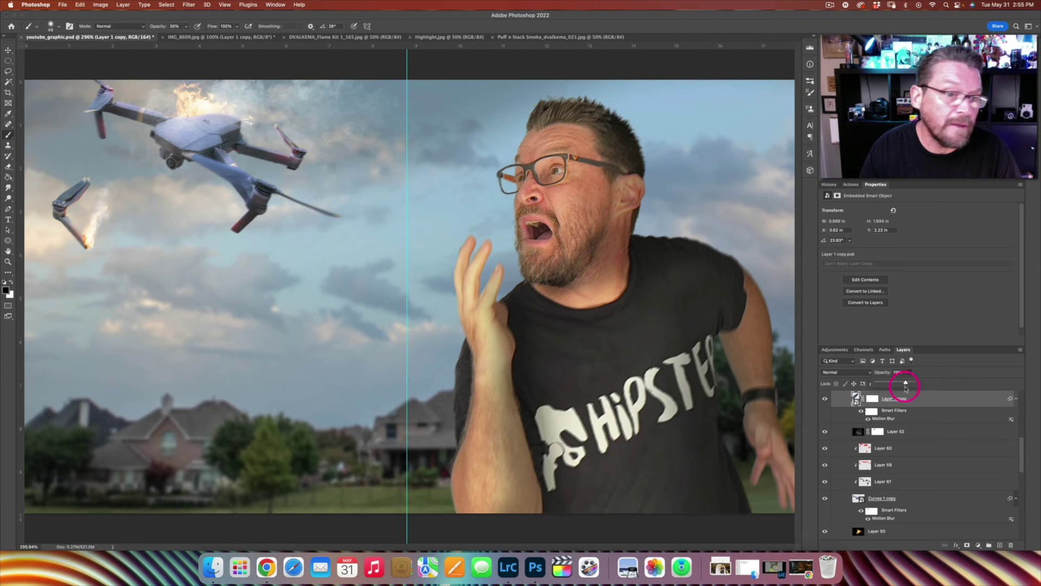
{"action": "left_click", "coordinate": [904, 497]}
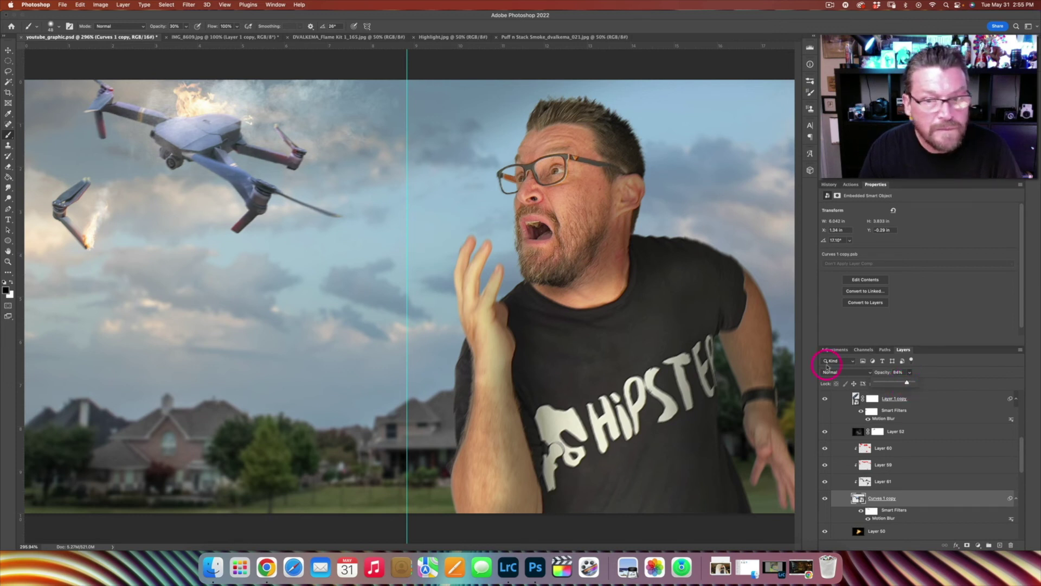
Review the composite at 100% zoom and compare the detached arm with its Layer 57 shading hidden and shown
{"action": "left_click", "coordinate": [396, 303], "text": "alt"}
{"action": "left_click", "coordinate": [420, 320], "text": "alt"}
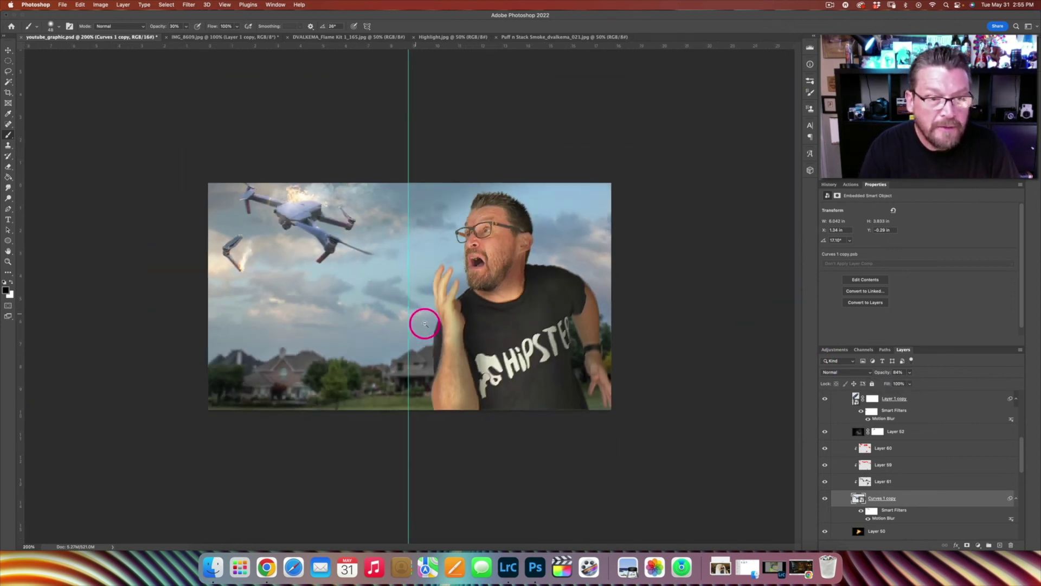
{"action": "left_click", "coordinate": [425, 324], "text": "alt"}
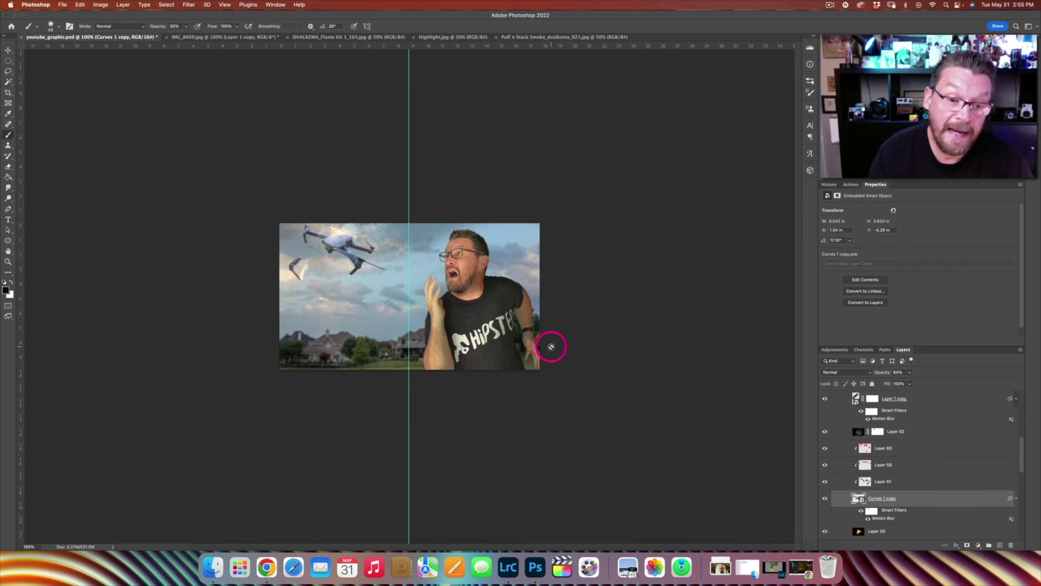
{"action": "left_click_drag", "start_coordinate": [1024, 449], "coordinate": [1024, 428]}
{"action": "left_click", "coordinate": [898, 459]}
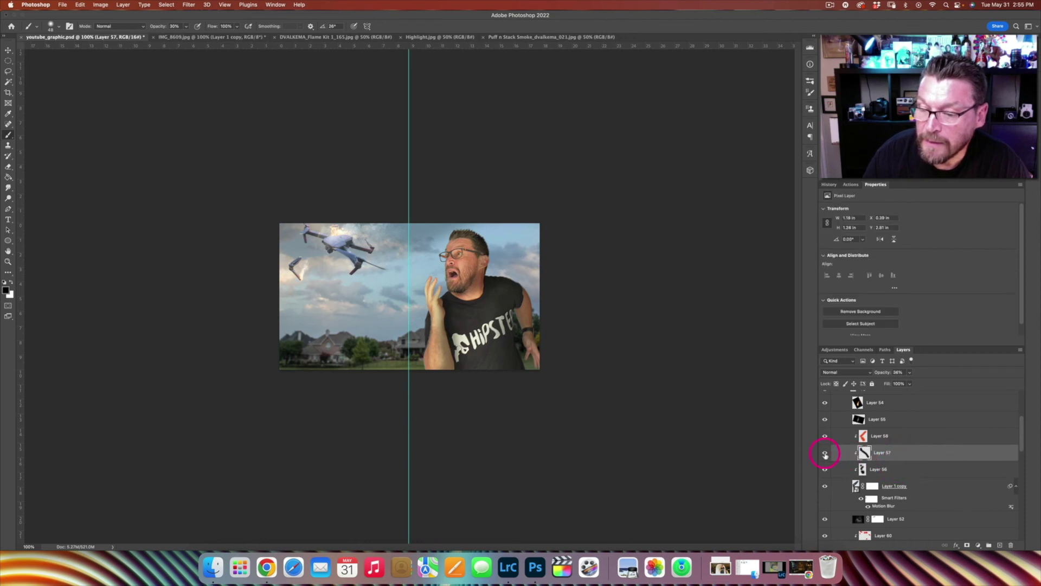
{"action": "left_click", "coordinate": [824, 453]}
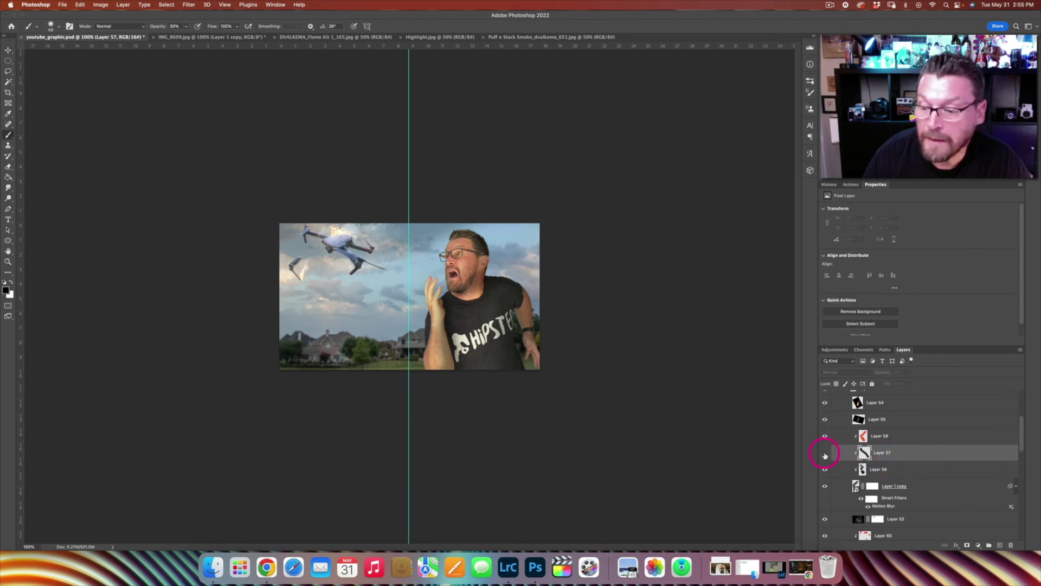
{"action": "left_click", "coordinate": [824, 453]}
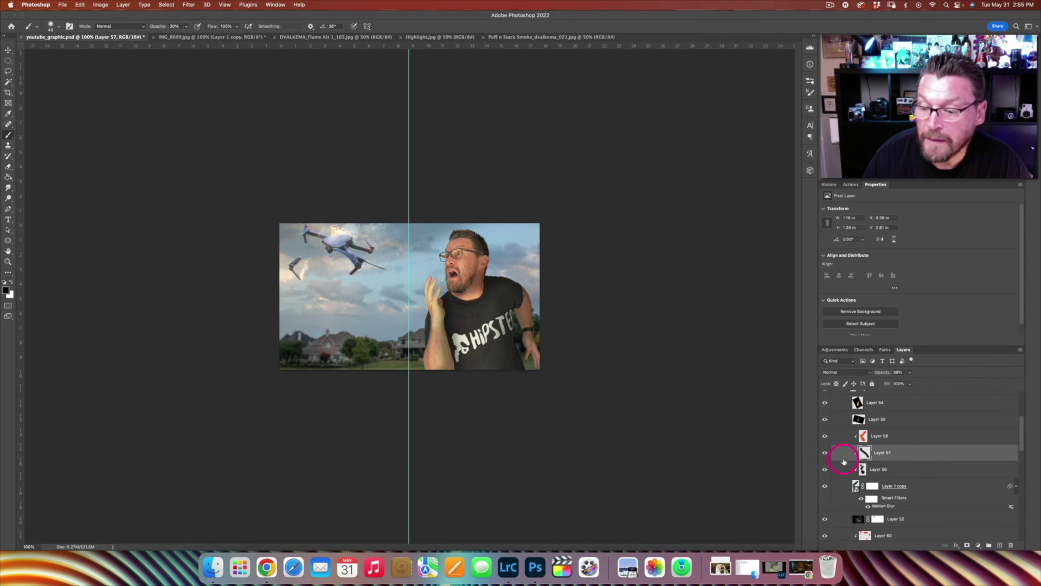
Set the drone's shading on Layer 61 to 28% opacity and partly erase it over the drone's arms with a 20% opacity eraser
{"action": "left_click_drag", "start_coordinate": [1023, 445], "coordinate": [1023, 460]}
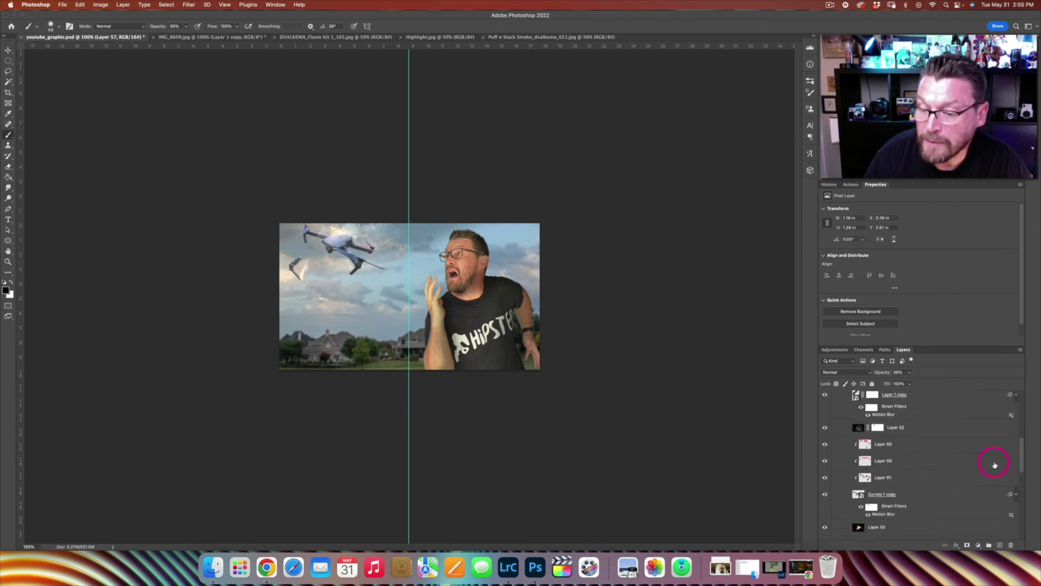
{"action": "left_click", "coordinate": [914, 479]}
{"action": "left_click", "coordinate": [910, 373]}
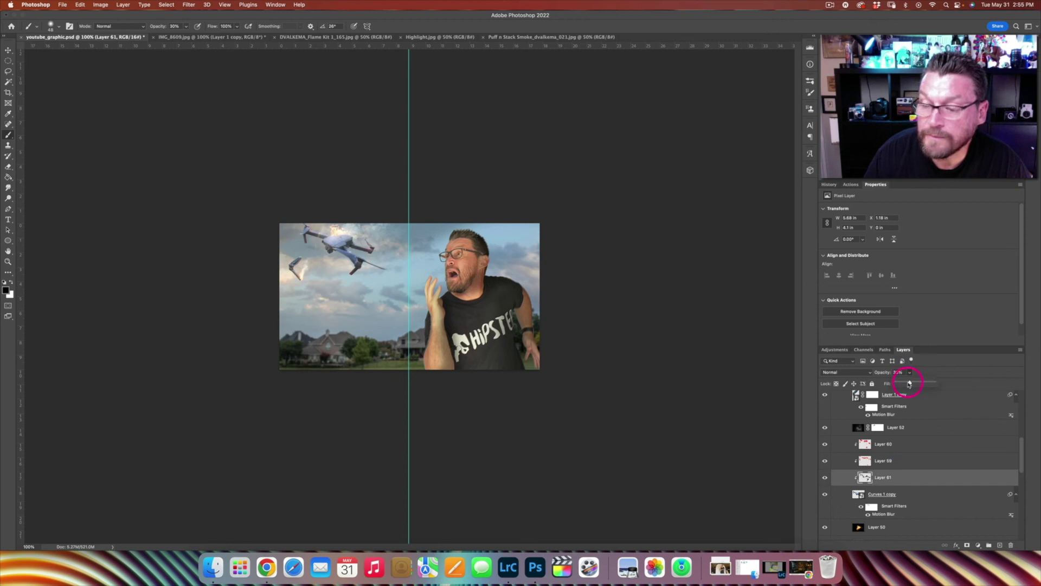
{"action": "key", "text": "e"}
{"action": "mouse_move", "coordinate": [354, 271]}
{"action": "left_mouse_down"}
{"action": "mouse_move", "coordinate": [344, 263]}
{"action": "mouse_move", "coordinate": [383, 244]}
{"action": "mouse_move", "coordinate": [349, 232]}
{"action": "mouse_move", "coordinate": [303, 236]}
{"action": "left_mouse_up"}
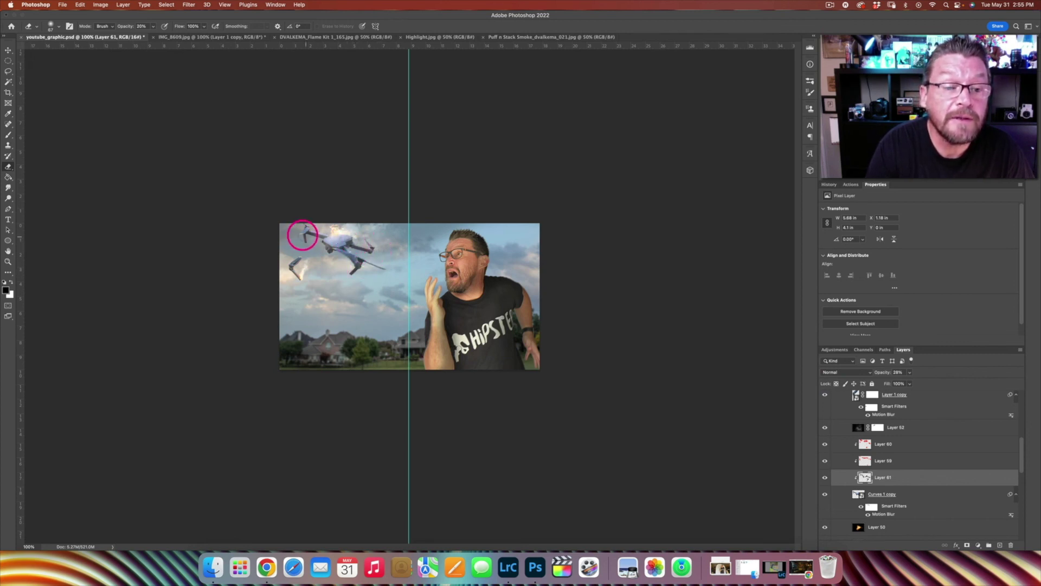